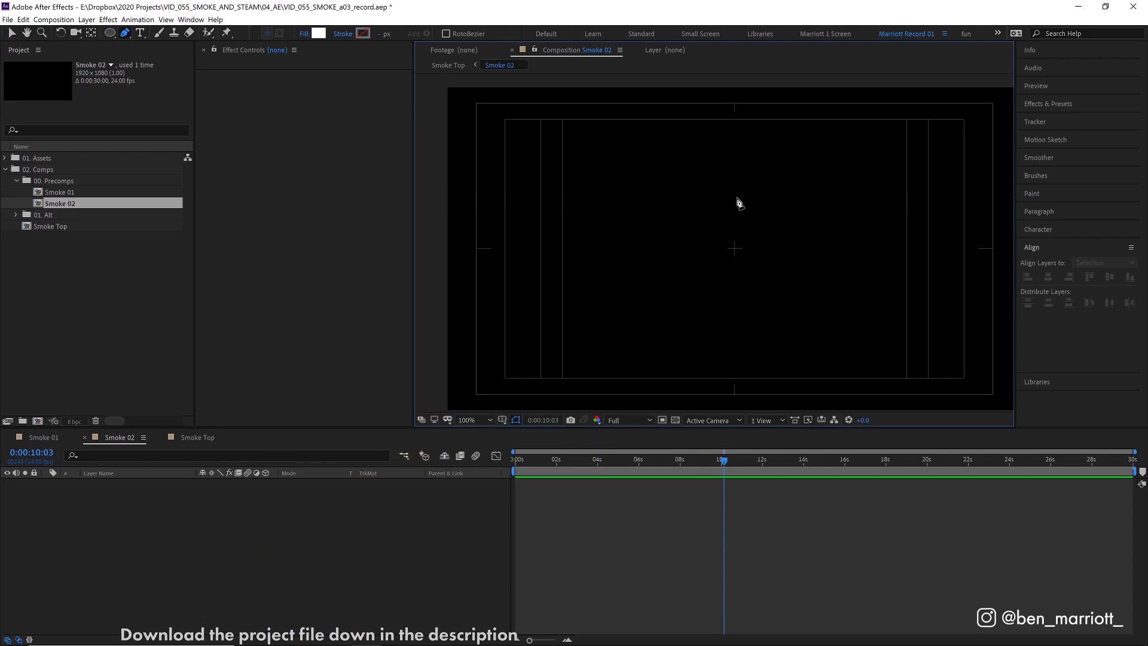
Draw a closed, tapered four-point white pillar shape in Smoke 02 with the Pen tool.
{"action": "left_click", "coordinate": [707, 99]}
{"action": "left_click", "coordinate": [717, 364]}
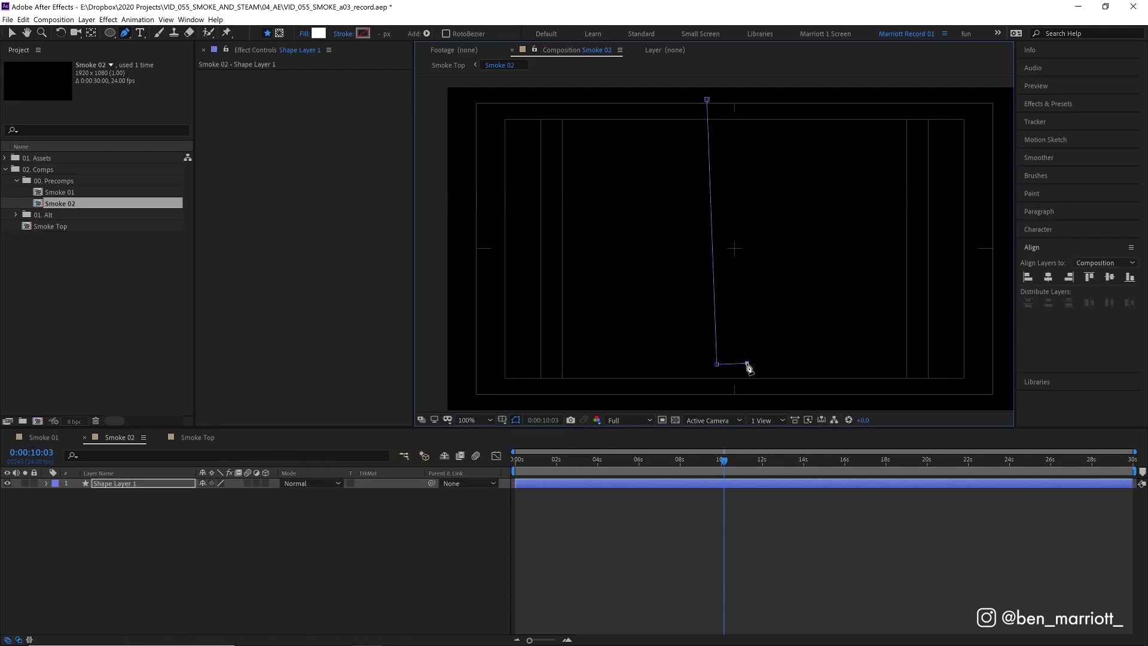
{"action": "left_click", "coordinate": [748, 363]}
{"action": "left_click", "coordinate": [757, 100]}
{"action": "left_click", "coordinate": [707, 100]}
Apply Wave Warp with a raised wave height to the pillar and preview the wavy result.
{"action": "left_click", "coordinate": [1061, 104]}
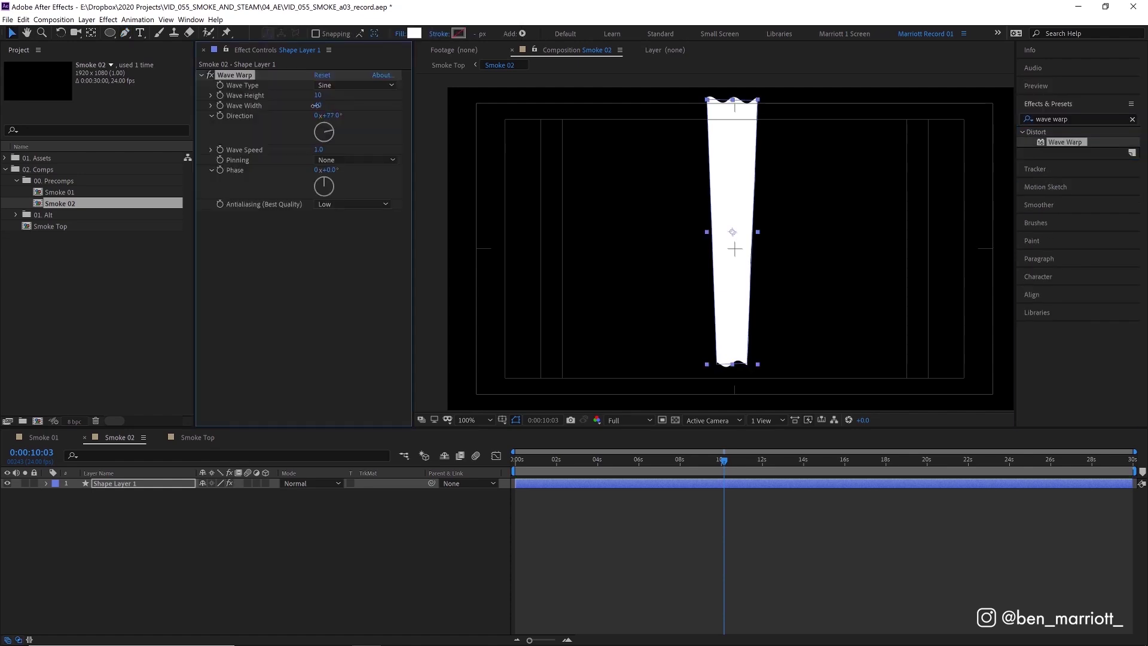
{"action": "mouse_move", "coordinate": [327, 115]}
{"action": "left_mouse_down"}
{"action": "mouse_move", "coordinate": [299, 116]}
{"action": "mouse_move", "coordinate": [335, 95]}
{"action": "mouse_move", "coordinate": [359, 105]}
{"action": "left_mouse_up"}
{"action": "key", "text": "space"}
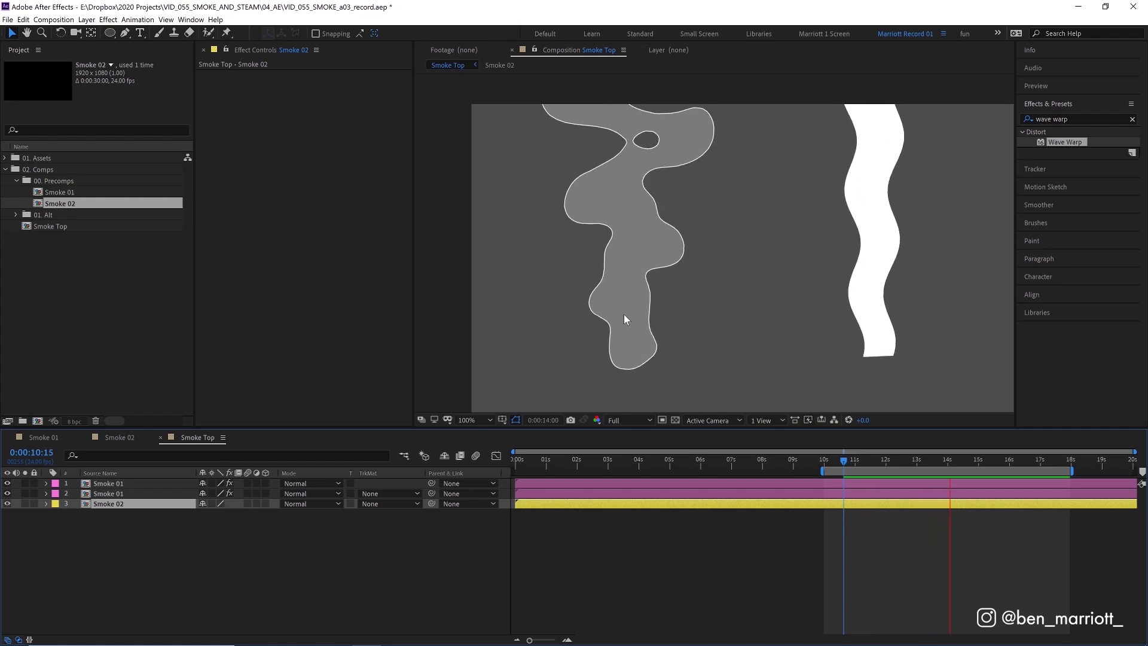
{"action": "key", "text": "space"}
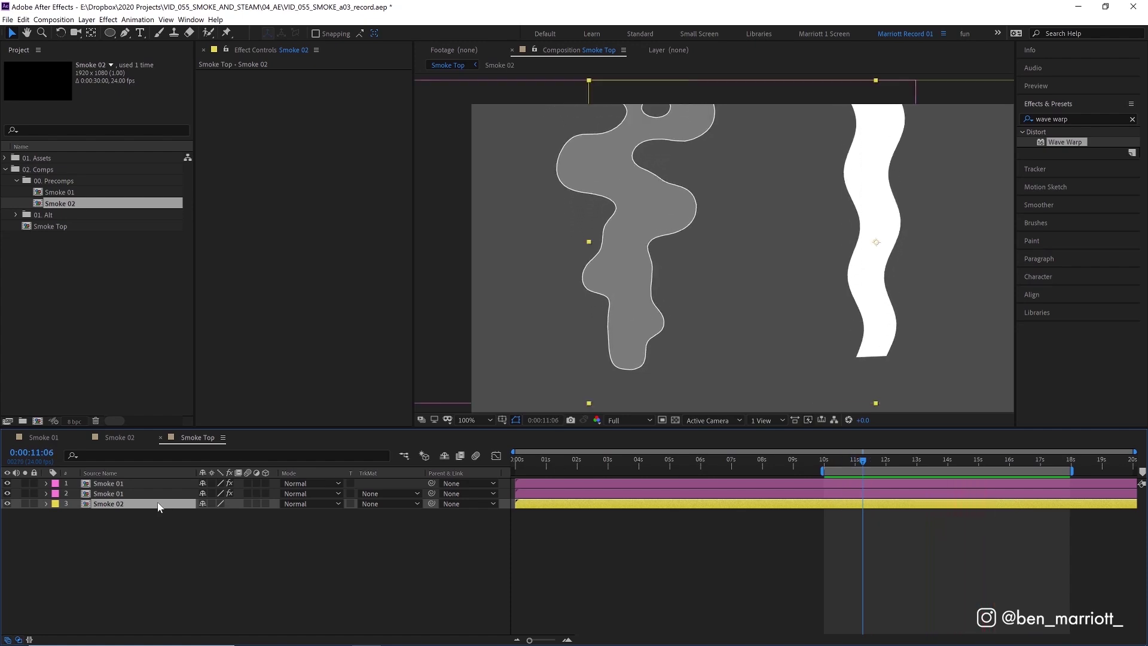
In Smoke 02, draw a new tall tapered pillar from the frame top and name its layer Smoke - Pillar.
{"action": "double_click", "coordinate": [159, 505]}
{"action": "key", "text": "g"}
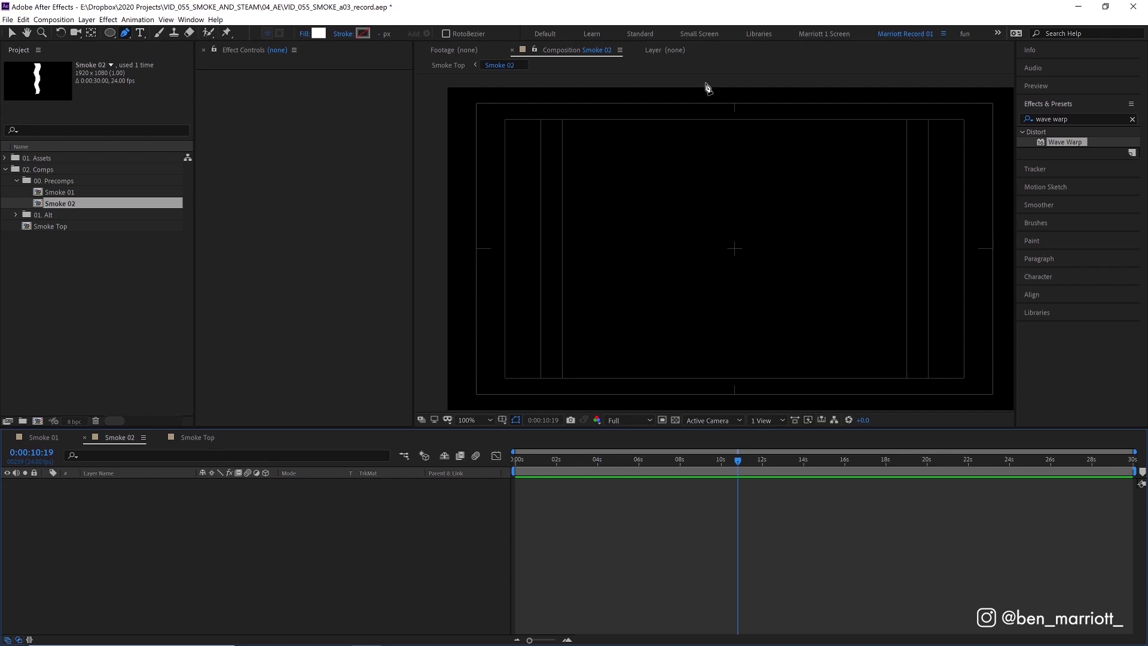
{"action": "left_click", "coordinate": [706, 83]}
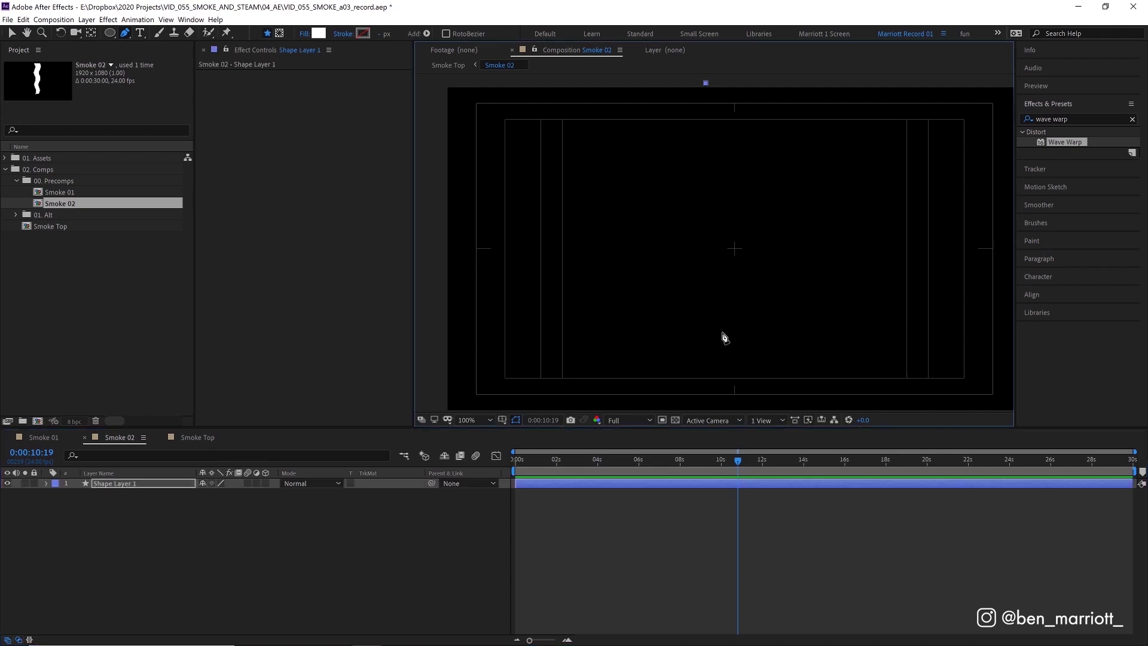
{"action": "left_click", "coordinate": [719, 362]}
{"action": "left_click", "coordinate": [761, 81]}
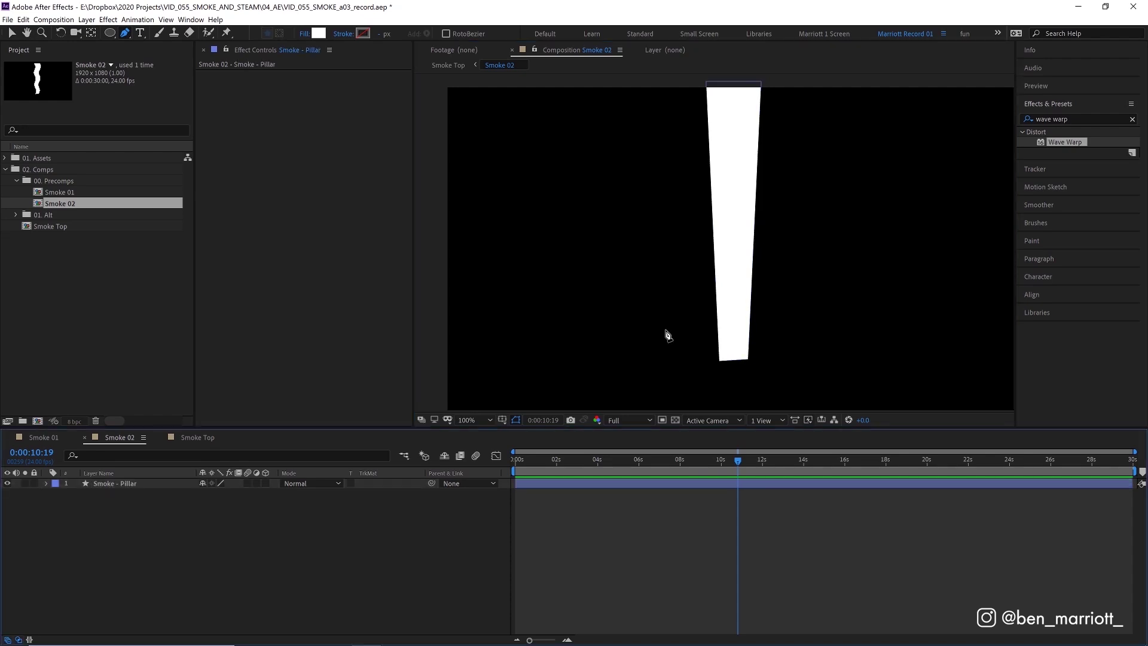
{"action": "left_click", "coordinate": [619, 483]}
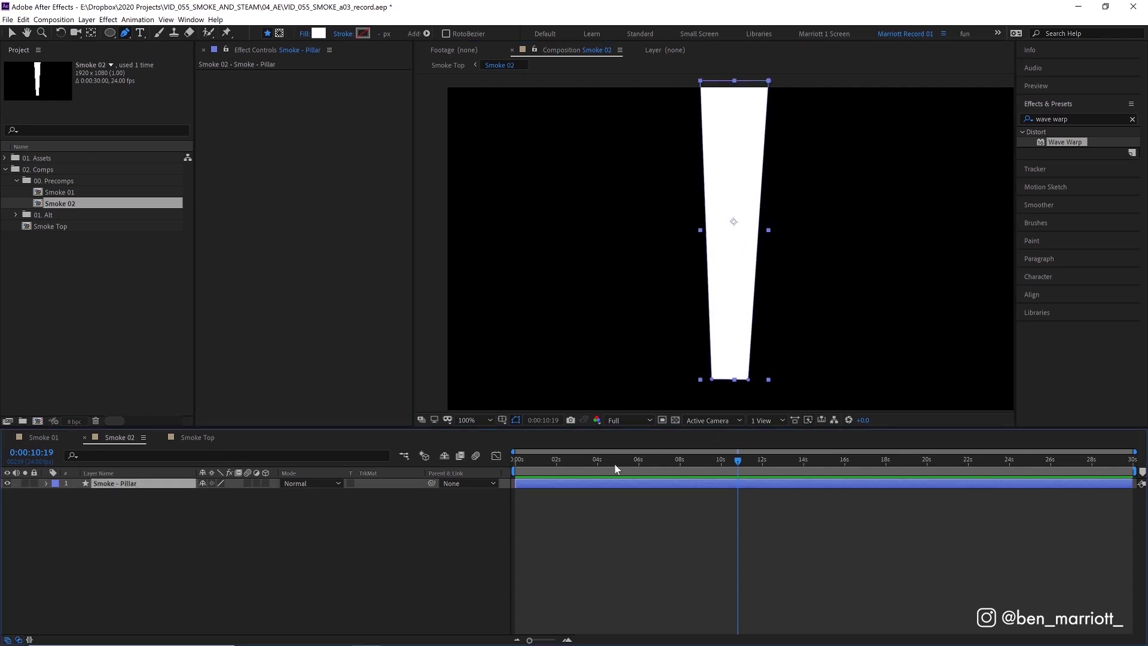
{"action": "left_click", "coordinate": [608, 518]}
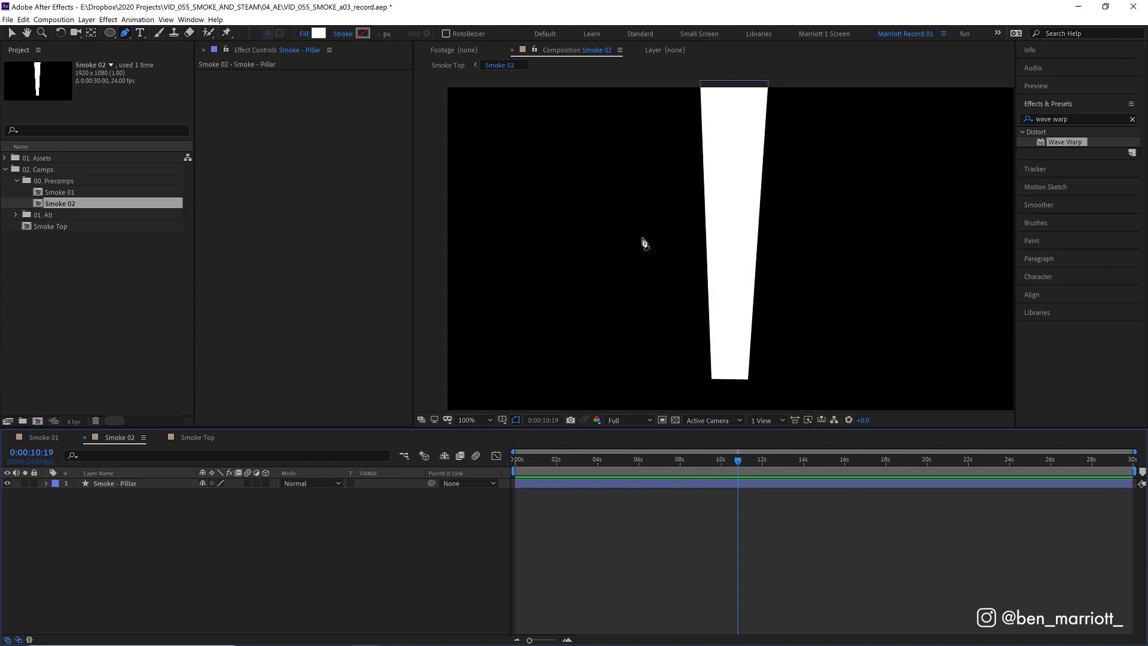
Draw a closed, rounded white blob left of the pillar with curved Pen points.
{"action": "mouse_move", "coordinate": [619, 220]}
{"action": "left_mouse_down"}
{"action": "mouse_move", "coordinate": [652, 218]}
{"action": "mouse_move", "coordinate": [667, 272]}
{"action": "left_mouse_up"}
{"action": "left_click_drag", "start_coordinate": [632, 295], "coordinate": [605, 300]}
{"action": "left_click", "coordinate": [580, 261]}
{"action": "left_click", "coordinate": [620, 220]}
Name the blob layer 'Plume - 01' and move it down to the pillar's base.
{"action": "left_click", "coordinate": [148, 486]}
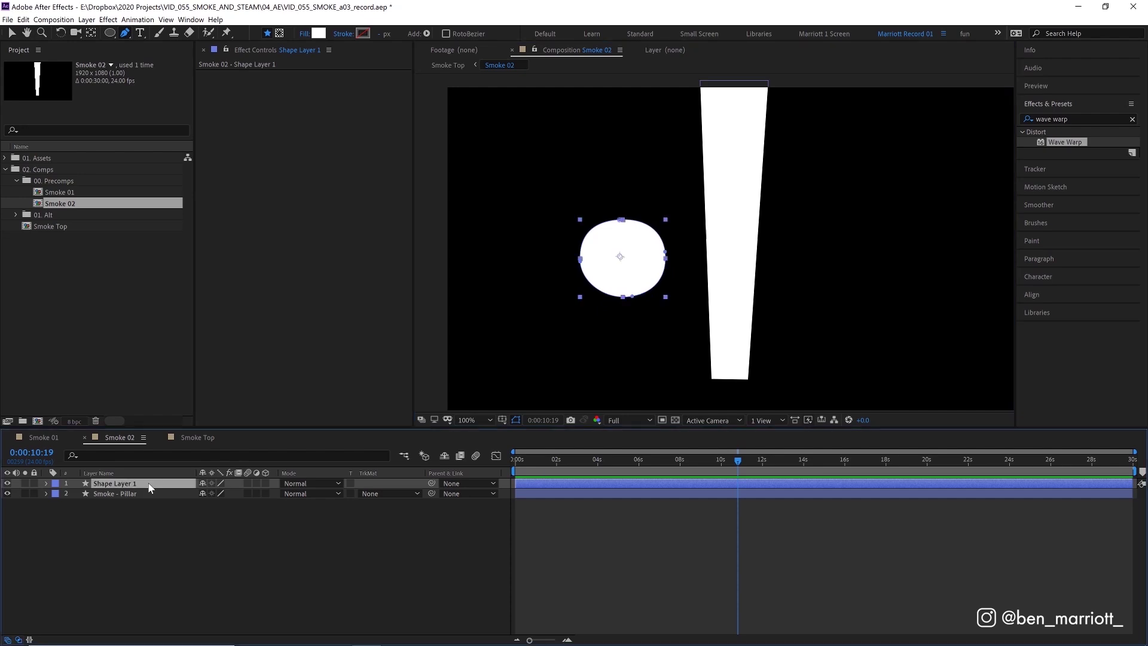
{"action": "key", "text": "Return"}
{"action": "type", "text": "Plu"}
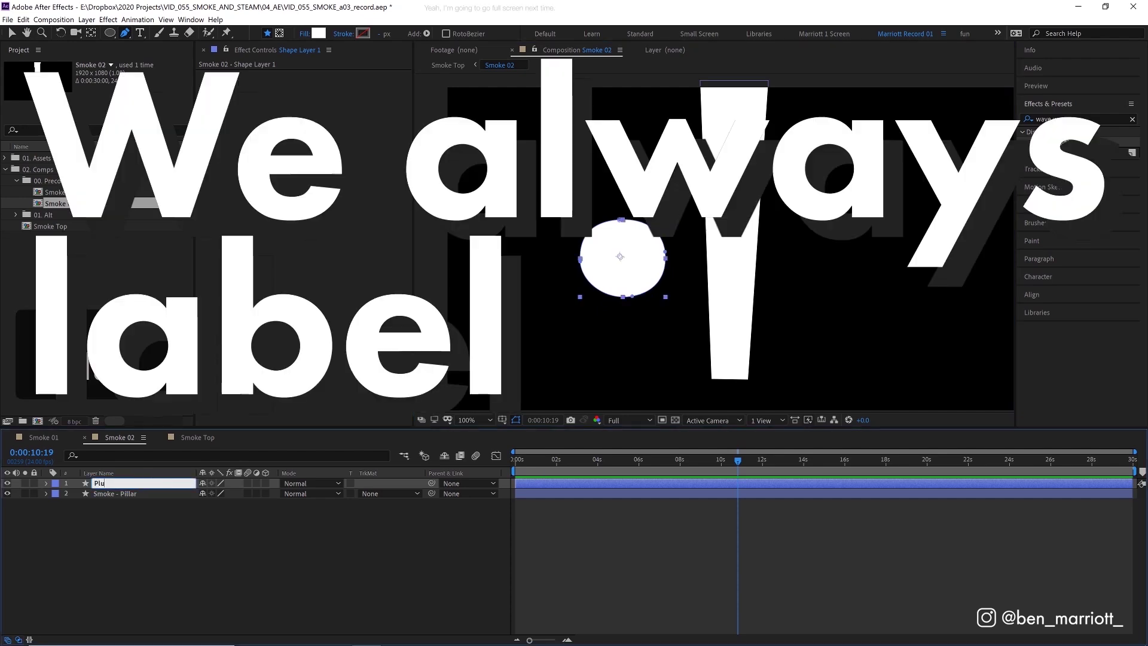
{"action": "type", "text": "me - 01"}
{"action": "key", "text": "Return"}
{"action": "key", "text": "v"}
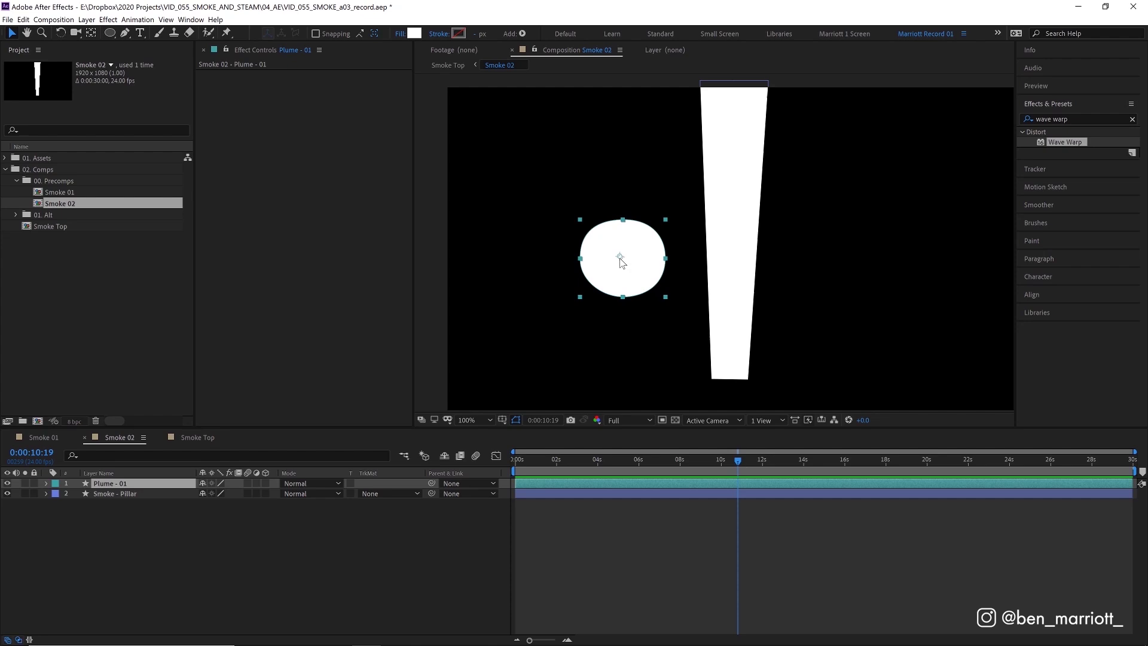
{"action": "left_click_drag", "start_coordinate": [622, 262], "coordinate": [713, 384]}
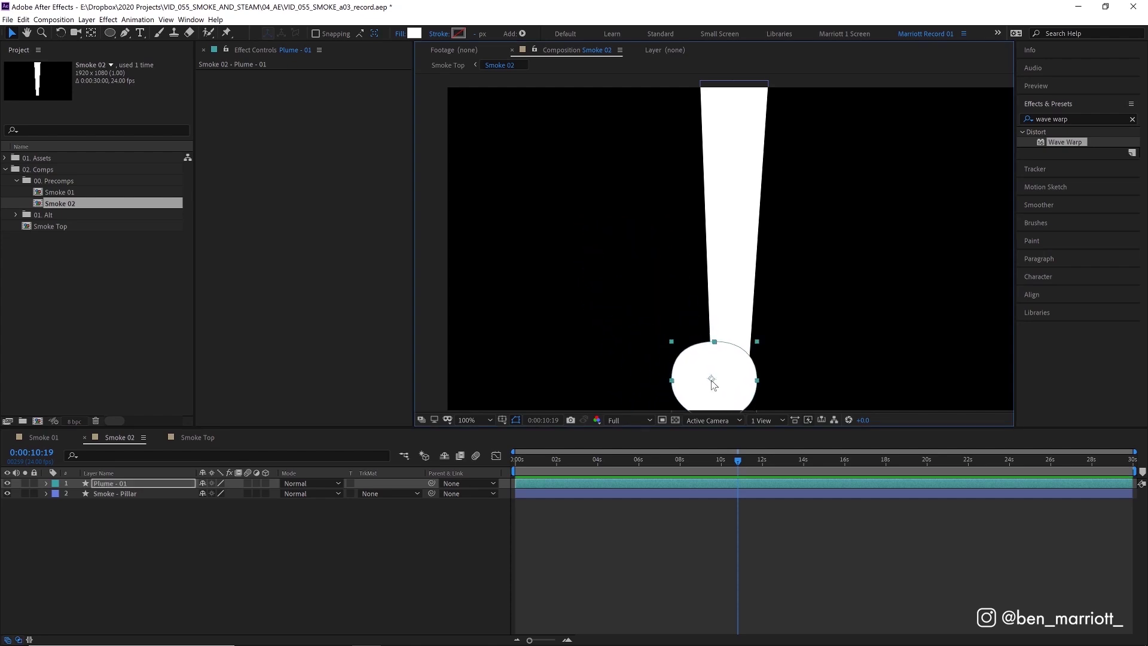
Keyframe Plume - 01's Position at the base at 0 s and above the frame at 14 s, then preview.
{"action": "key", "text": "p"}
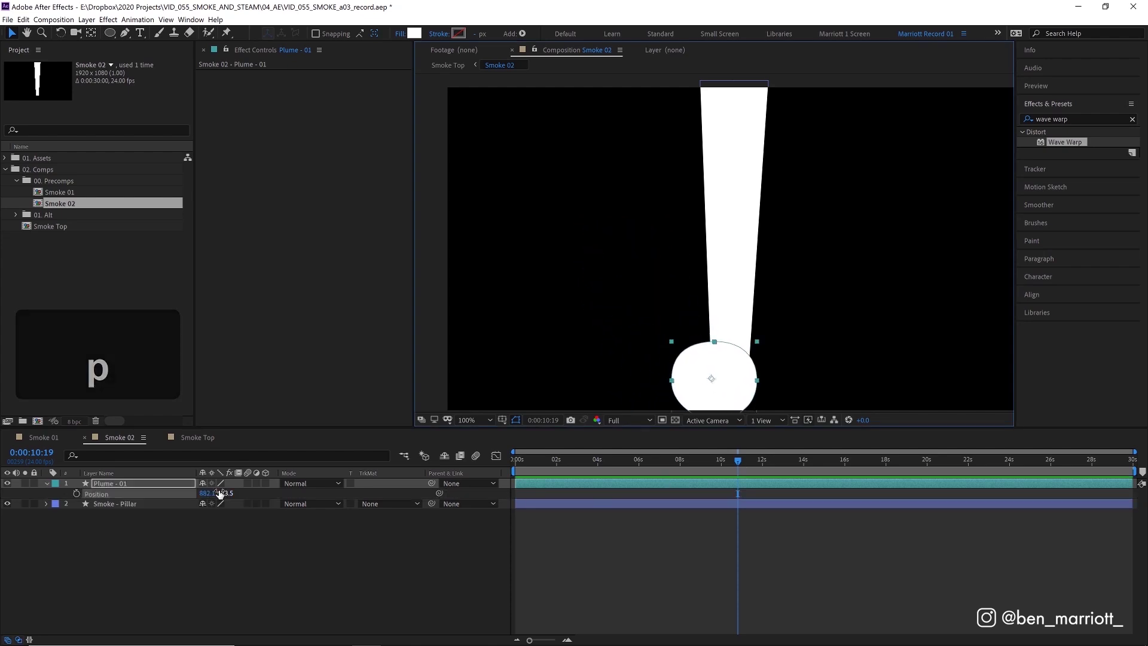
{"action": "key", "text": "Home"}
{"action": "left_click", "coordinate": [76, 493]}
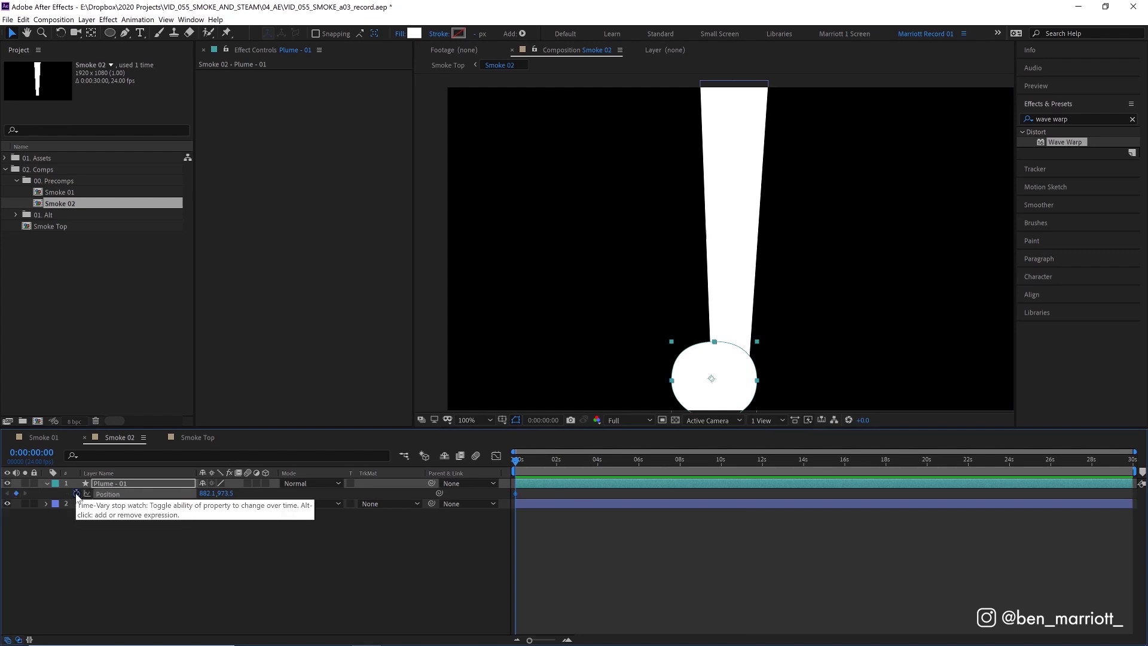
{"action": "left_click", "coordinate": [805, 470]}
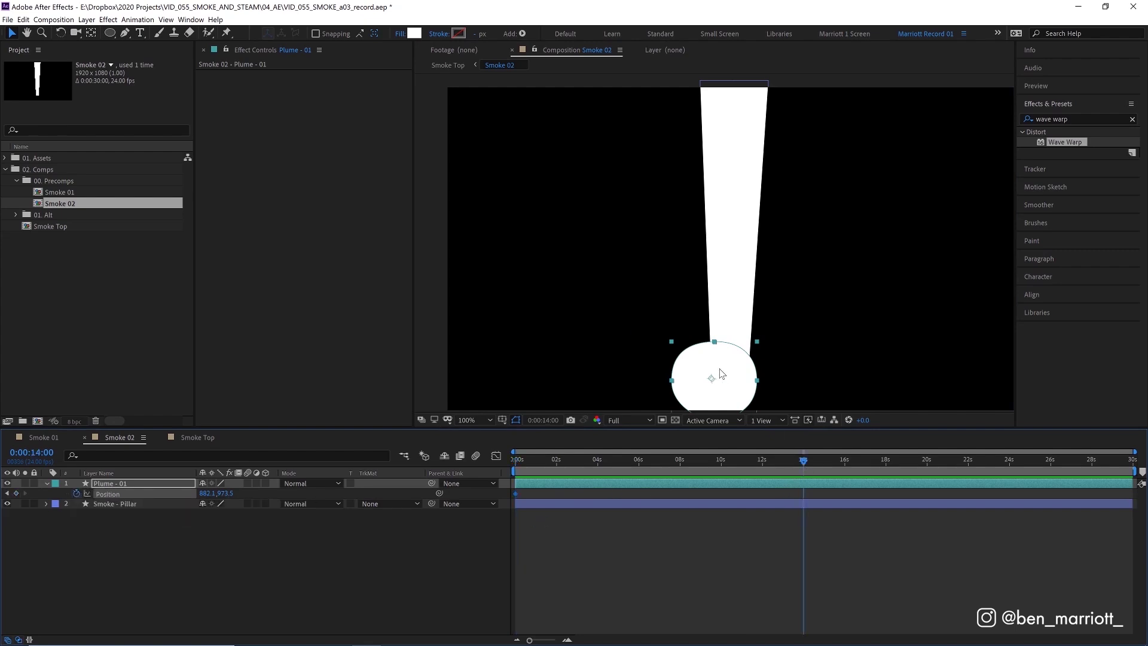
{"action": "left_click_drag", "start_coordinate": [717, 385], "coordinate": [670, 172]}
{"action": "key", "text": "space"}
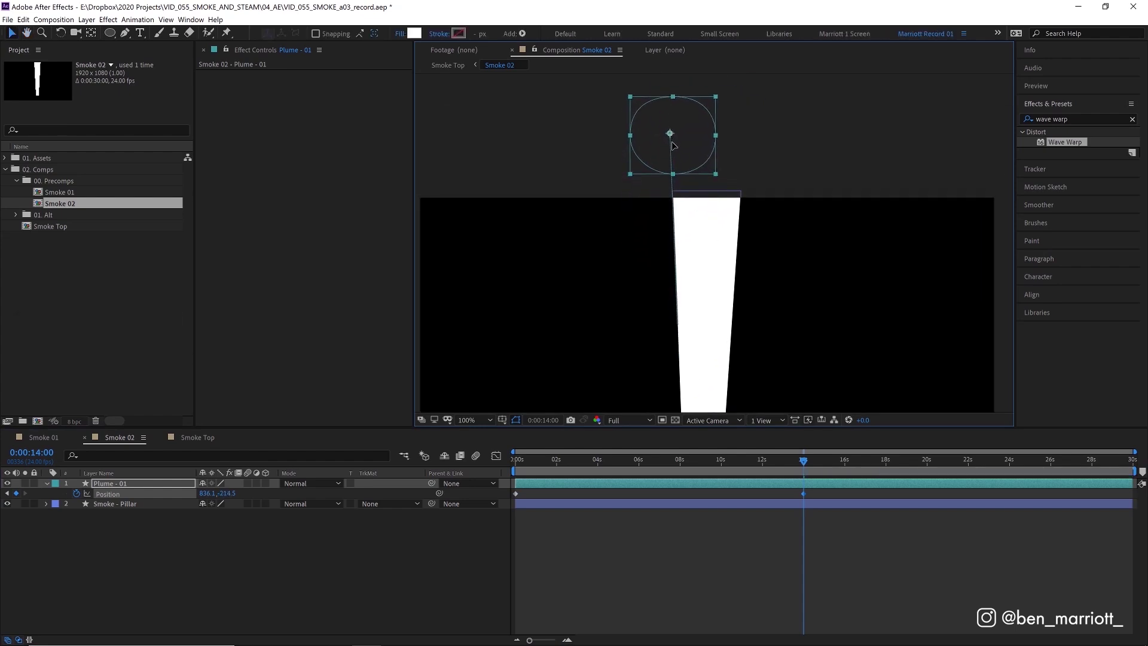
{"action": "key", "text": "space"}
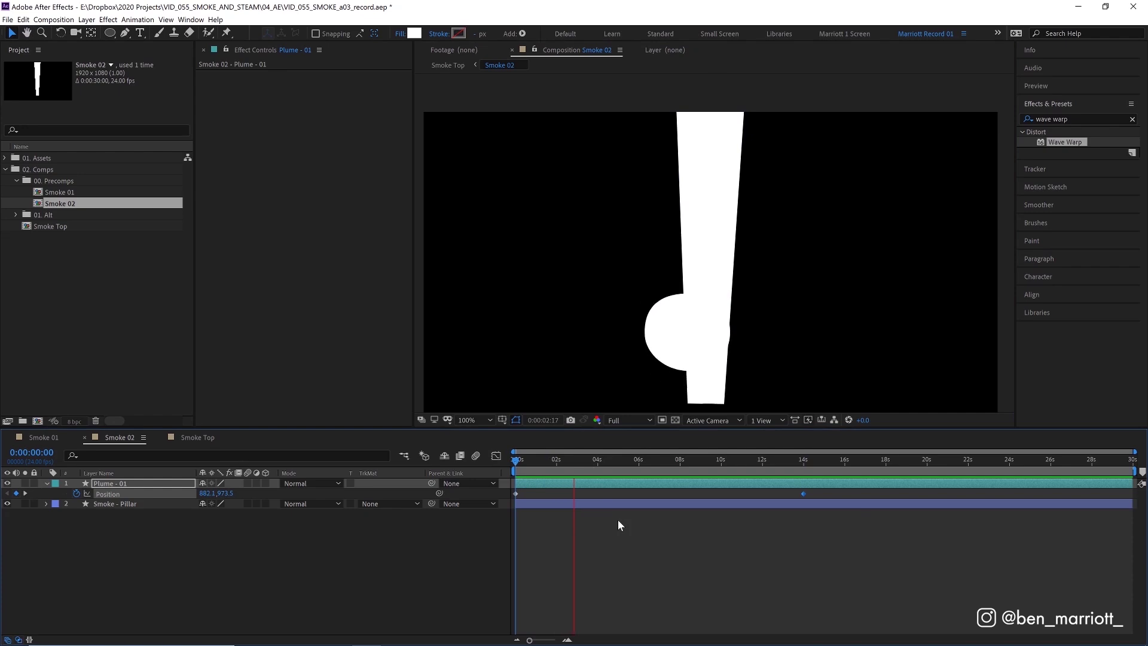
{"action": "left_click", "coordinate": [619, 460]}
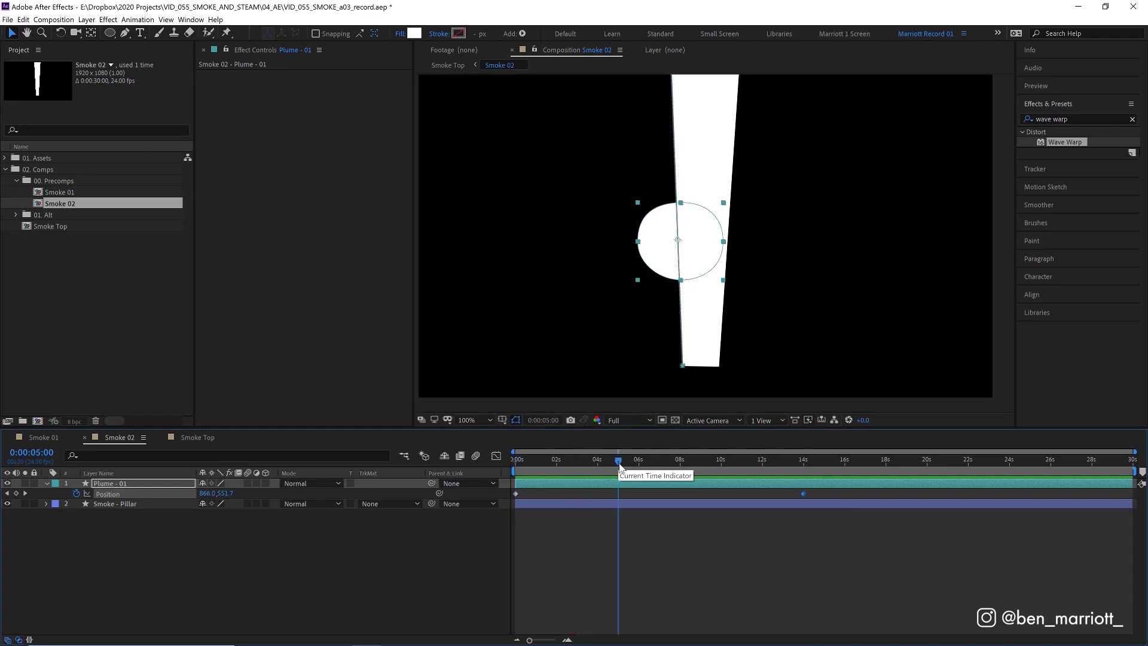
Keyframe Plume - 01's Scale at 100% at 14 s and 39% at 0 s.
{"action": "left_click_drag", "start_coordinate": [619, 468], "coordinate": [803, 473]}
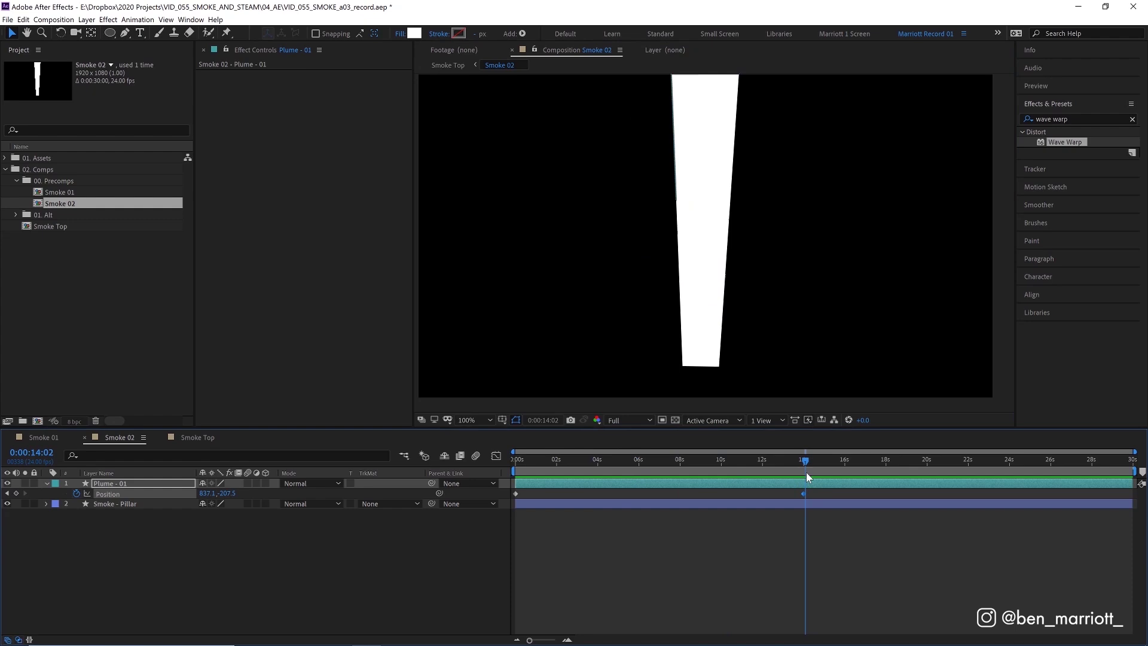
{"action": "key", "text": "j"}
{"action": "key", "text": "s"}
{"action": "left_click", "coordinate": [77, 494]}
{"action": "key", "text": "Home"}
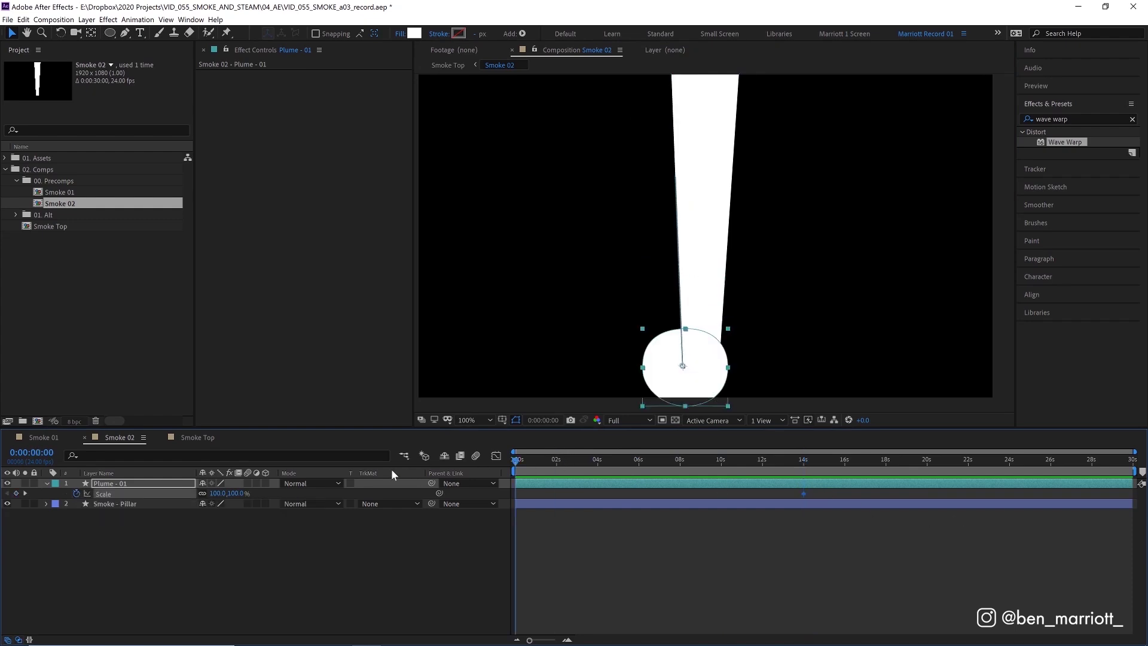
{"action": "left_click_drag", "start_coordinate": [233, 493], "coordinate": [209, 501]}
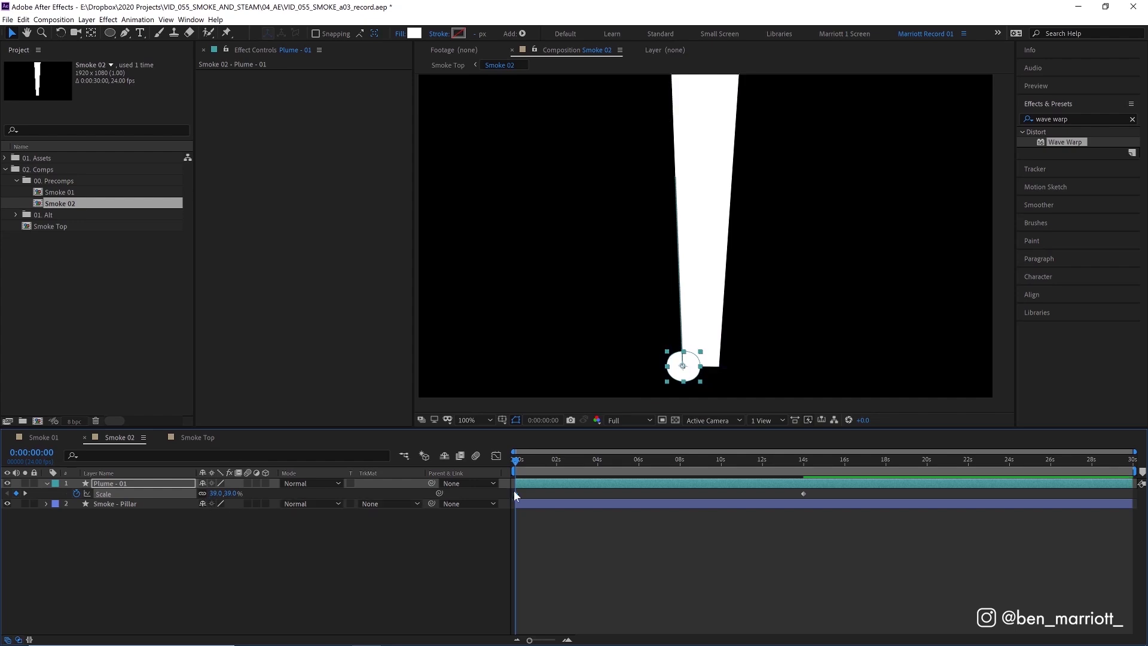
Nudge the plume layer with the arrow keys to tuck it inside the pillar's base.
{"action": "left_click", "coordinate": [527, 483]}
{"action": "key", "text": "shift+Right"}
{"action": "key", "text": "shift+Right"}
{"action": "key", "text": "shift+Right"}
{"action": "key", "text": "Right"}
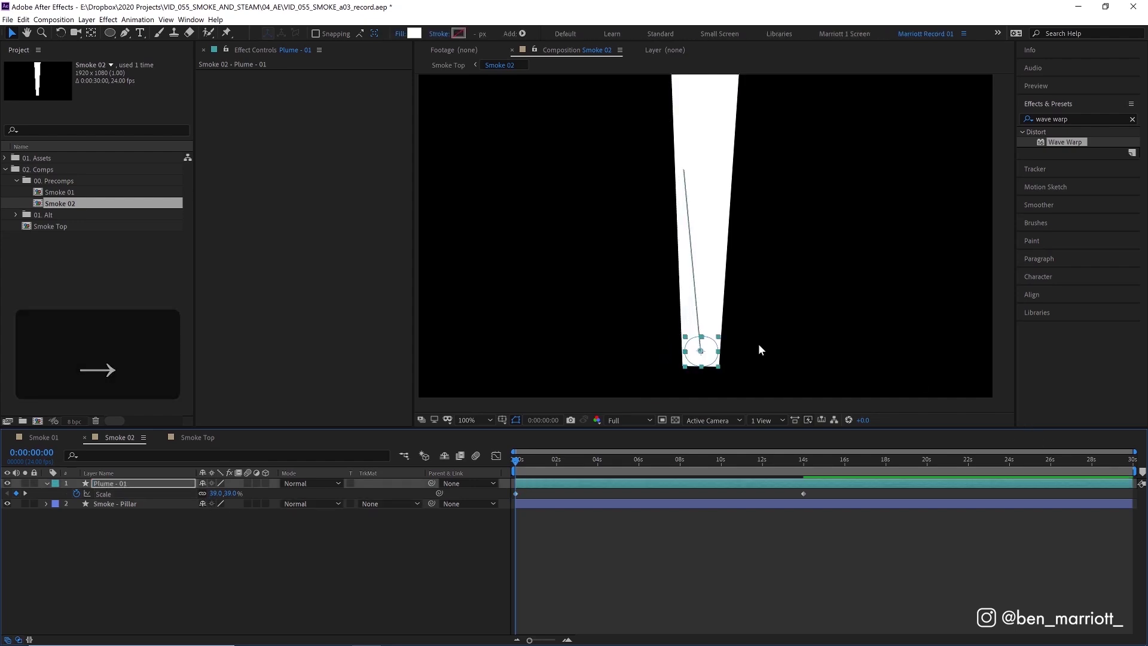
{"action": "key", "text": "Left"}
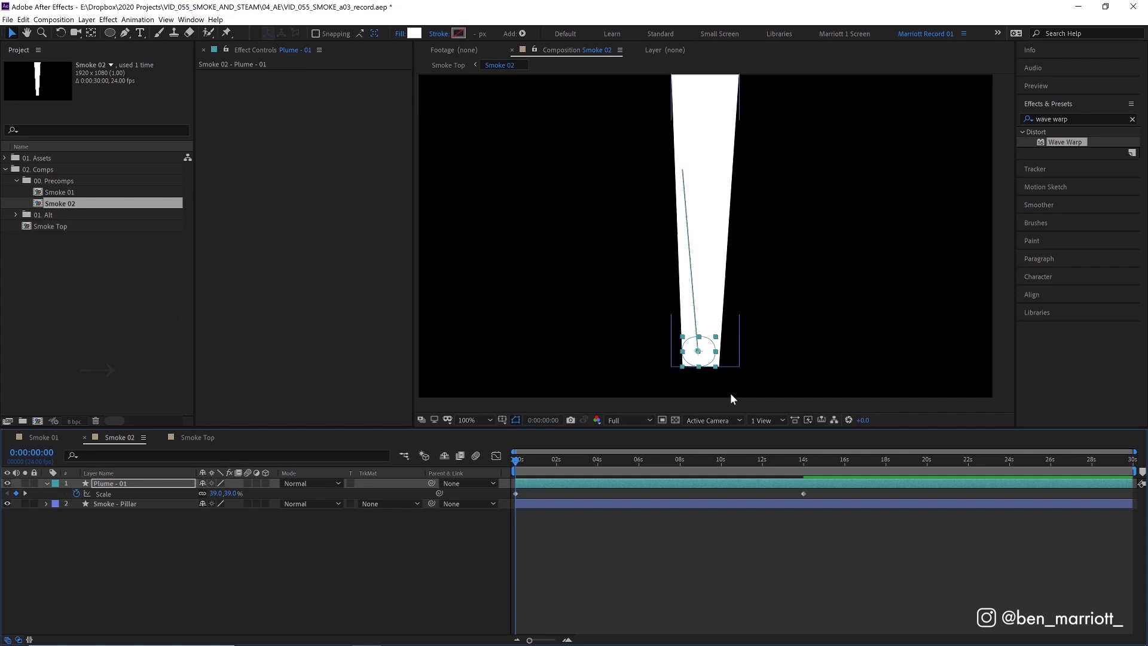
Bend the plume's motion path leftward with the Convert Vertex Tool and preview the curved rise.
{"action": "left_click_drag", "start_coordinate": [129, 37], "coordinate": [184, 74]}
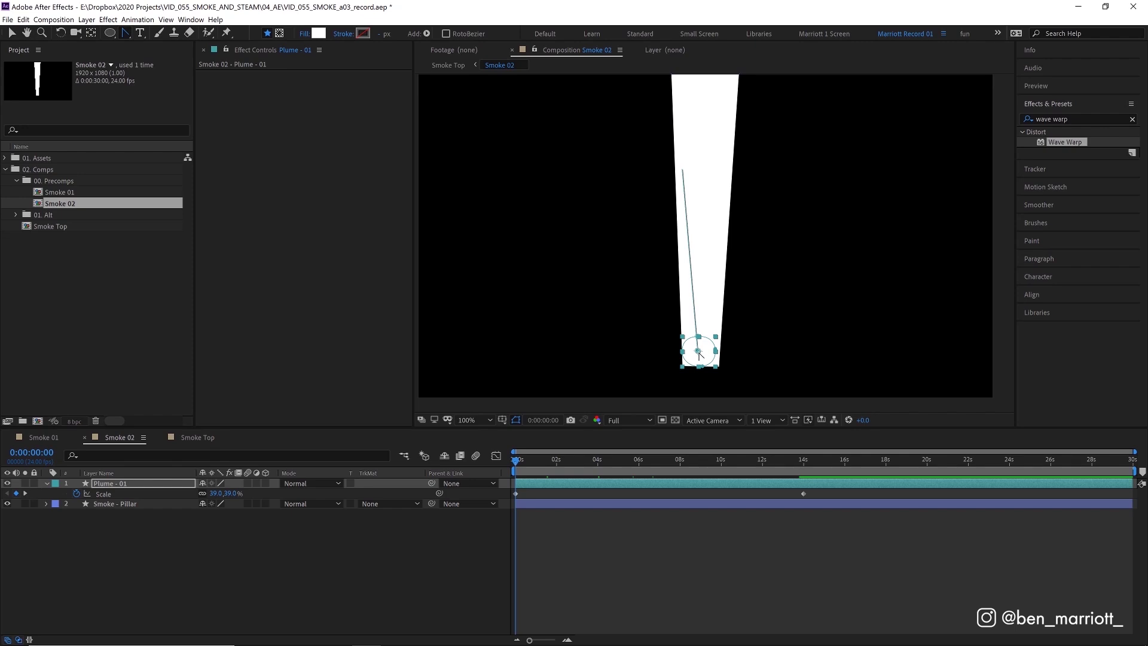
{"action": "left_click_drag", "start_coordinate": [698, 353], "coordinate": [670, 354]}
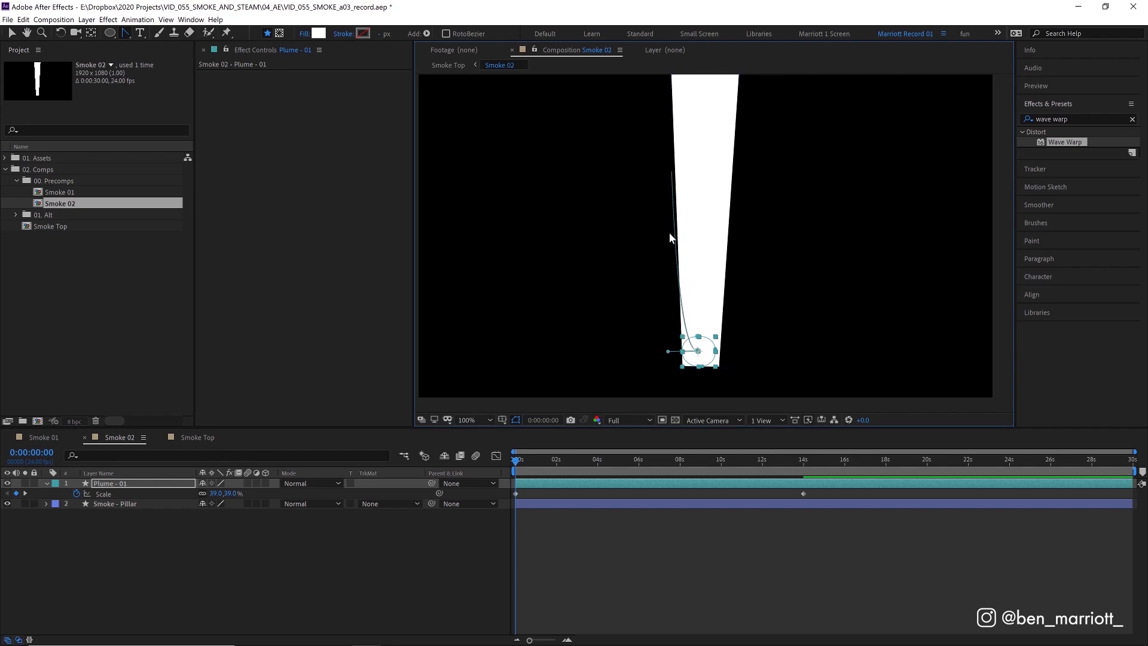
{"action": "key", "text": "space"}
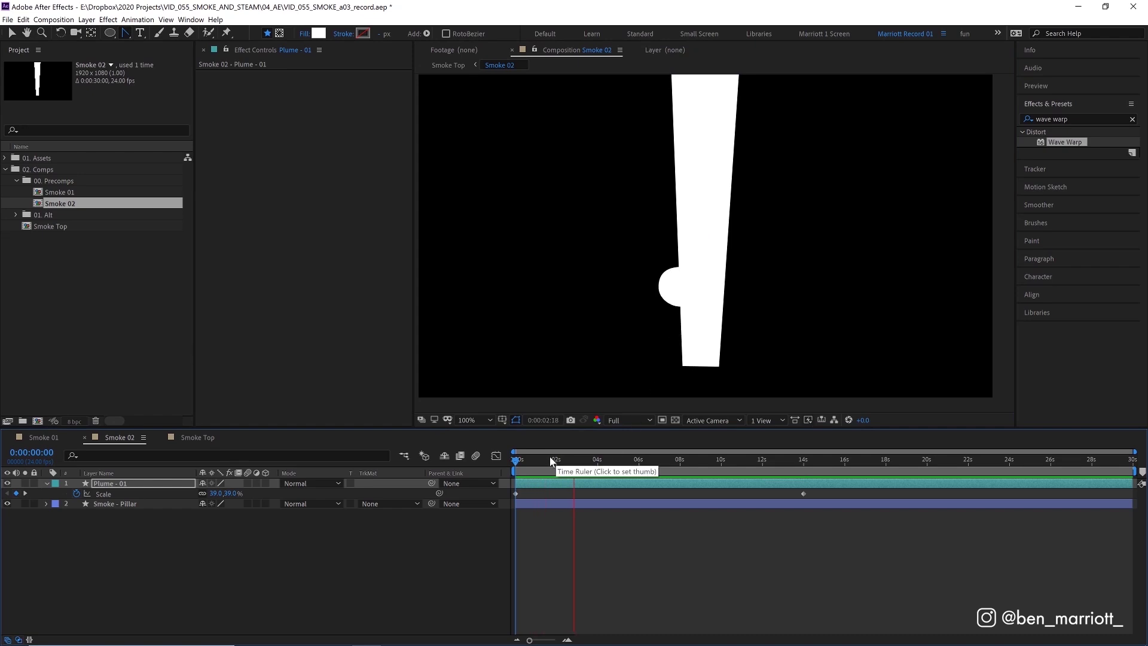
{"action": "key", "text": "space"}
{"action": "key", "text": "shift+p"}
Trim the Plume - 01 layer to end just before 14 seconds.
{"action": "left_click", "coordinate": [803, 466]}
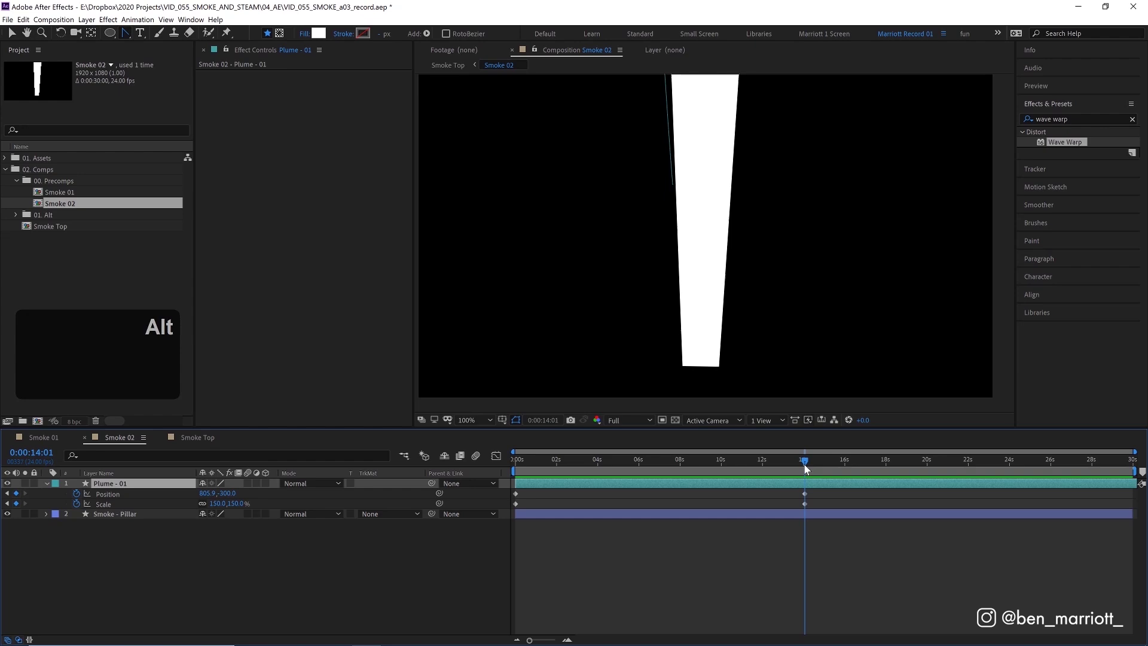
{"action": "key", "text": "alt+bracketright"}
{"action": "left_click", "coordinate": [842, 567]}
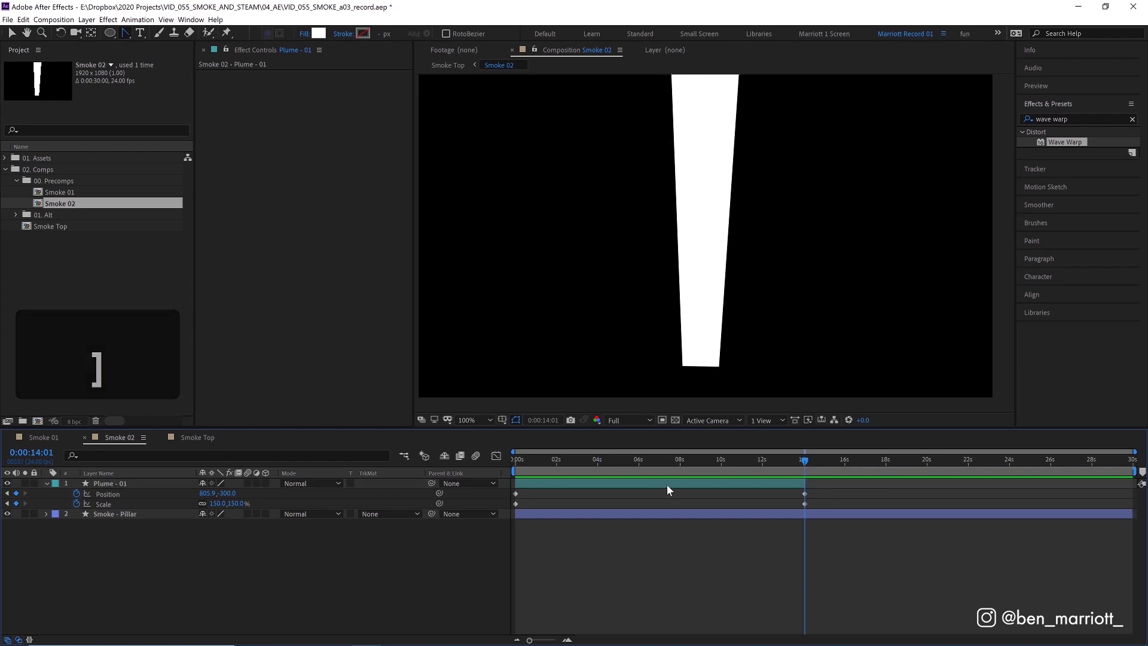
{"action": "left_click_drag", "start_coordinate": [596, 463], "coordinate": [552, 466]}
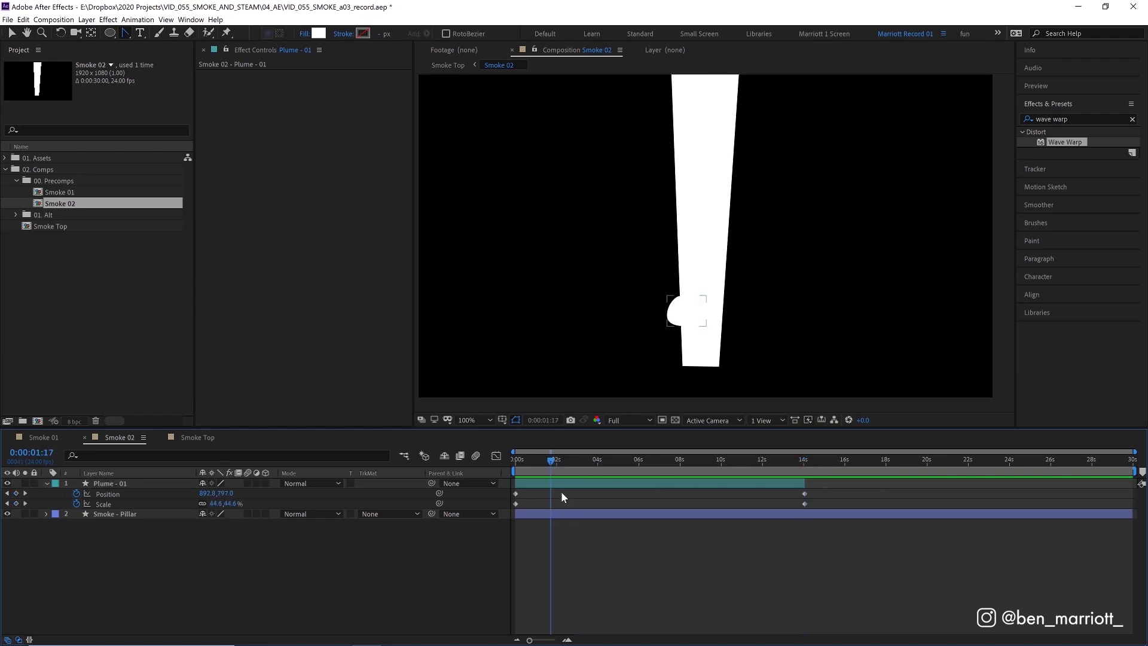
Duplicate Plume - 01 as Plume - 02, shift it right, and move its 14 s end position further right.
{"action": "left_click", "coordinate": [546, 485]}
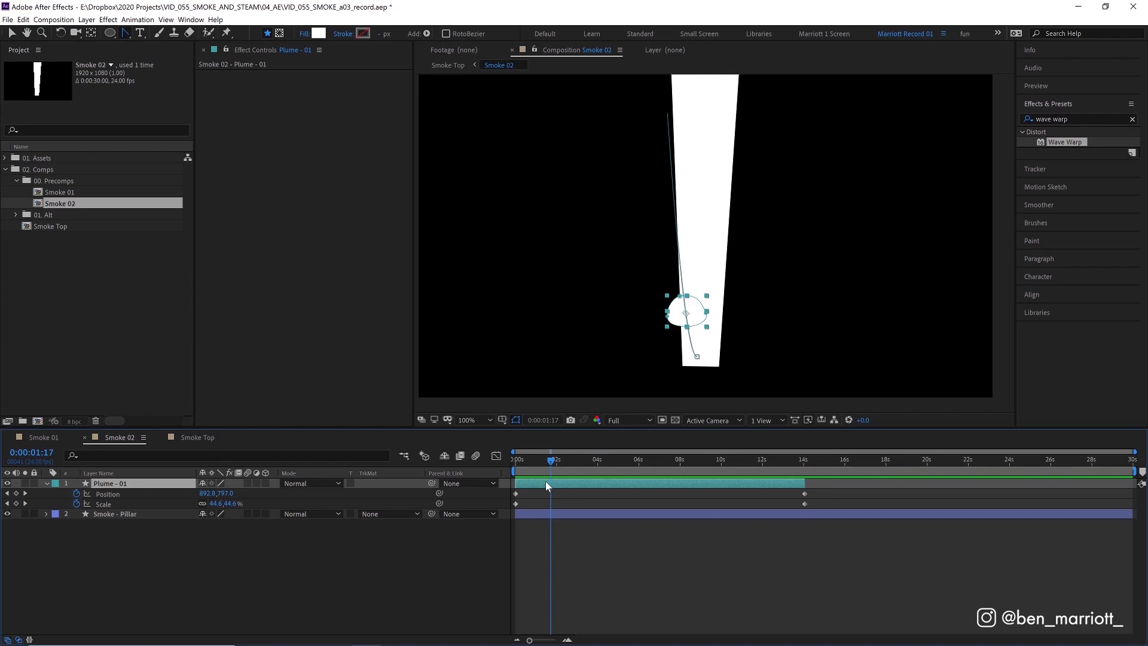
{"action": "key", "text": "ctrl+d"}
{"action": "key", "text": "Home"}
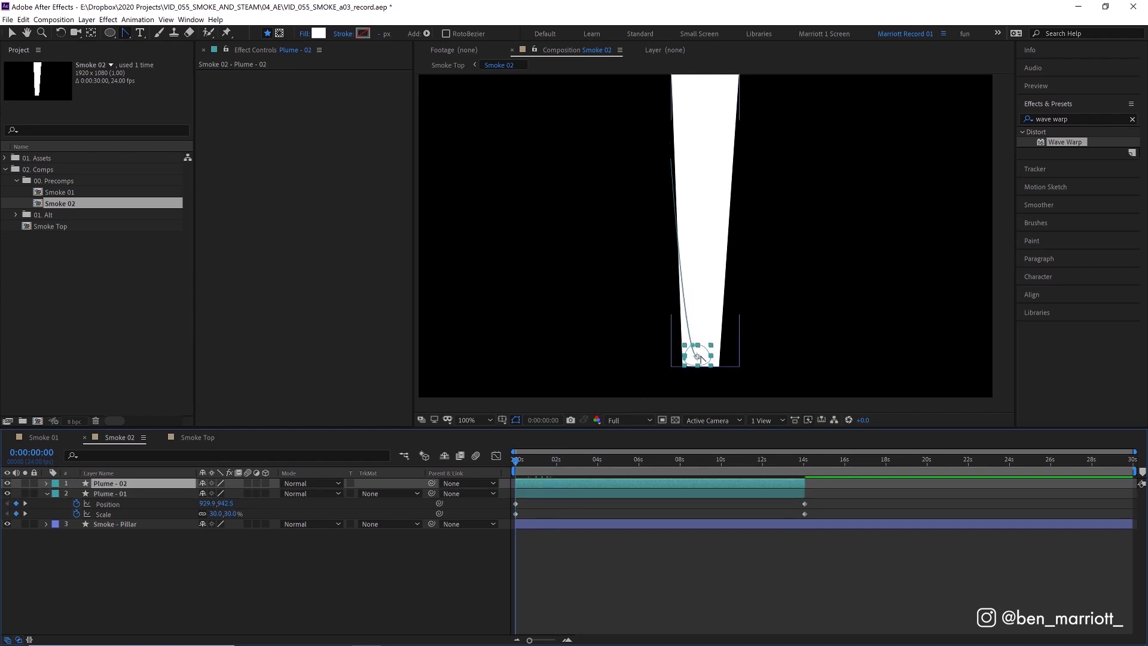
{"action": "key", "text": "v"}
{"action": "left_click_drag", "start_coordinate": [701, 357], "coordinate": [716, 361]}
{"action": "key", "text": "u"}
{"action": "key", "text": "k"}
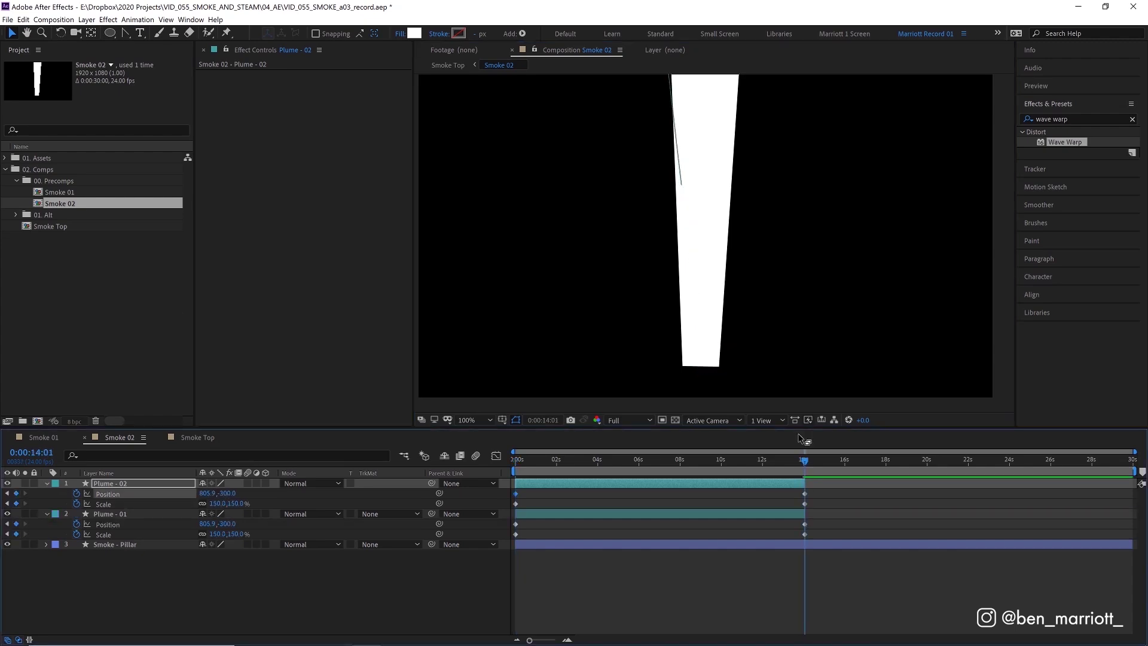
{"action": "key", "text": "comma"}
{"action": "left_click_drag", "start_coordinate": [692, 116], "coordinate": [736, 118]}
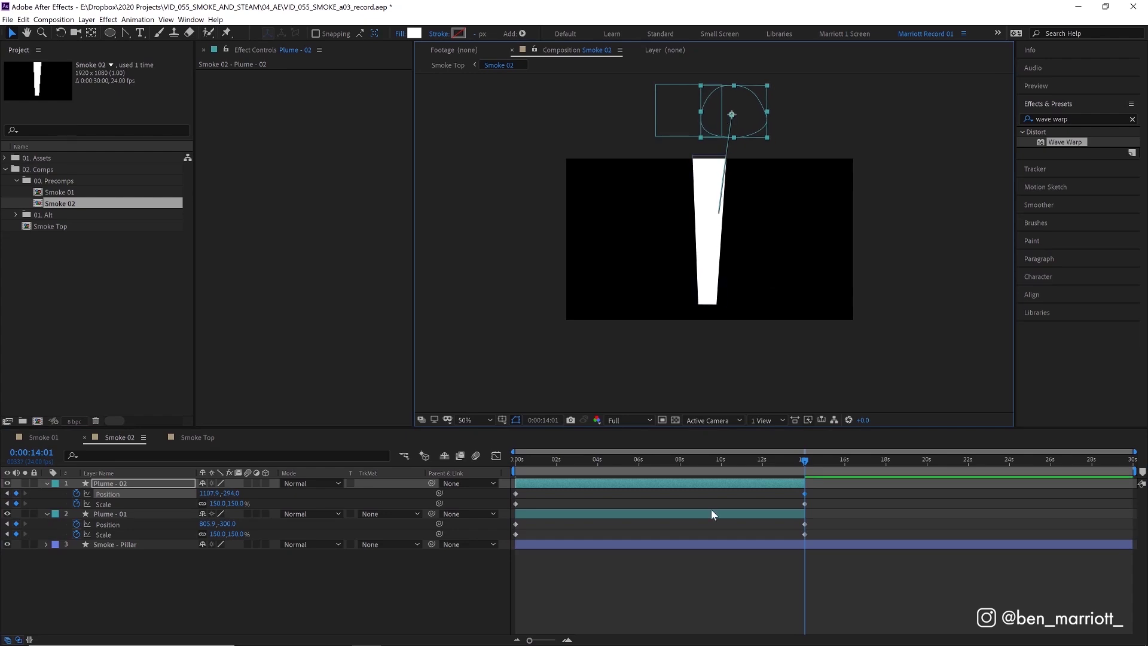
Play back the plume animation from the start at 100% view.
{"action": "key", "text": "Home"}
{"action": "key", "text": "period"}
{"action": "key", "text": "period"}
{"action": "key", "text": "comma"}
{"action": "key", "text": "space"}
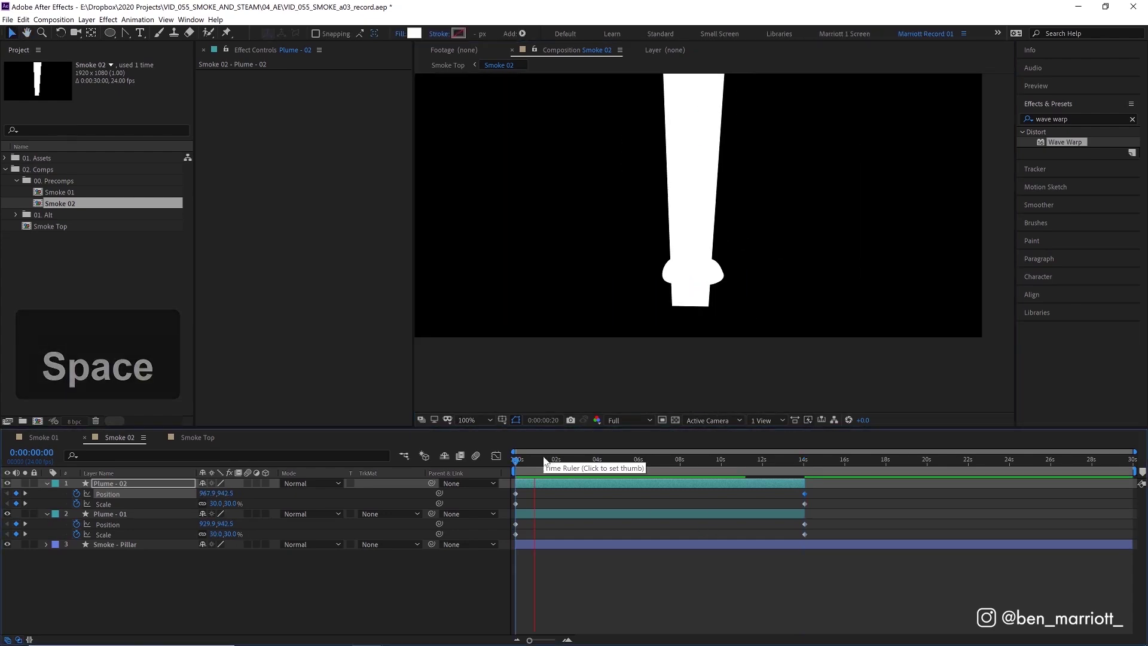
Pull curve handles from Plume - 02's puff mask points to round out its right, left and bottom.
{"action": "left_click_drag", "start_coordinate": [125, 33], "coordinate": [150, 38]}
{"action": "key", "text": "period"}
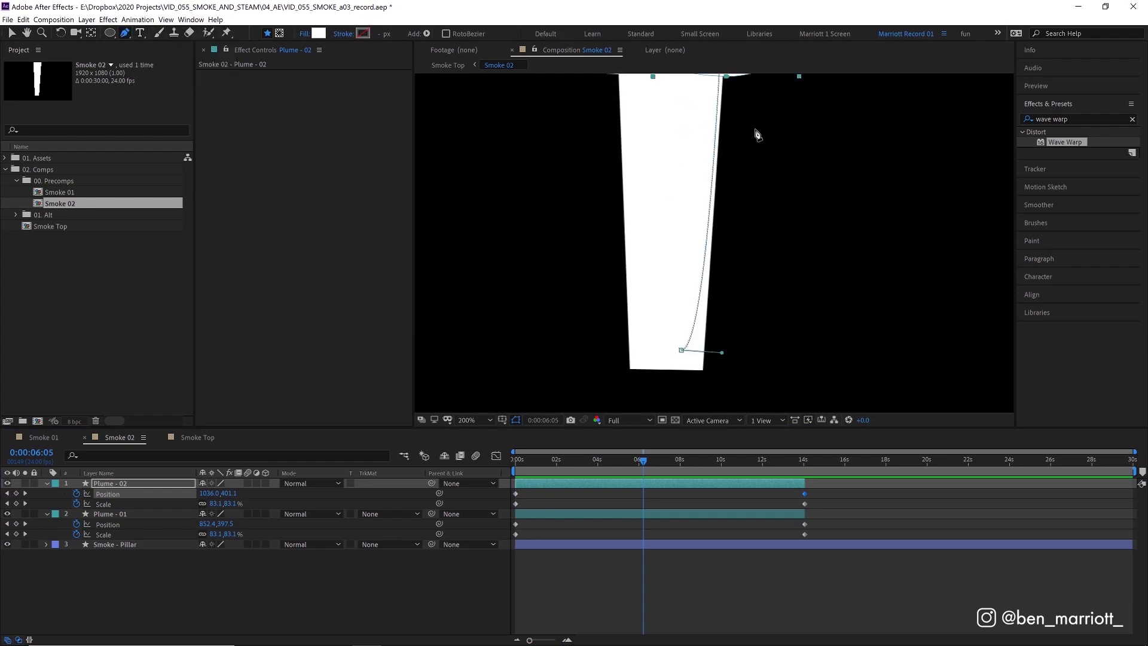
{"action": "left_click_drag", "start_coordinate": [750, 135], "coordinate": [713, 325]}
{"action": "left_click", "coordinate": [648, 487]}
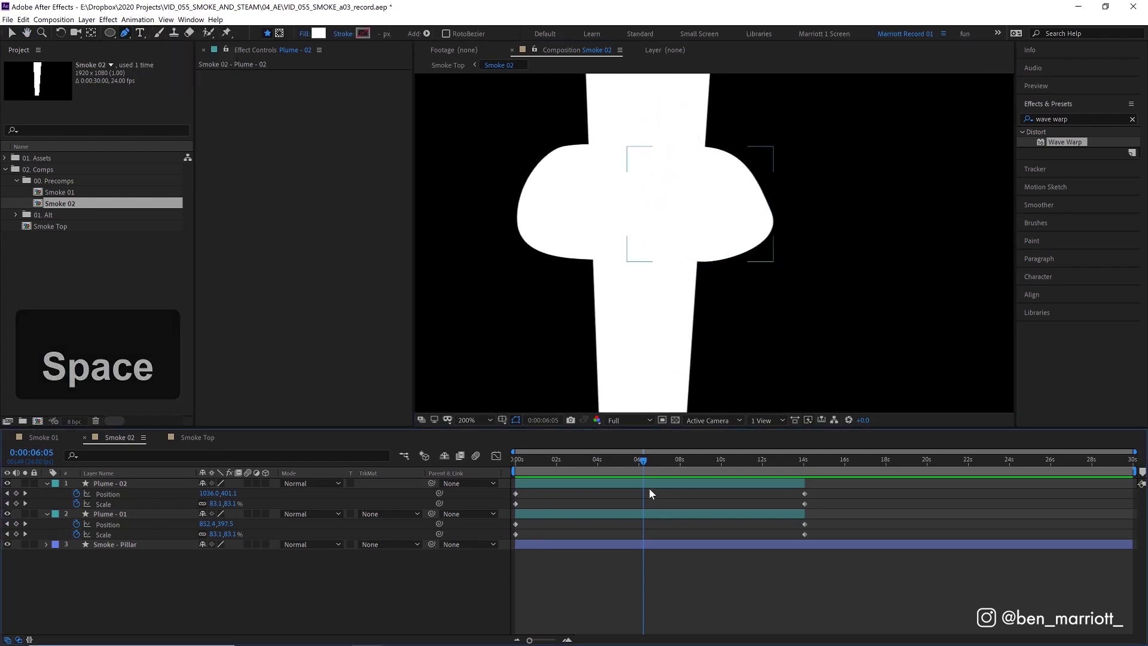
{"action": "key", "text": "z"}
{"action": "left_click_drag", "start_coordinate": [772, 211], "coordinate": [773, 172]}
{"action": "left_click_drag", "start_coordinate": [772, 213], "coordinate": [767, 211]}
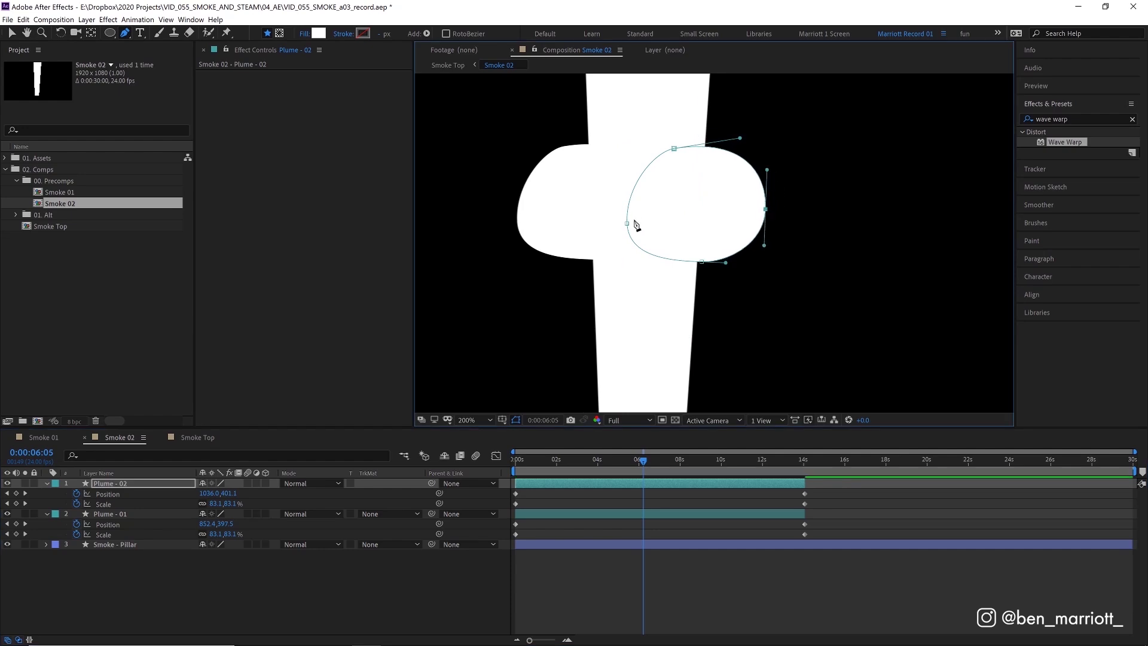
{"action": "left_click_drag", "start_coordinate": [635, 223], "coordinate": [744, 138]}
{"action": "left_click_drag", "start_coordinate": [705, 263], "coordinate": [743, 271]}
{"action": "key", "text": "F2"}
{"action": "key", "text": "shift+Page_Up"}
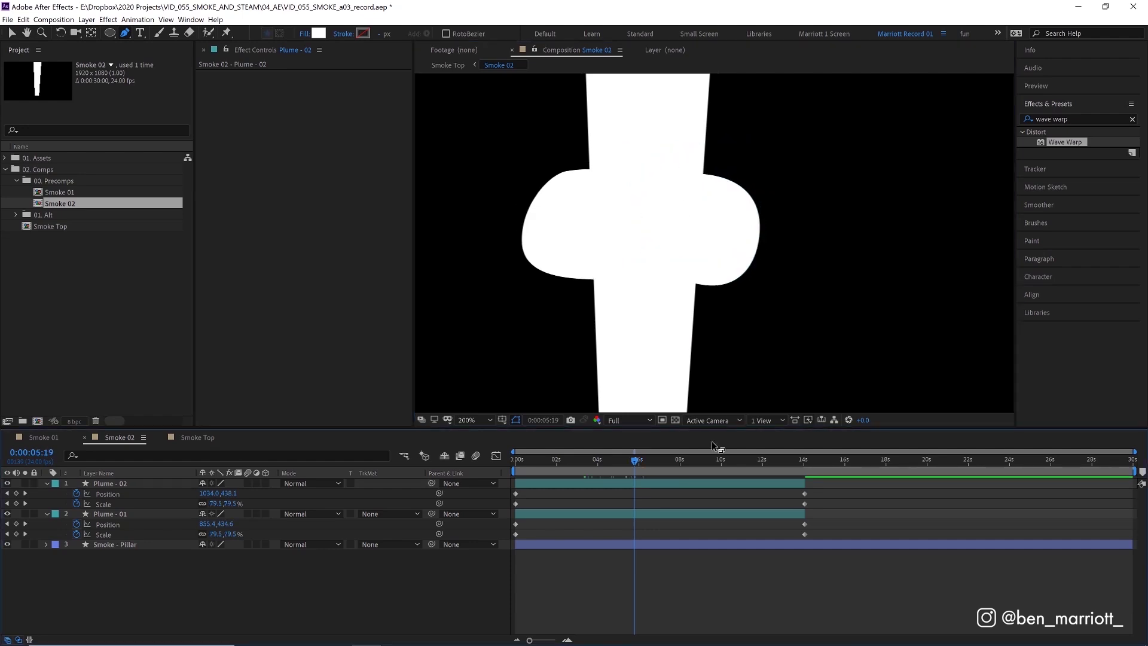
Delay Plume - 02 by about two seconds and preview the staggered plumes.
{"action": "left_click", "coordinate": [592, 485]}
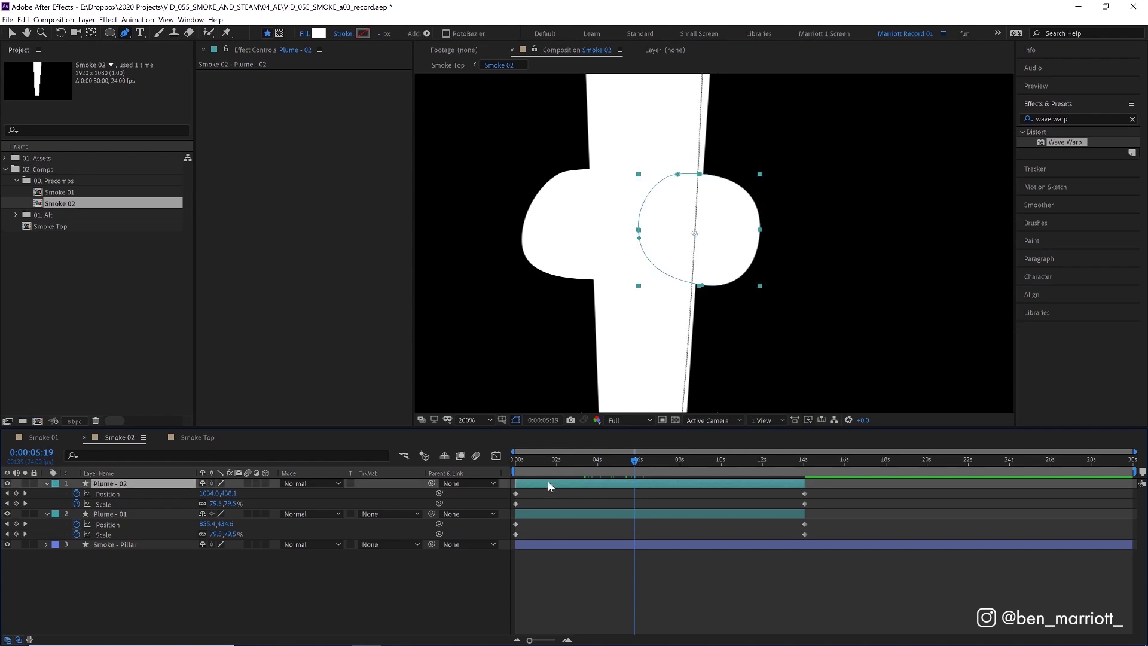
{"action": "left_click_drag", "start_coordinate": [538, 484], "coordinate": [576, 487]}
{"action": "key", "text": "space"}
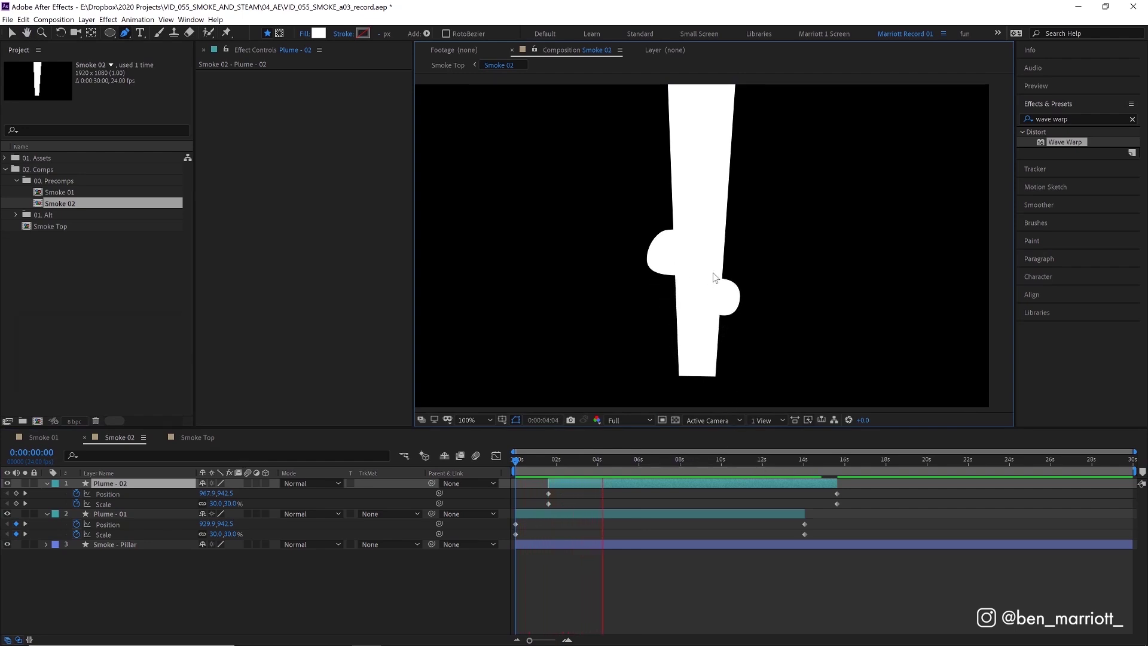
{"action": "key", "text": "shift+space"}
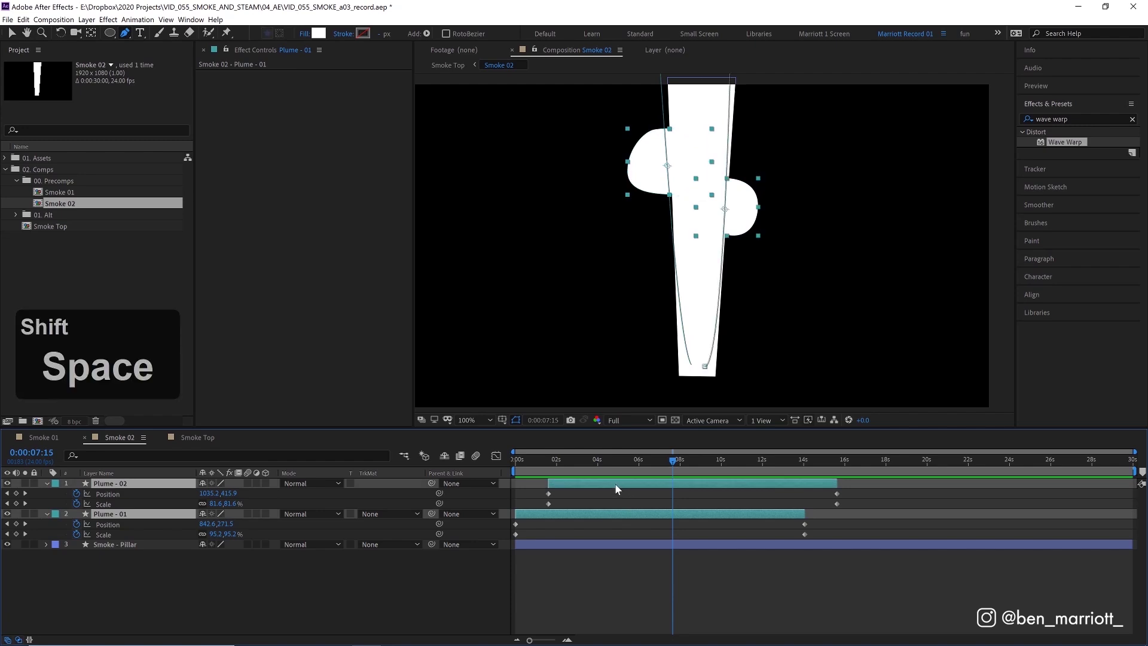
Duplicate both plumes as Plume - 03 and Plume - 04, reorder them, and start them later.
{"action": "key", "text": "ctrl+d"}
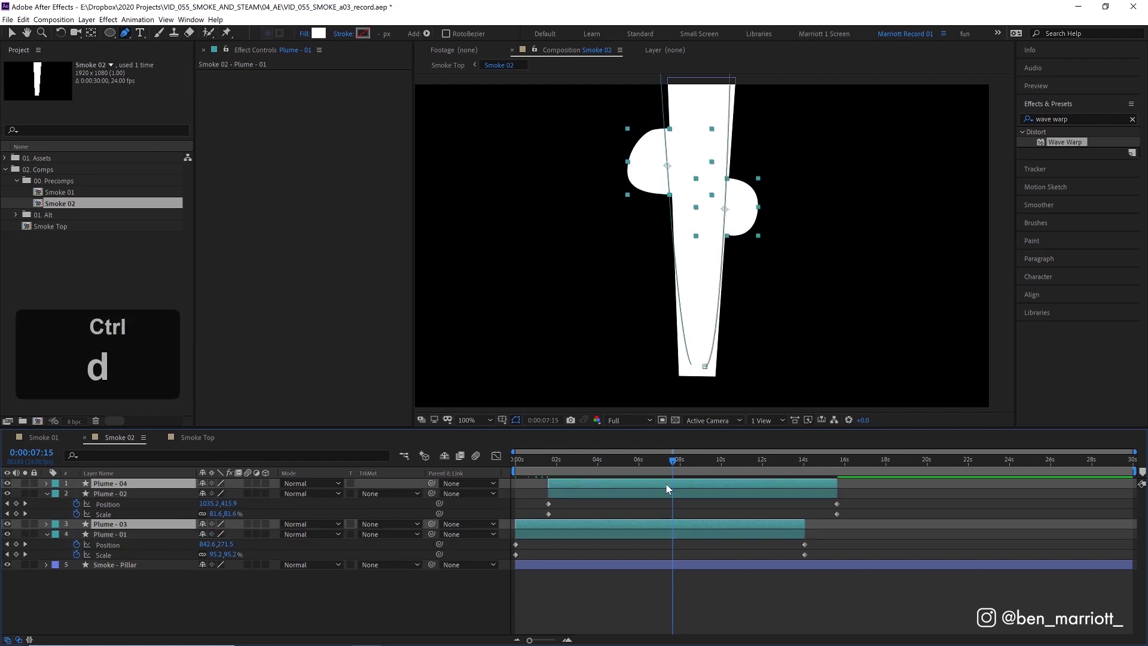
{"action": "left_click_drag", "start_coordinate": [152, 523], "coordinate": [157, 495]}
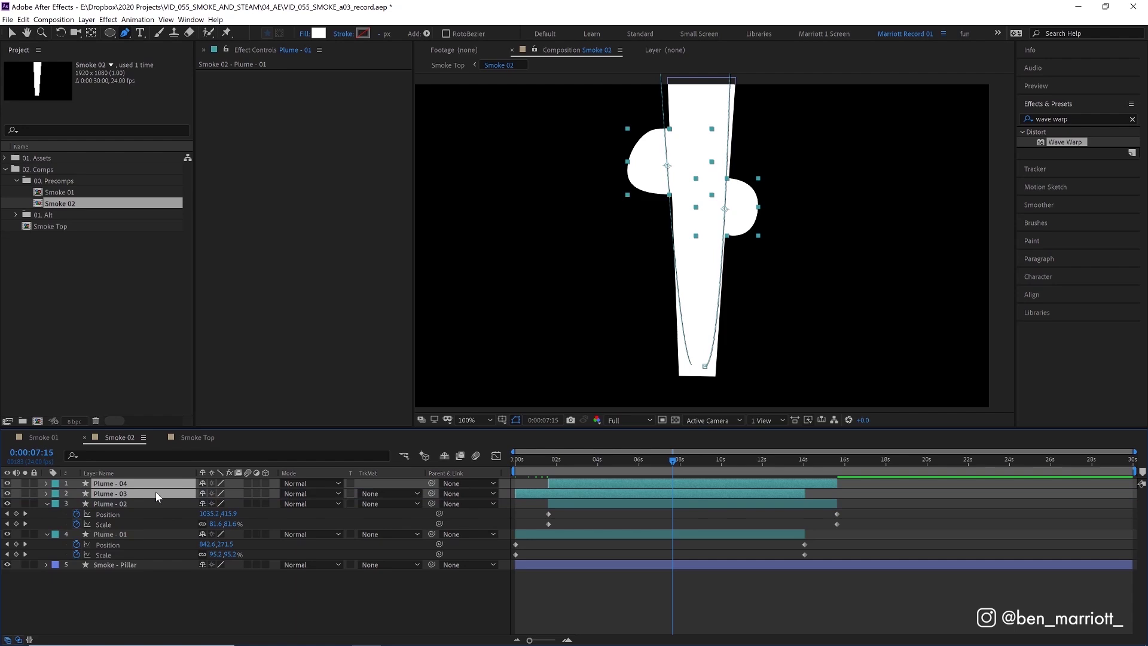
{"action": "left_click_drag", "start_coordinate": [540, 494], "coordinate": [612, 489]}
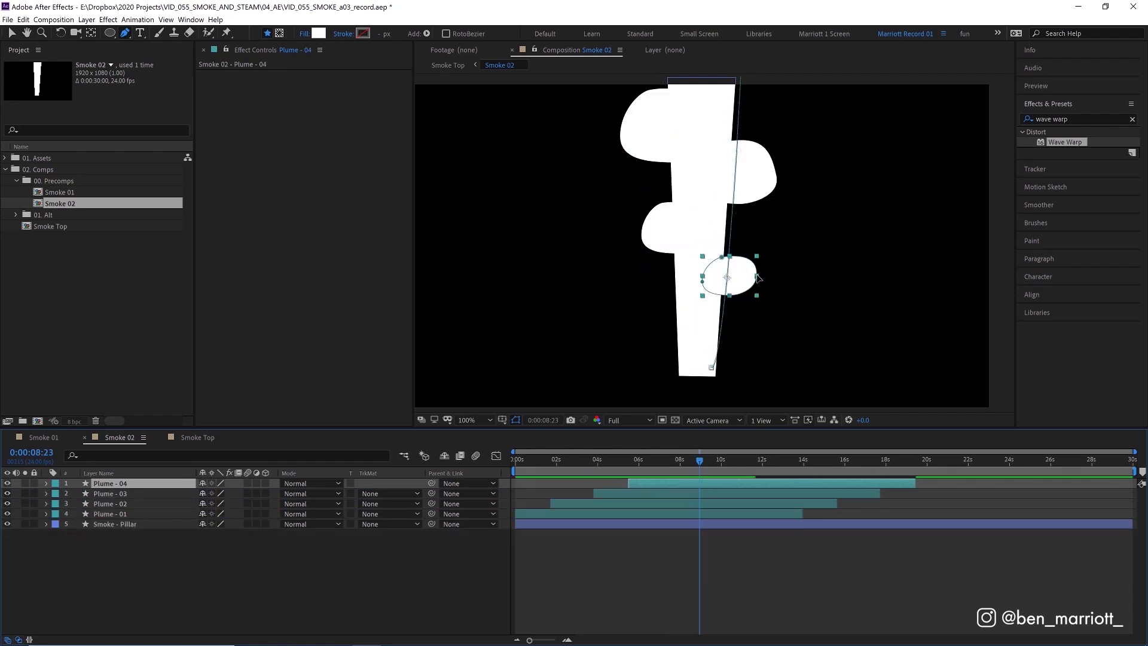
{"action": "left_click", "coordinate": [758, 278]}
{"action": "left_click_drag", "start_coordinate": [759, 261], "coordinate": [761, 264]}
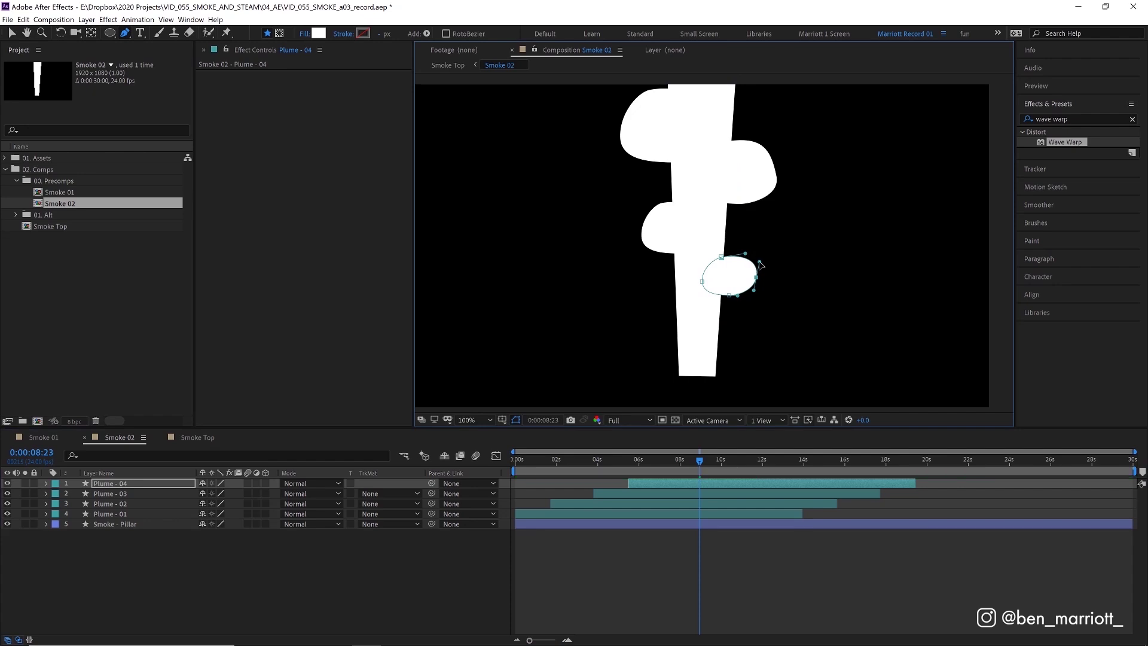
{"action": "left_click", "coordinate": [679, 471]}
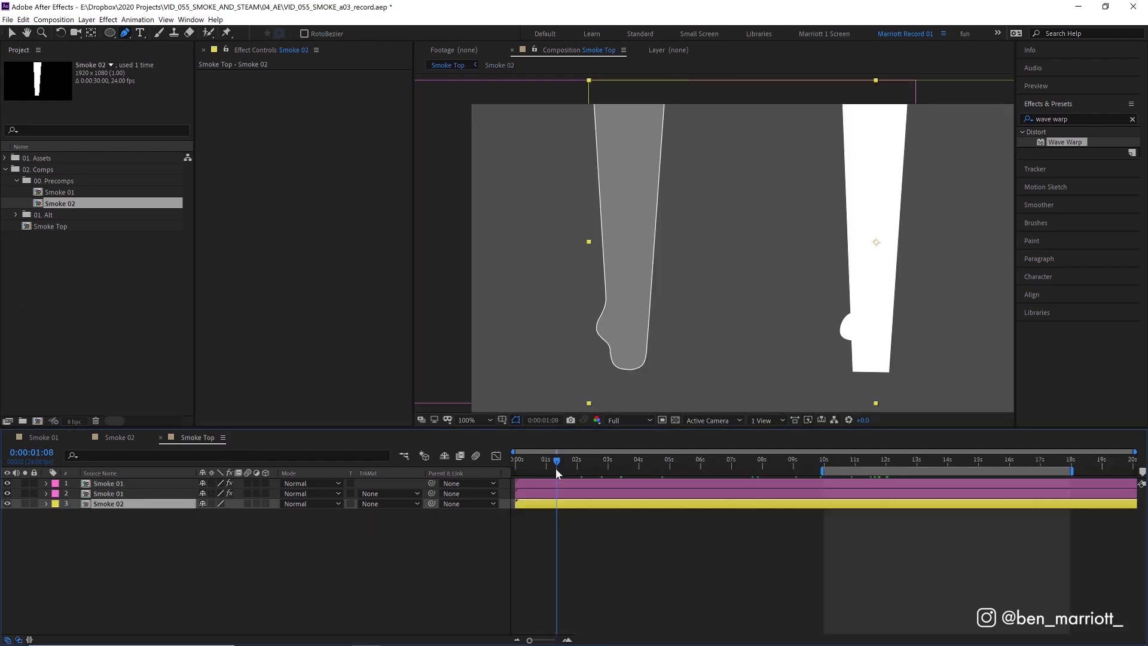
Scrub and play the Smoke Top animation, comparing the puffs with the grey smoke around 6:00–6:12.
{"action": "left_click_drag", "start_coordinate": [556, 472], "coordinate": [829, 461]}
{"action": "key", "text": "space"}
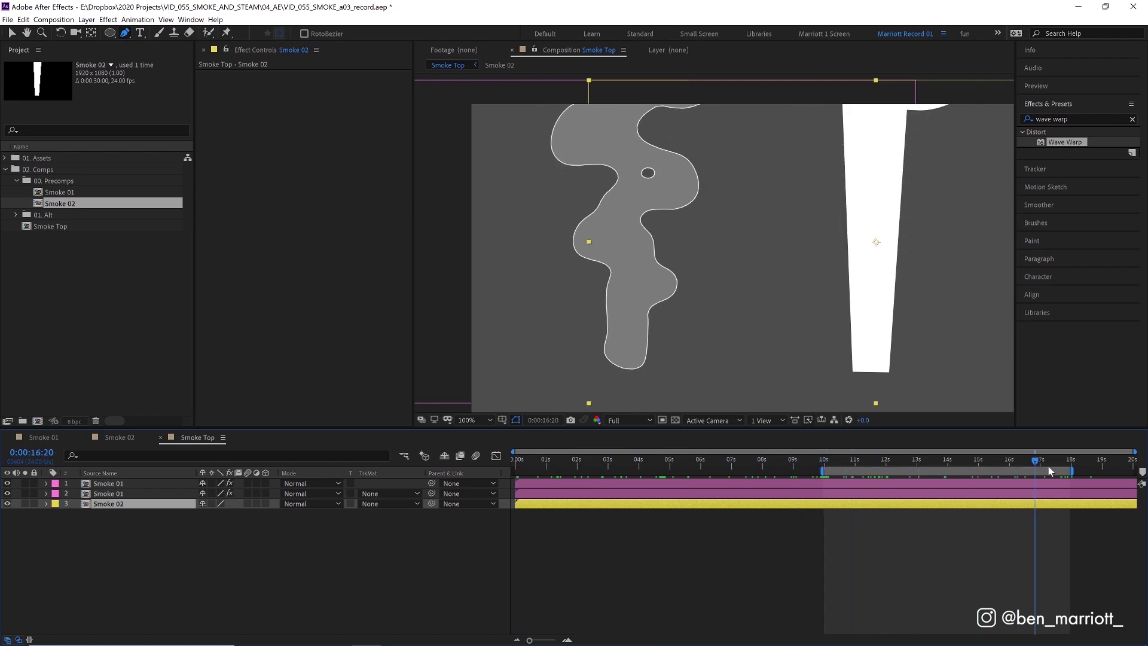
{"action": "key", "text": "space"}
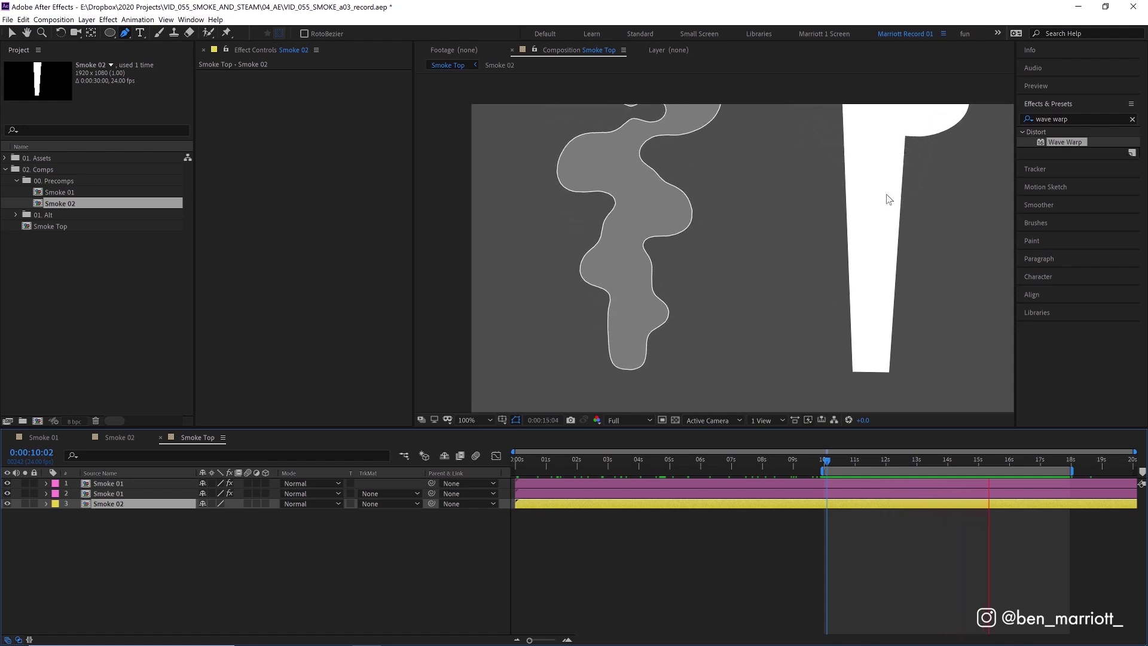
{"action": "left_click", "coordinate": [701, 459]}
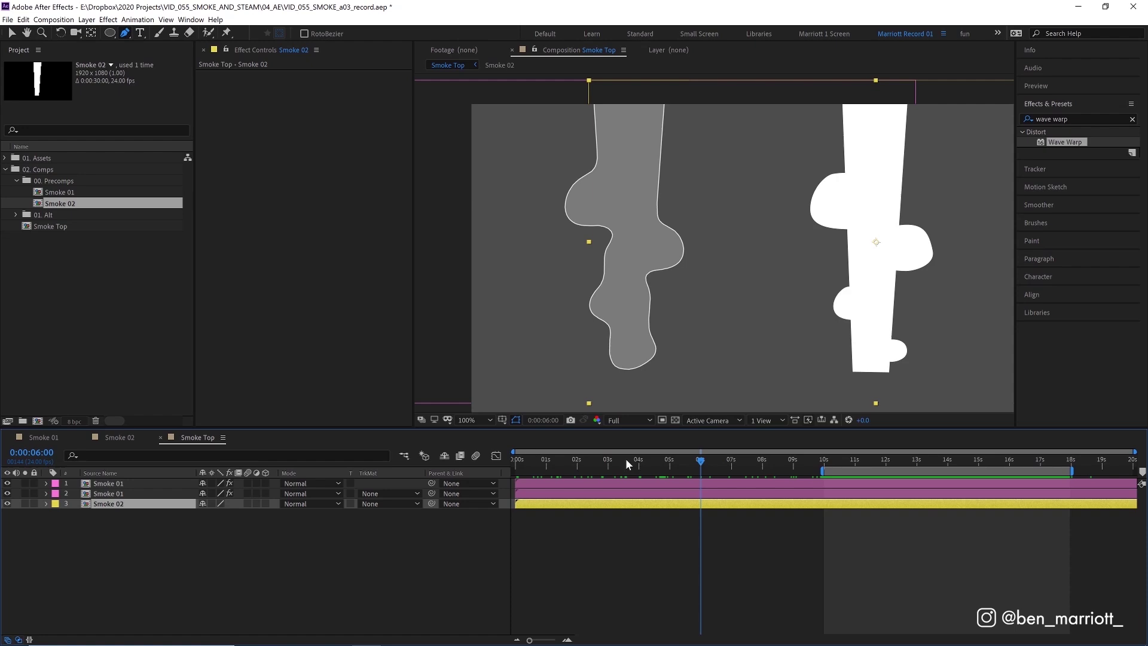
{"action": "left_click_drag", "start_coordinate": [589, 464], "coordinate": [717, 461]}
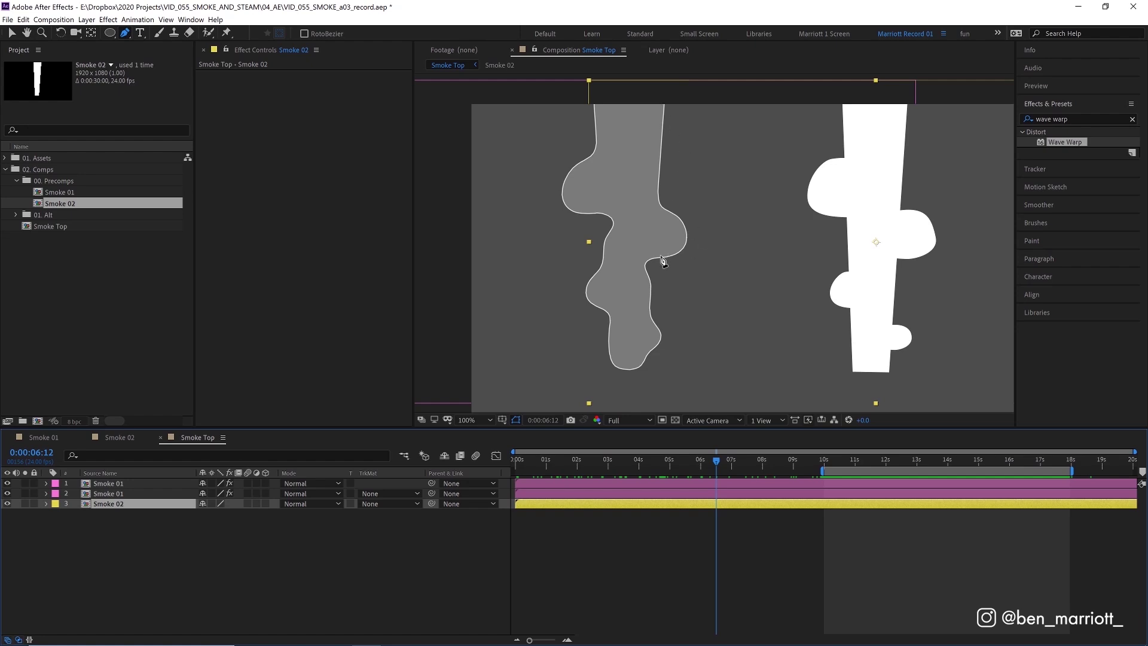
{"action": "left_click", "coordinate": [717, 510]}
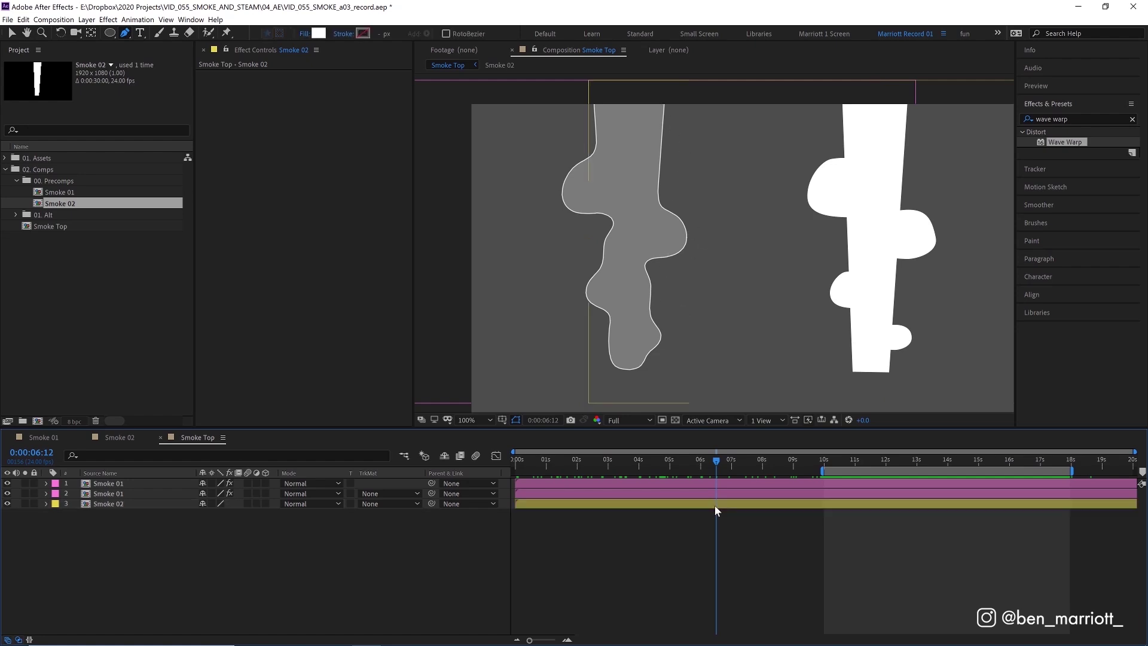
Apply Gaussian Blur to the Smoke 02 layer with Blurriness 100.
{"action": "left_click", "coordinate": [716, 505]}
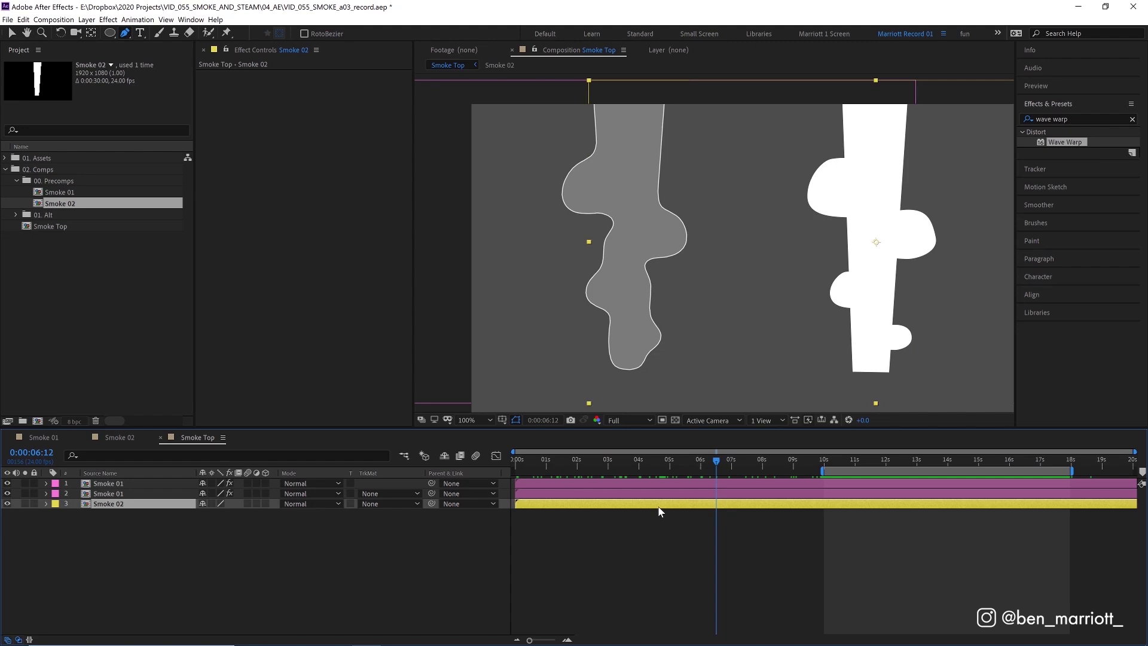
{"action": "left_click", "coordinate": [1082, 118]}
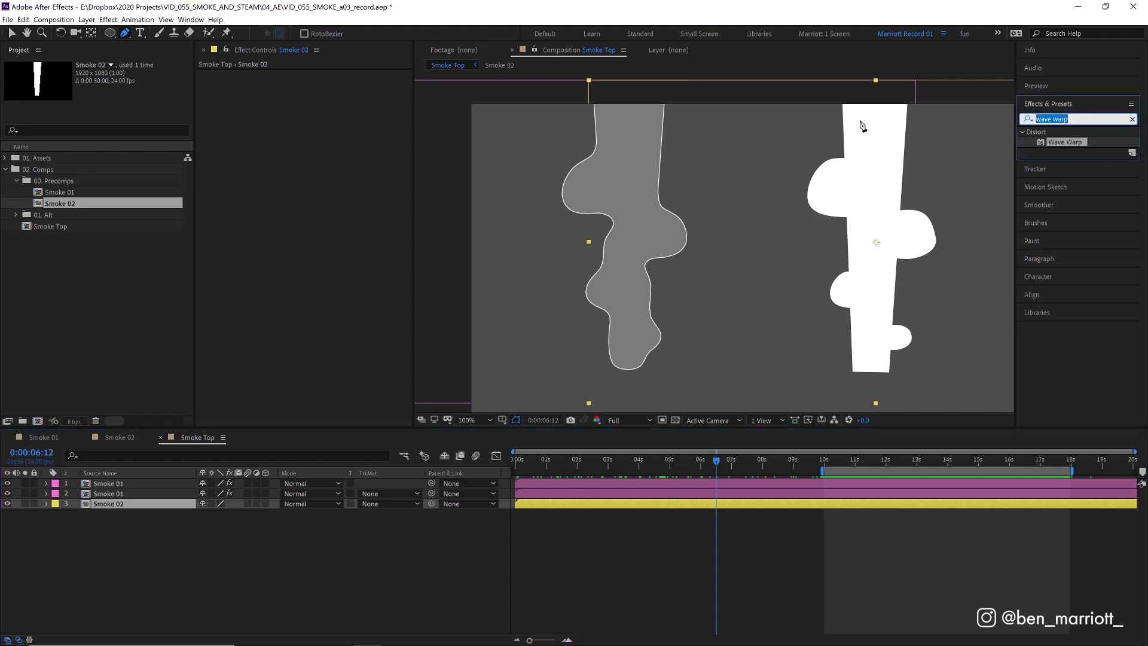
{"action": "type", "text": "gaus"}
{"action": "key", "text": "Return"}
{"action": "left_click", "coordinate": [321, 84]}
{"action": "type", "text": "100"}
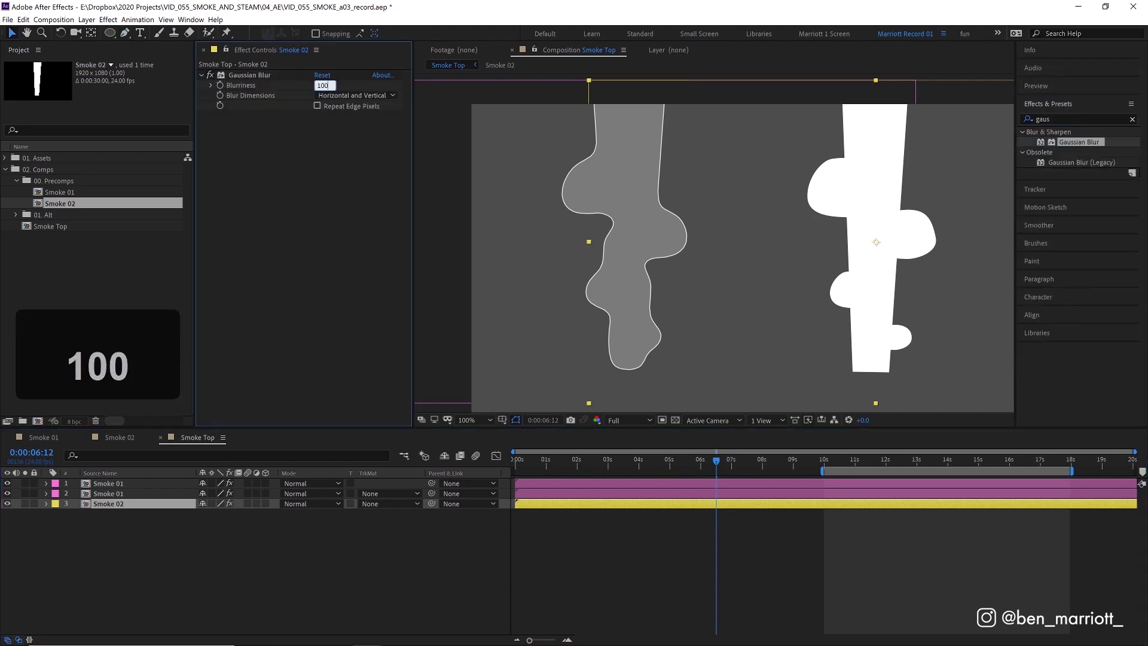
{"action": "key", "text": "Return"}
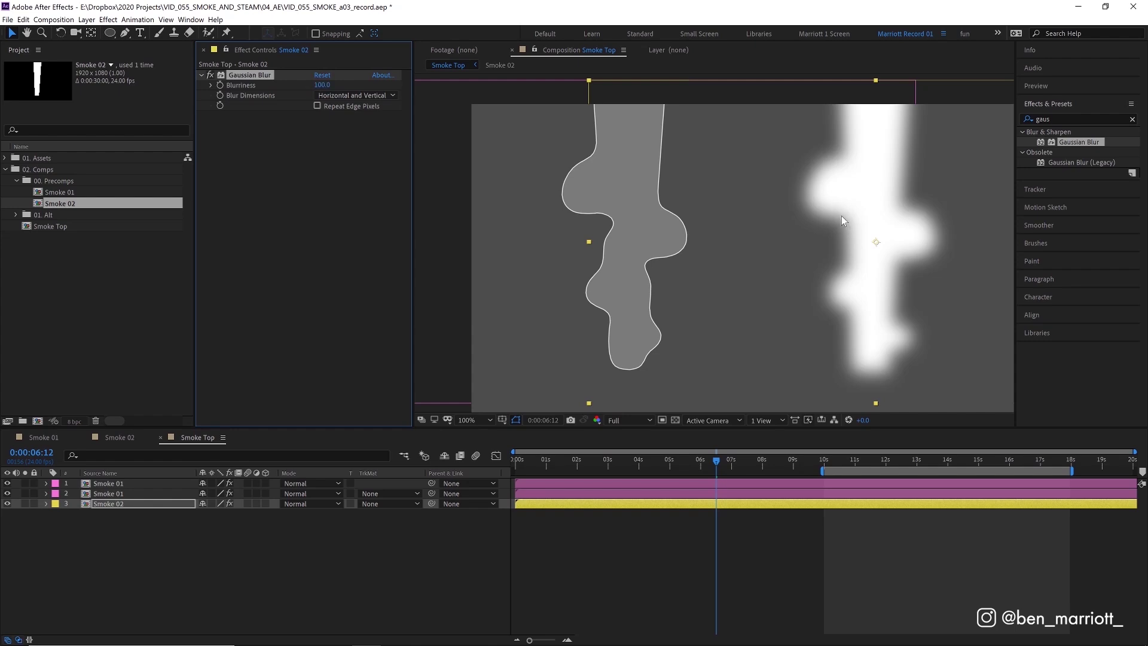
Add Levels to Smoke 02 and set its Channel to Alpha.
{"action": "double_click", "coordinate": [1060, 118]}
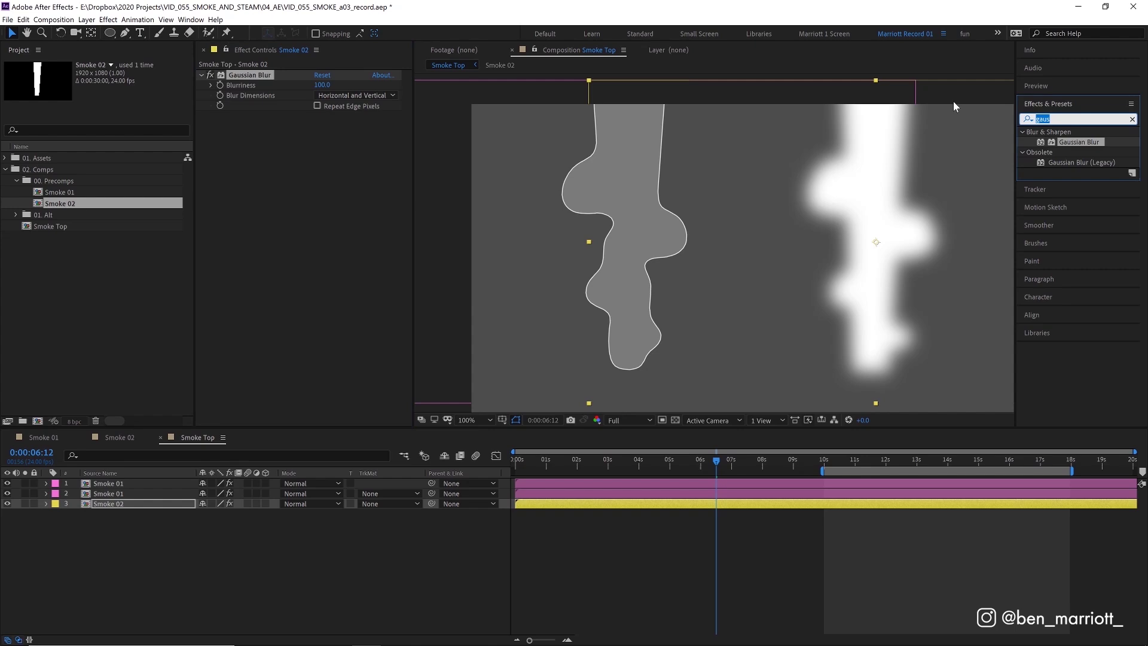
{"action": "type", "text": "level"}
{"action": "key", "text": "Return"}
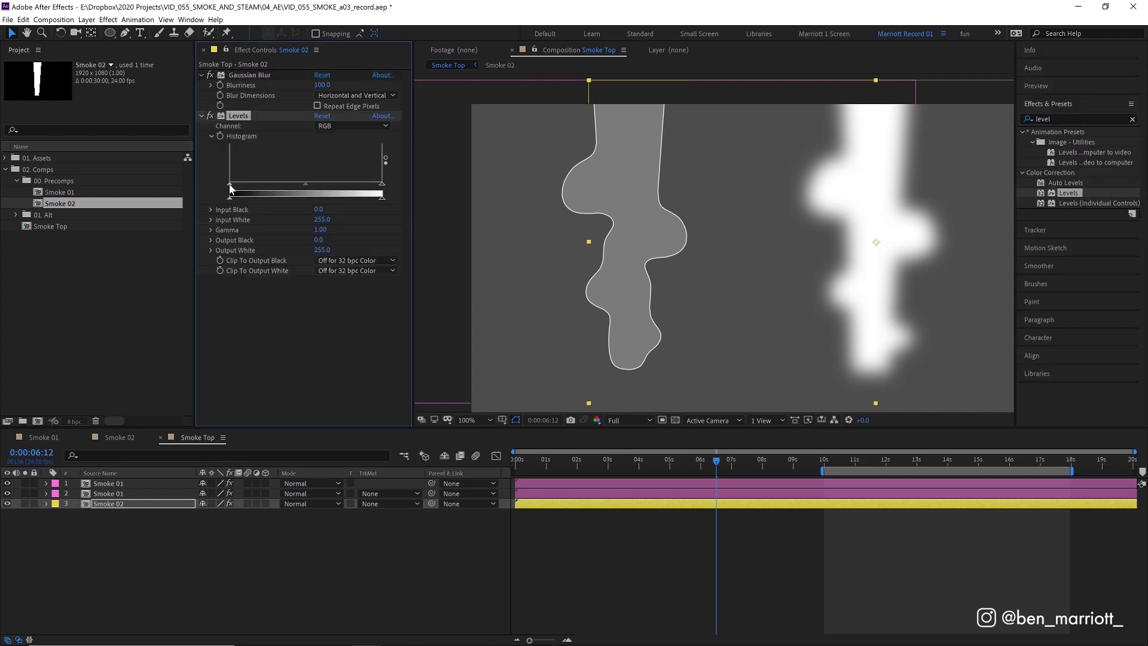
{"action": "left_click", "coordinate": [338, 127]}
{"action": "left_click", "coordinate": [338, 183]}
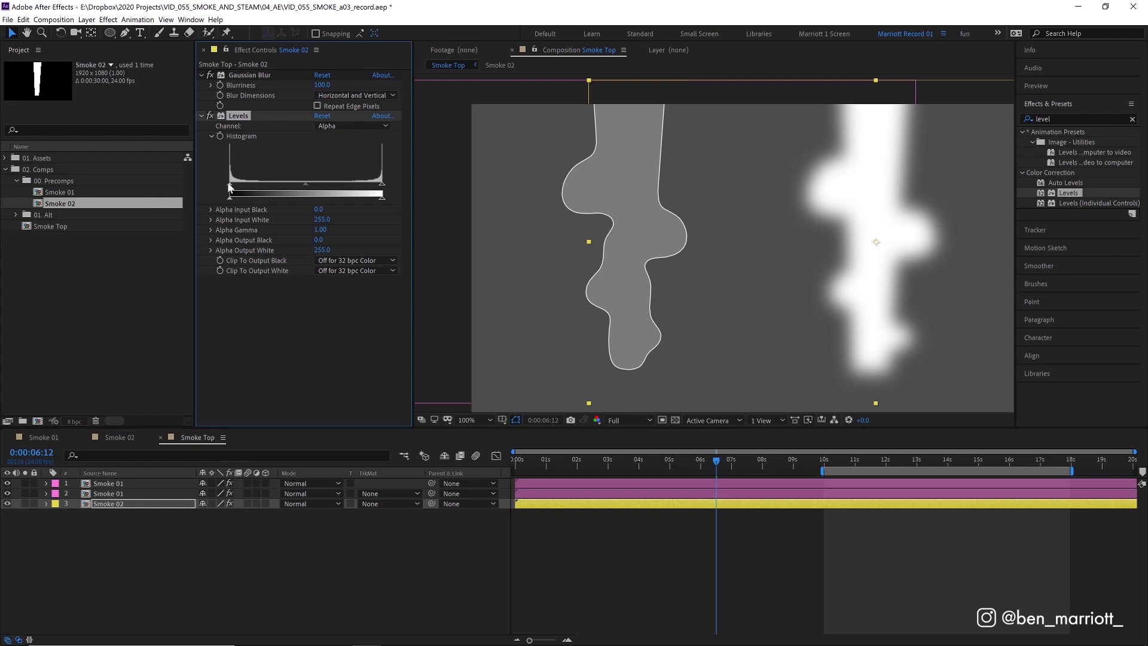
Tighten Smoke 02's alpha Levels to Input Black 114 and Input White 119 for crisp edges.
{"action": "left_click_drag", "start_coordinate": [251, 192], "coordinate": [274, 192]}
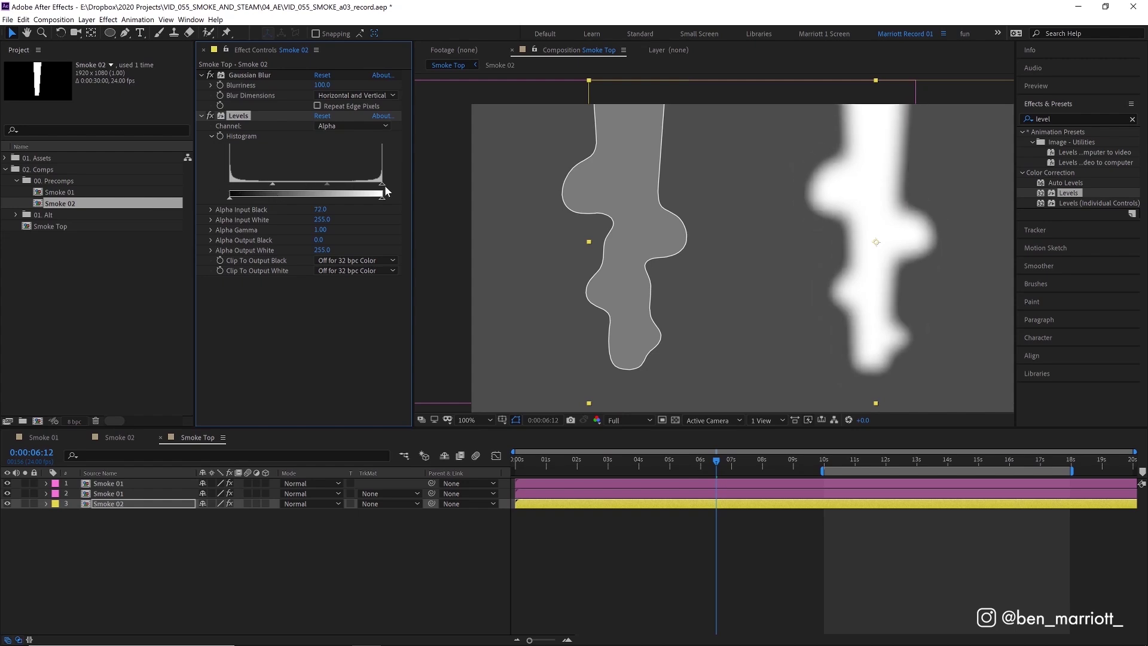
{"action": "left_click_drag", "start_coordinate": [383, 191], "coordinate": [337, 187]}
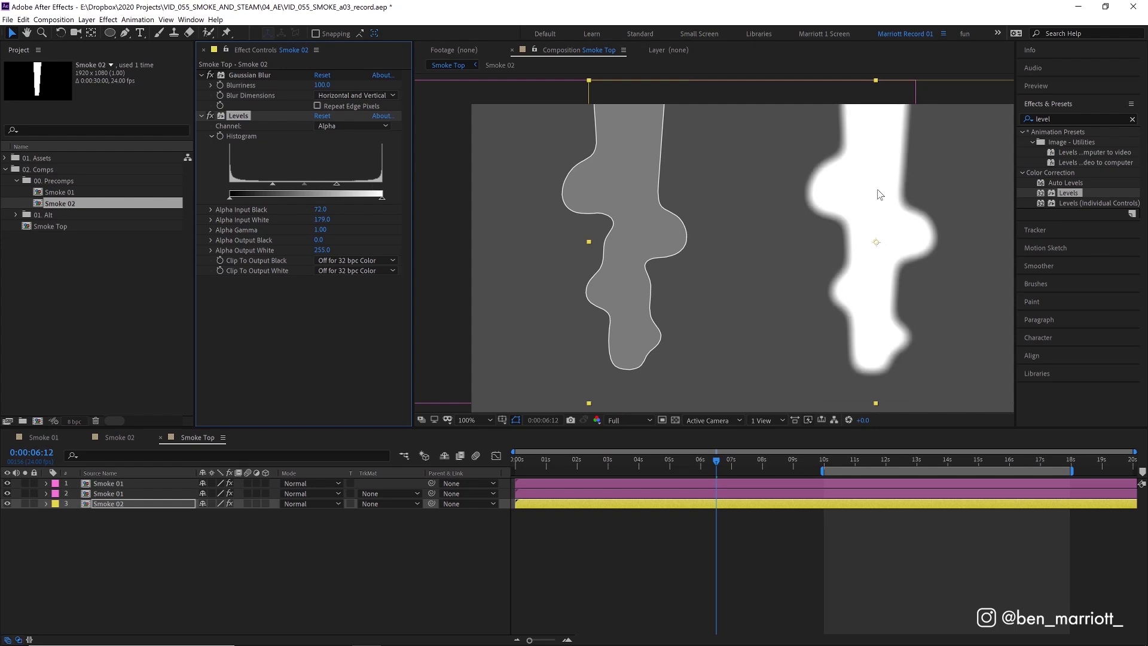
{"action": "key", "text": "z"}
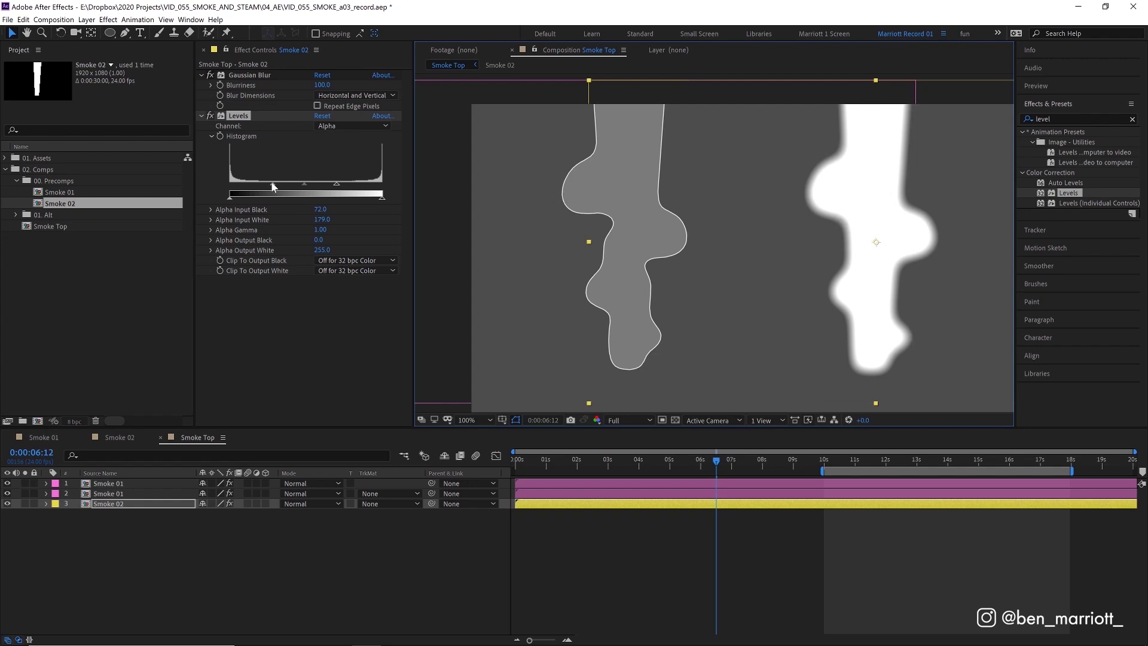
{"action": "left_click_drag", "start_coordinate": [273, 184], "coordinate": [300, 189]}
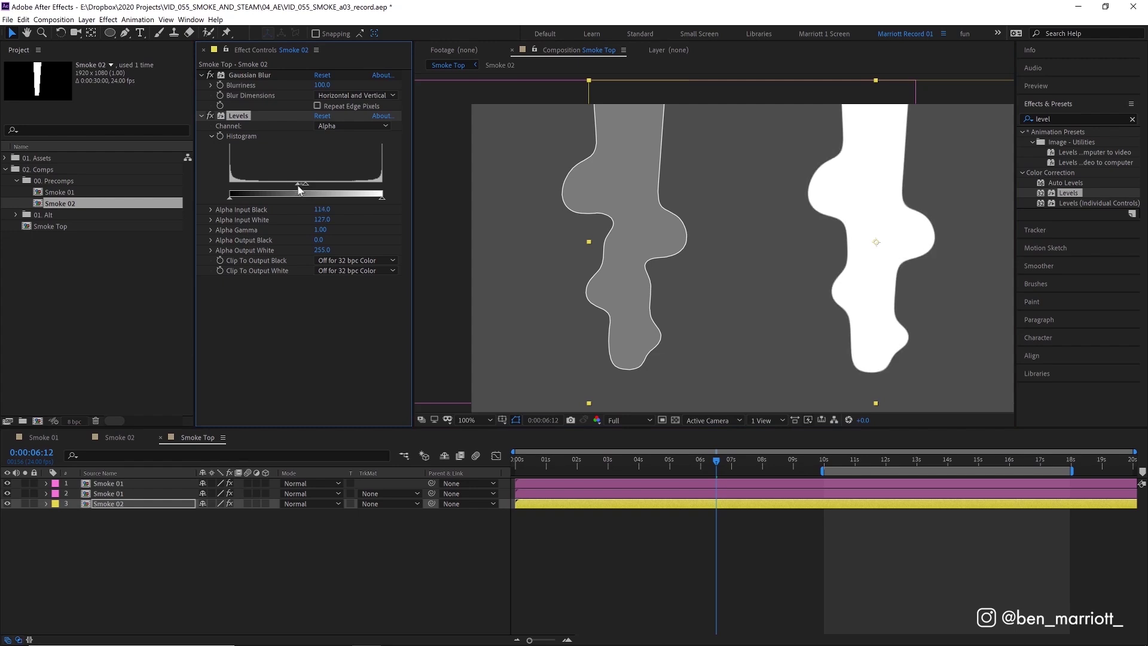
{"action": "scroll", "coordinate": [863, 232], "scroll_direction": "up", "scroll_amount": 4}
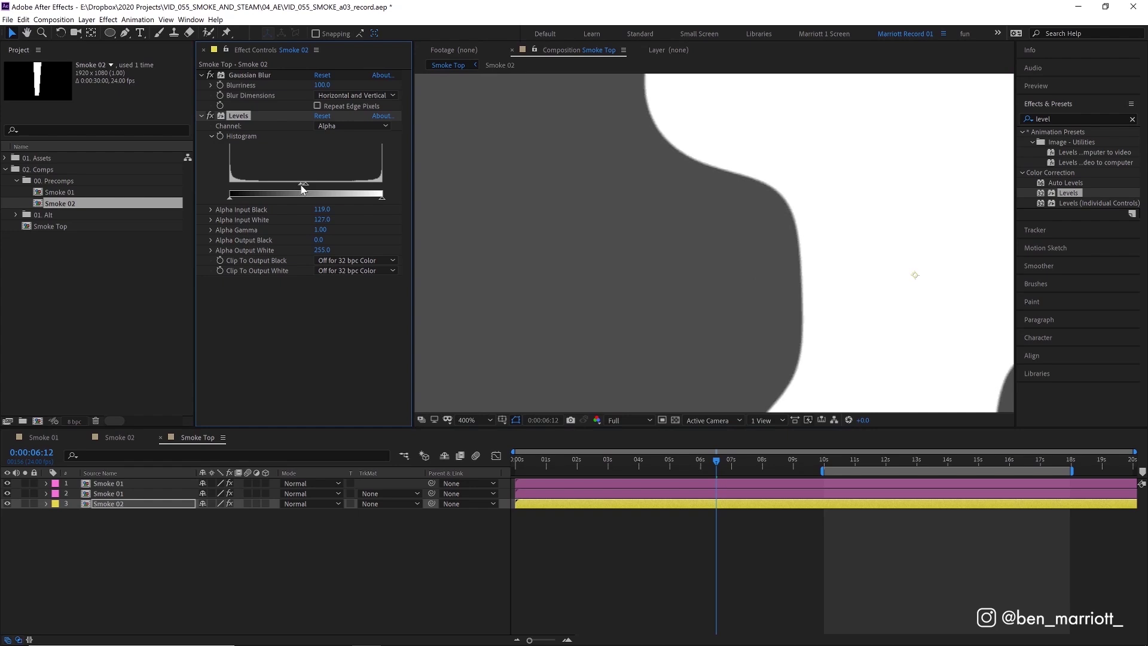
{"action": "left_click_drag", "start_coordinate": [297, 190], "coordinate": [299, 188]}
{"action": "scroll", "coordinate": [649, 195], "scroll_direction": "down", "scroll_amount": 4}
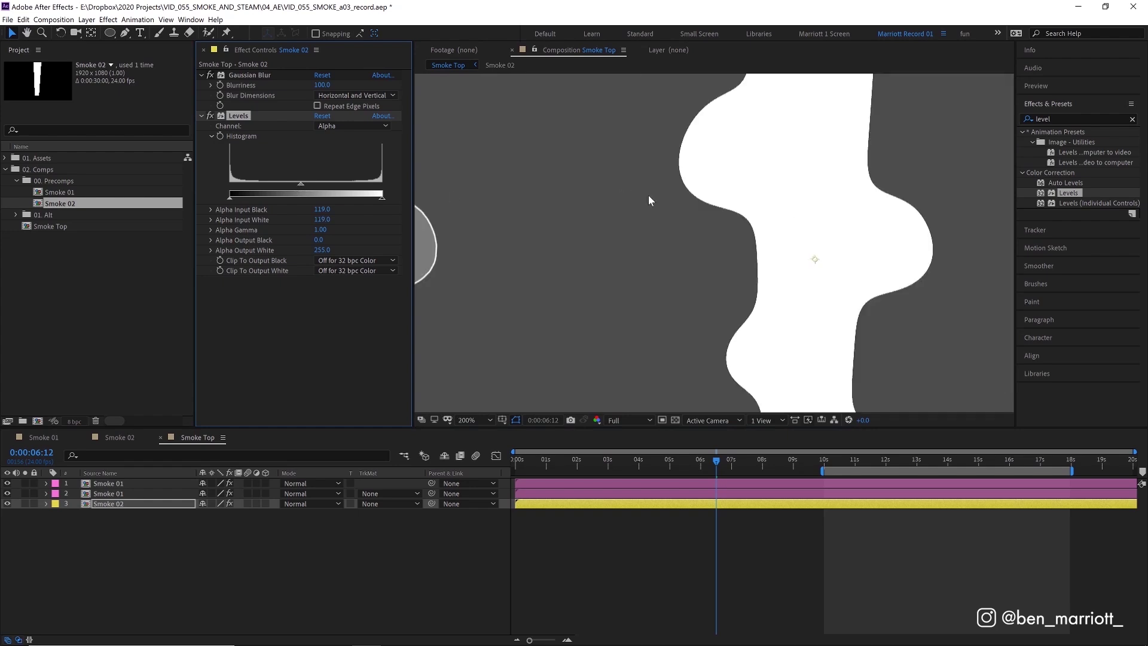
{"action": "scroll", "coordinate": [766, 195], "scroll_direction": "up", "scroll_amount": 4}
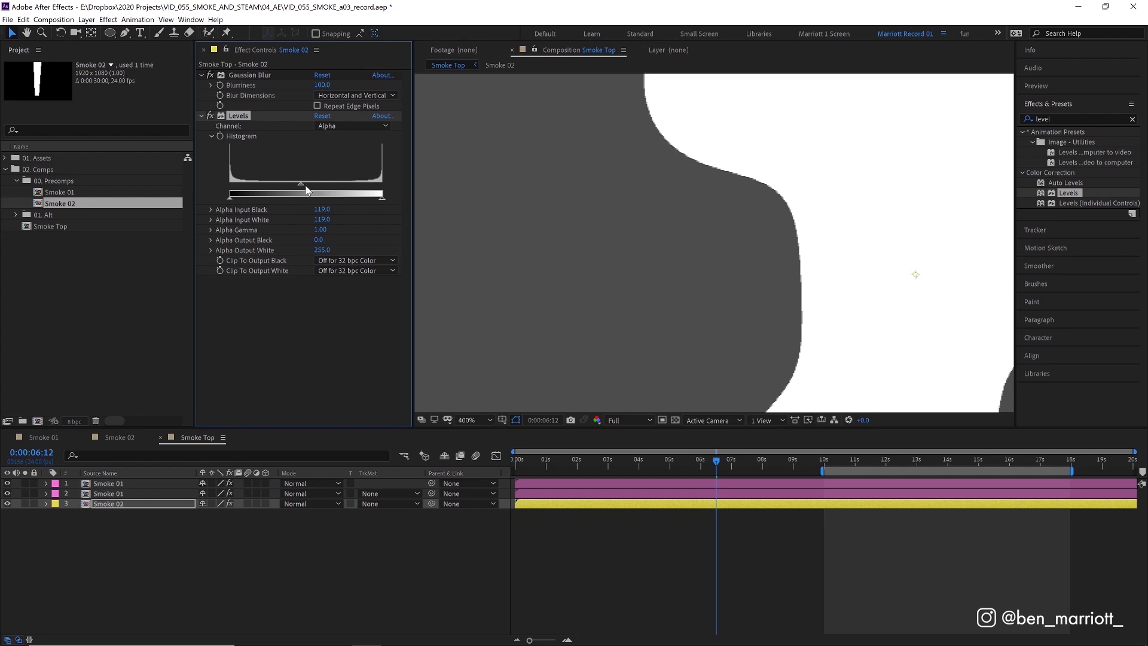
{"action": "left_click_drag", "start_coordinate": [300, 183], "coordinate": [300, 184]}
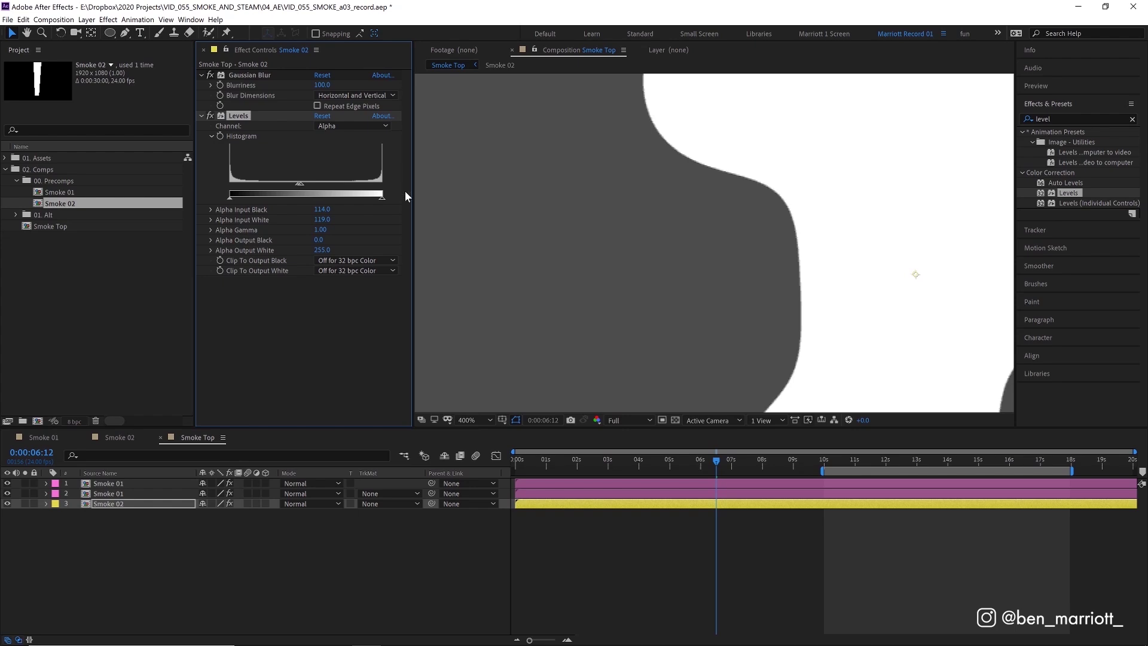
{"action": "scroll", "coordinate": [720, 172], "scroll_direction": "down", "scroll_amount": 4}
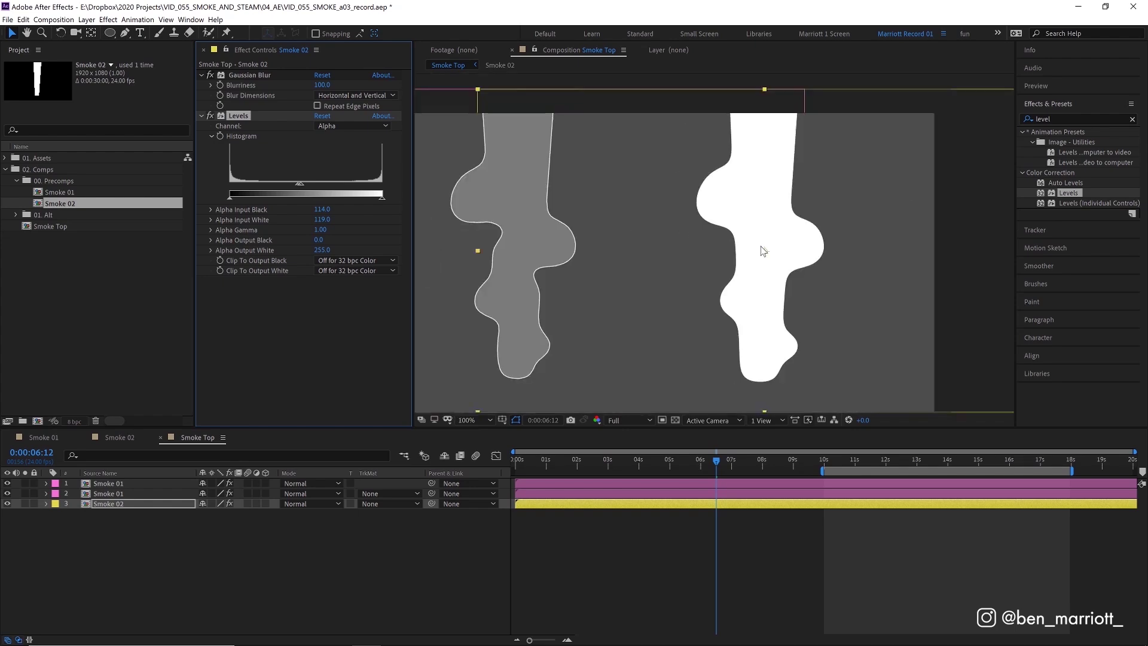
Try Gaussian Blur Blurriness at 50 and 250, then set it back to 100.
{"action": "key", "text": "Up"}
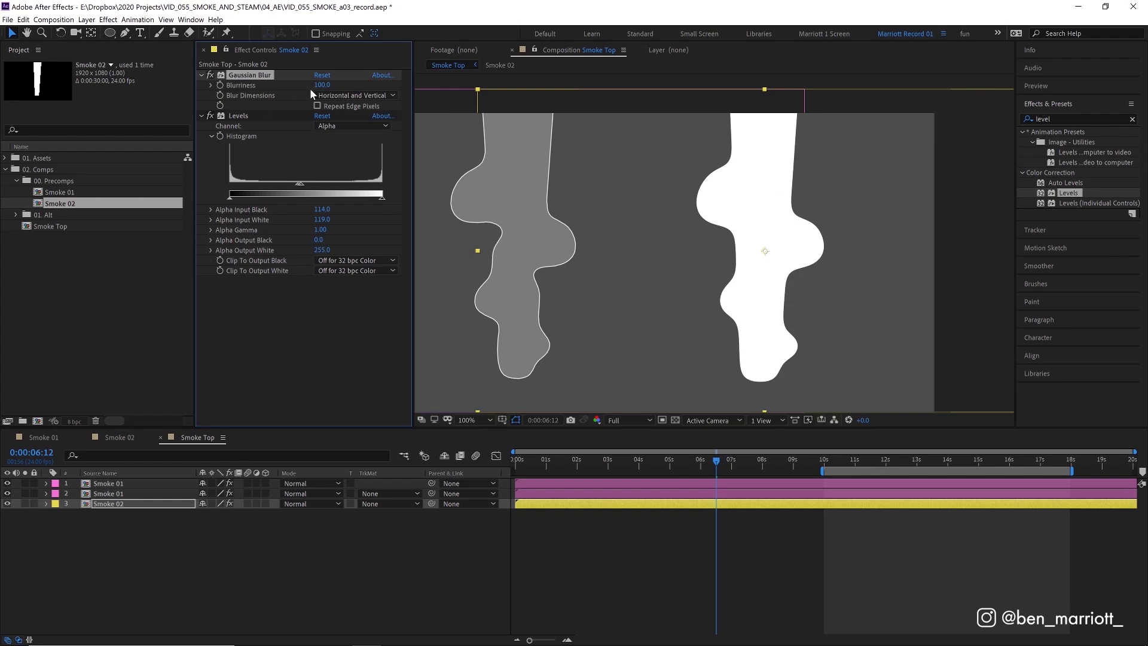
{"action": "left_click", "coordinate": [322, 85]}
{"action": "type", "text": "50"}
{"action": "key", "text": "Return"}
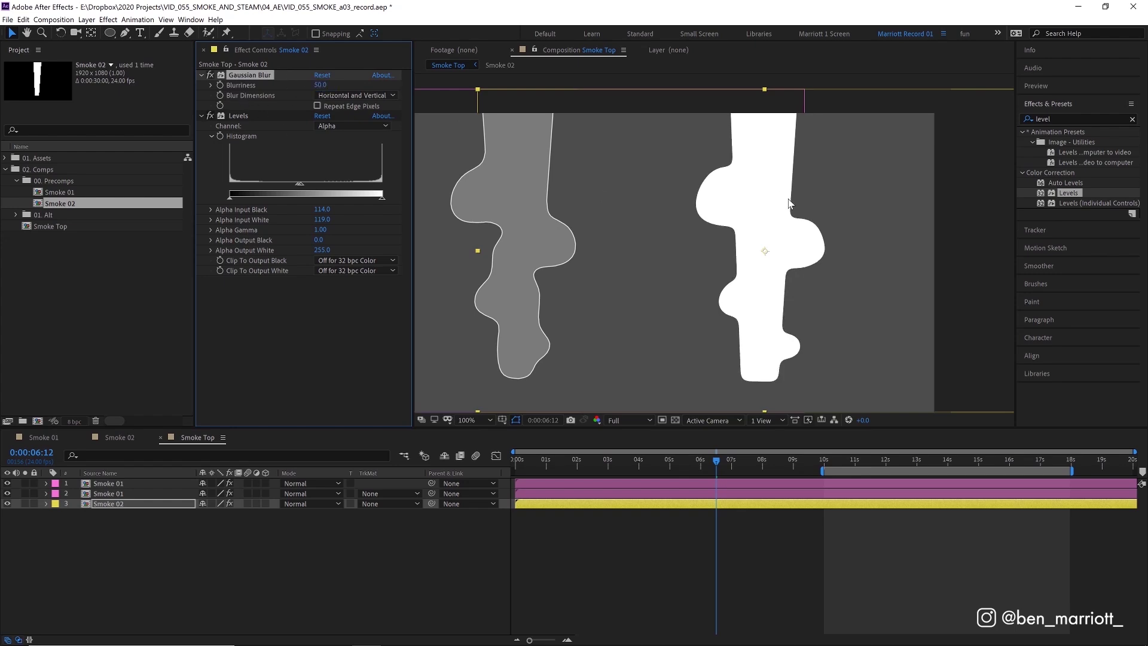
{"action": "left_click", "coordinate": [321, 85]}
{"action": "type", "text": "250"}
{"action": "key", "text": "Return"}
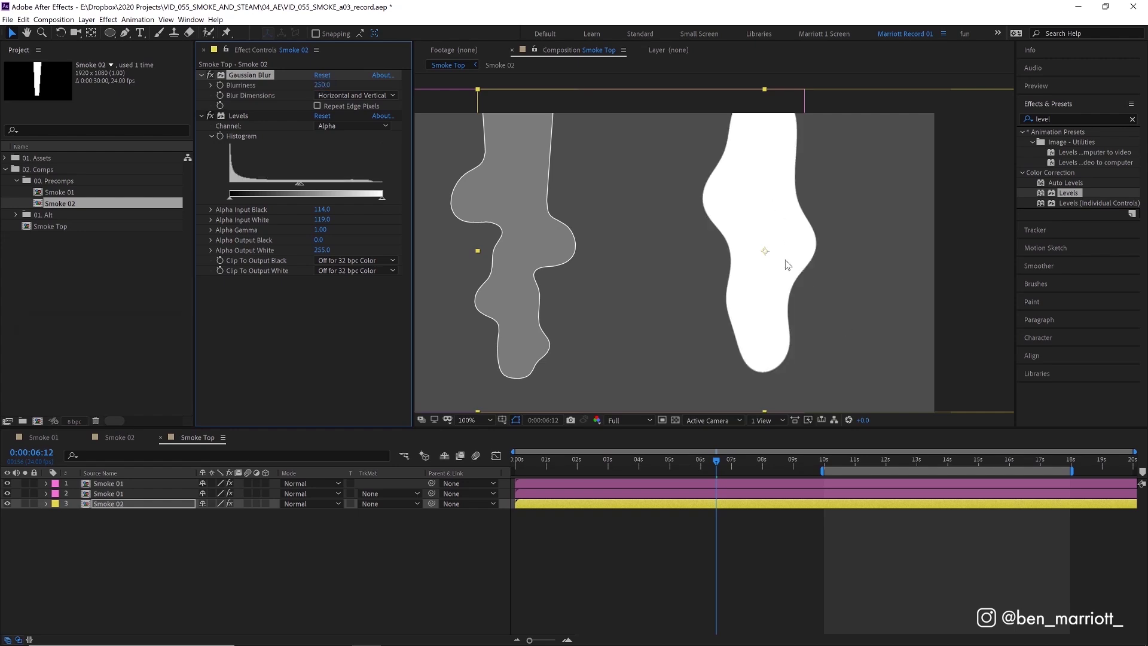
{"action": "left_click", "coordinate": [322, 85]}
{"action": "type", "text": "100"}
{"action": "key", "text": "Return"}
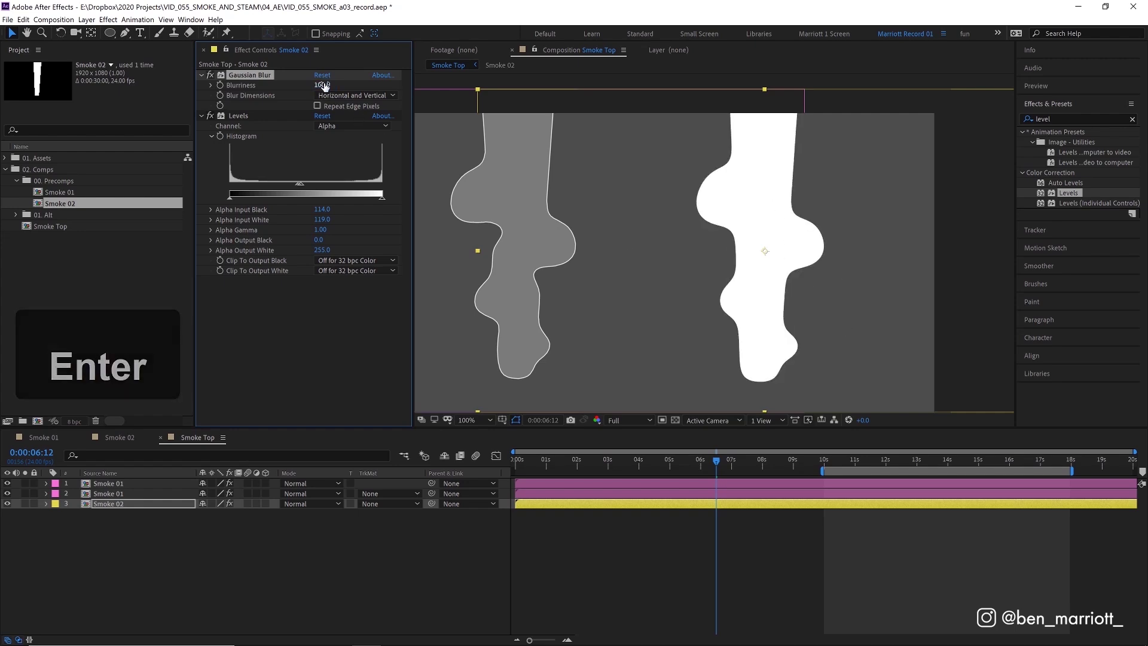
{"action": "key", "text": "ctrl+a"}
{"action": "scroll", "coordinate": [633, 281], "scroll_direction": "down", "scroll_amount": 2}
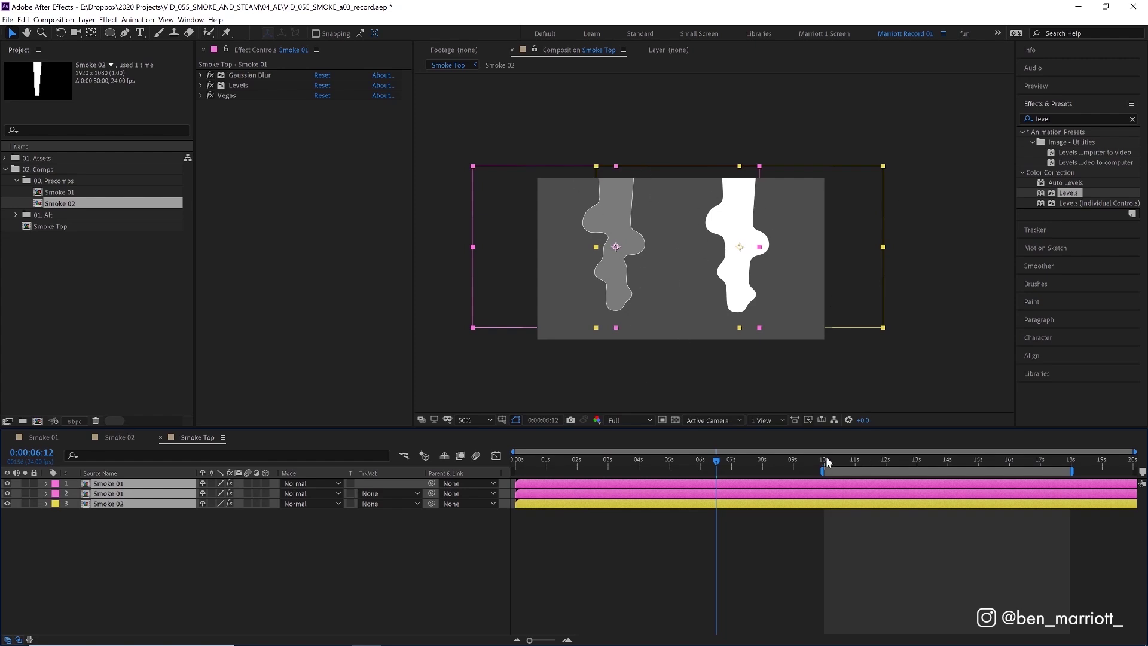
{"action": "key", "text": "z"}
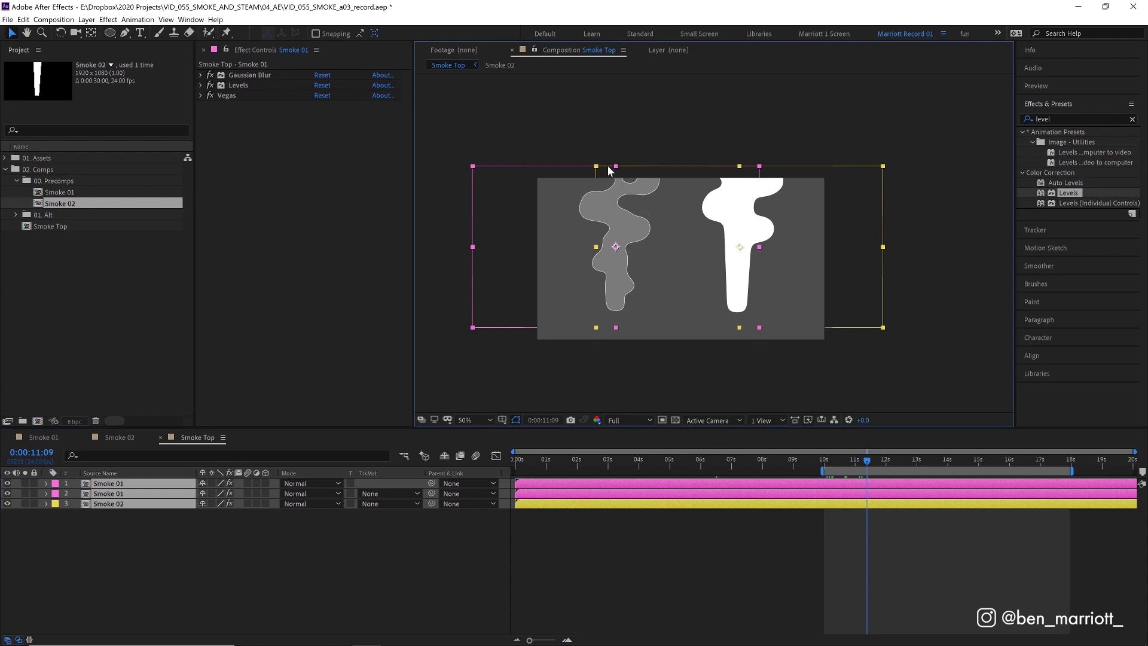
{"action": "key", "text": "shift+z"}
{"action": "key", "text": "space"}
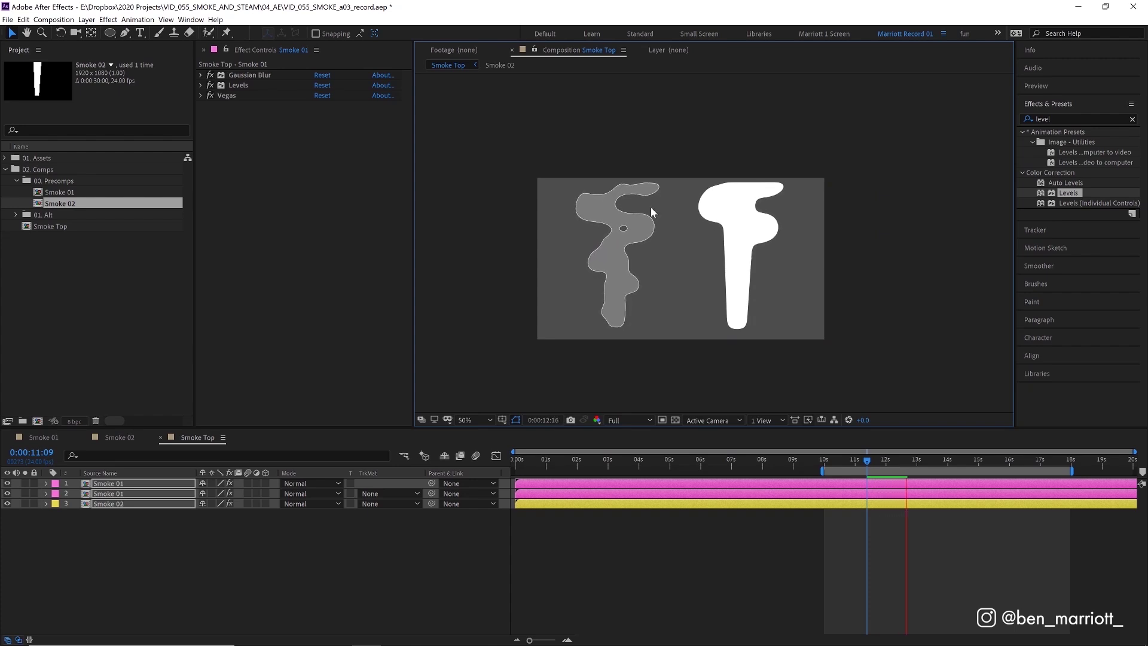
{"action": "key", "text": "space"}
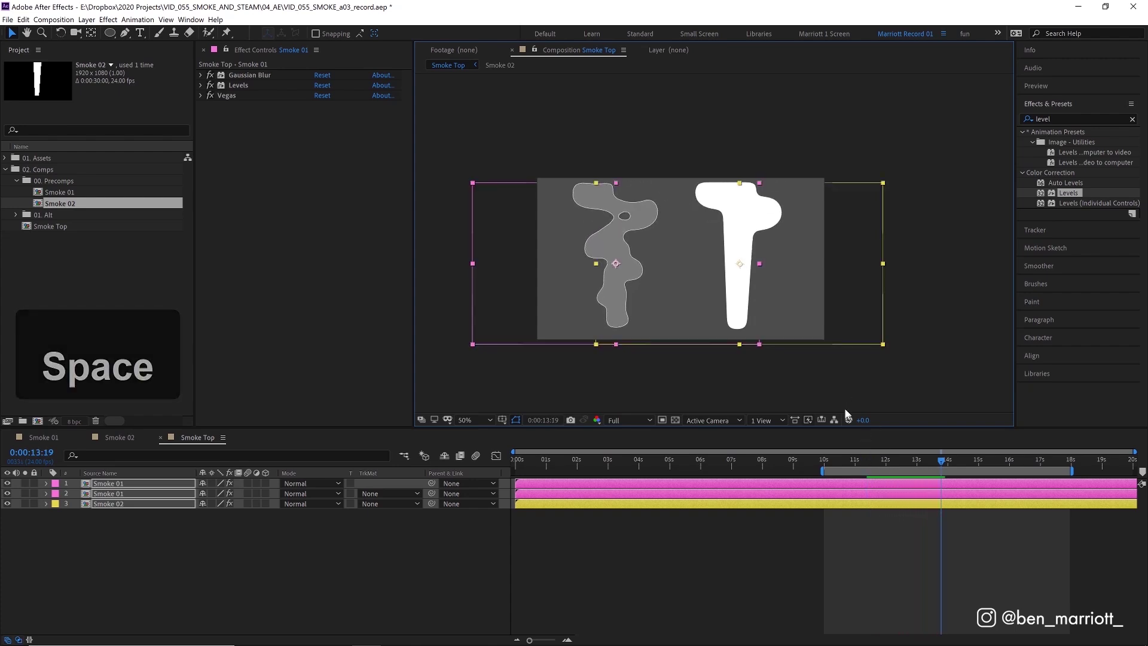
{"action": "key", "text": "z"}
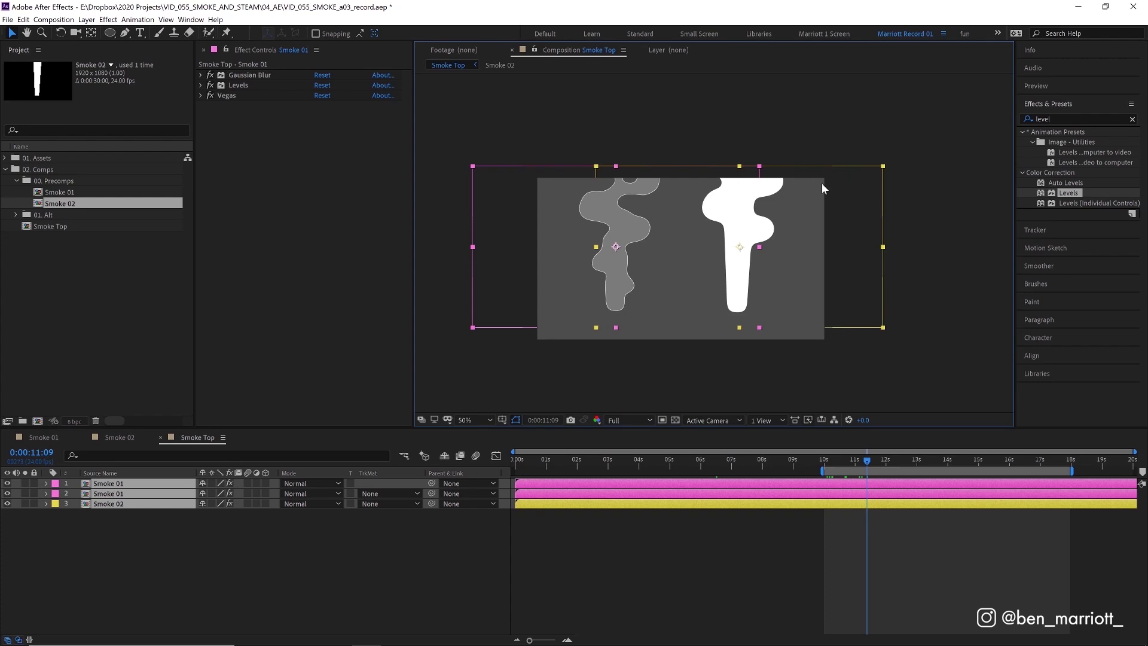
{"action": "key", "text": "period"}
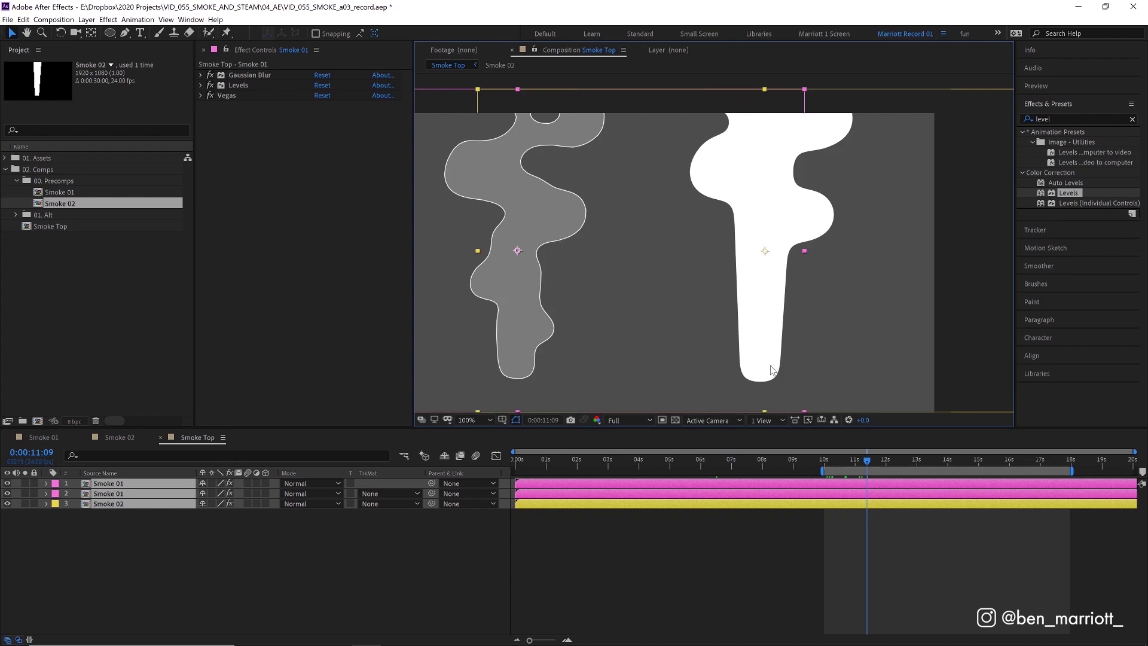
Select Smoke 02 and preview the smoke animation, stopping at 0:00:10:16.
{"action": "left_click", "coordinate": [523, 113]}
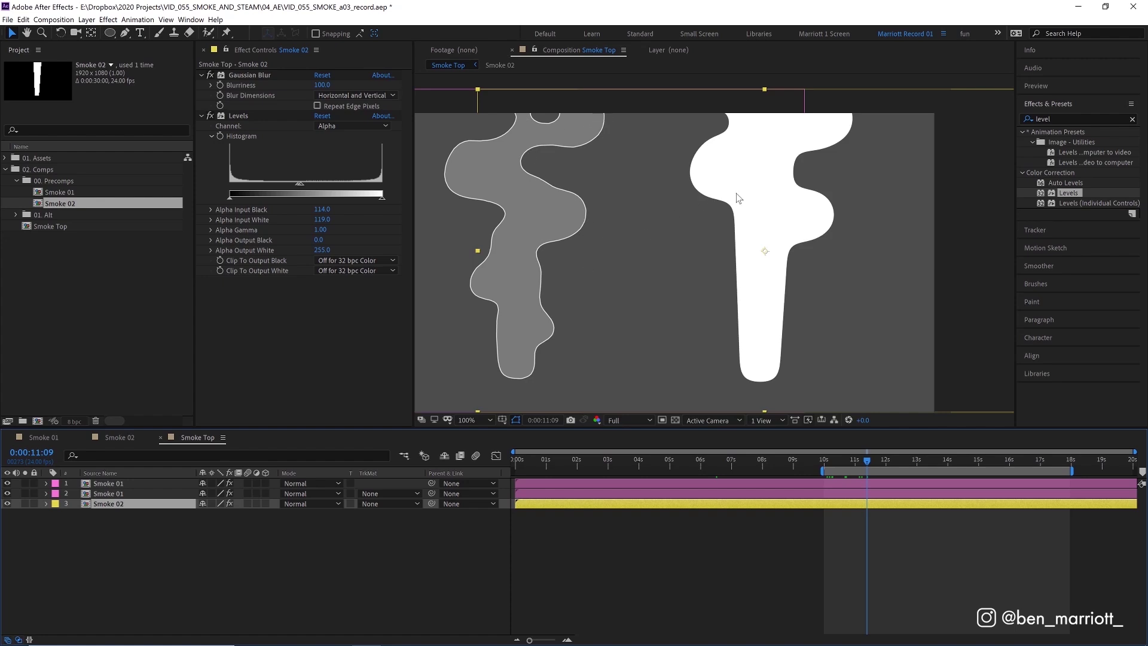
{"action": "key", "text": "space"}
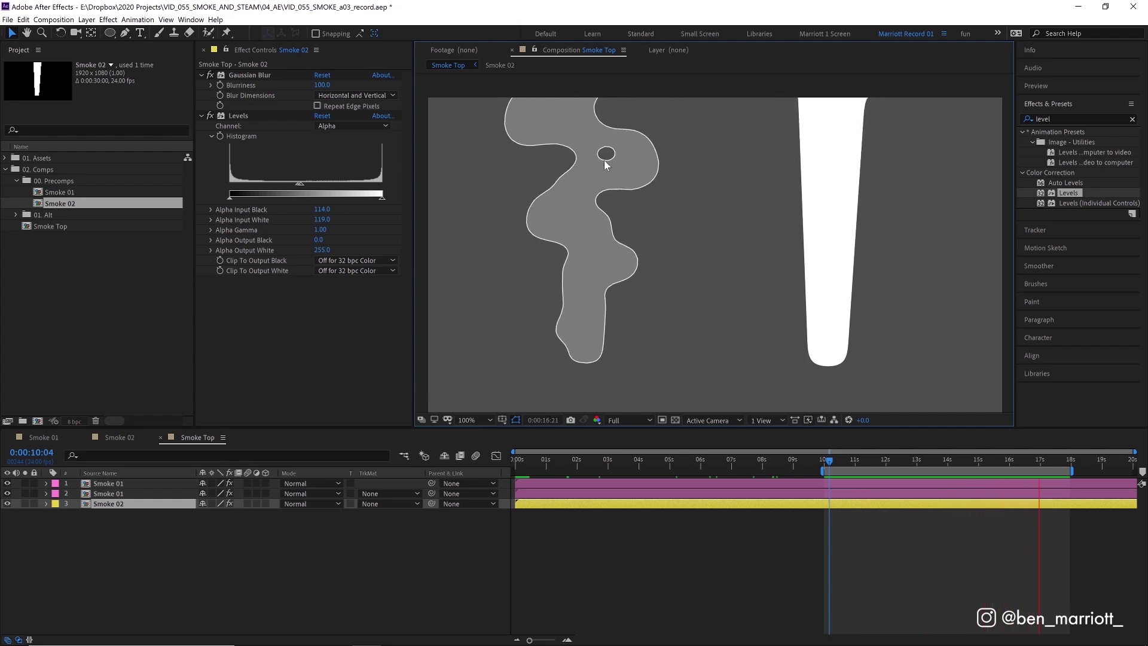
{"action": "left_click", "coordinate": [845, 462]}
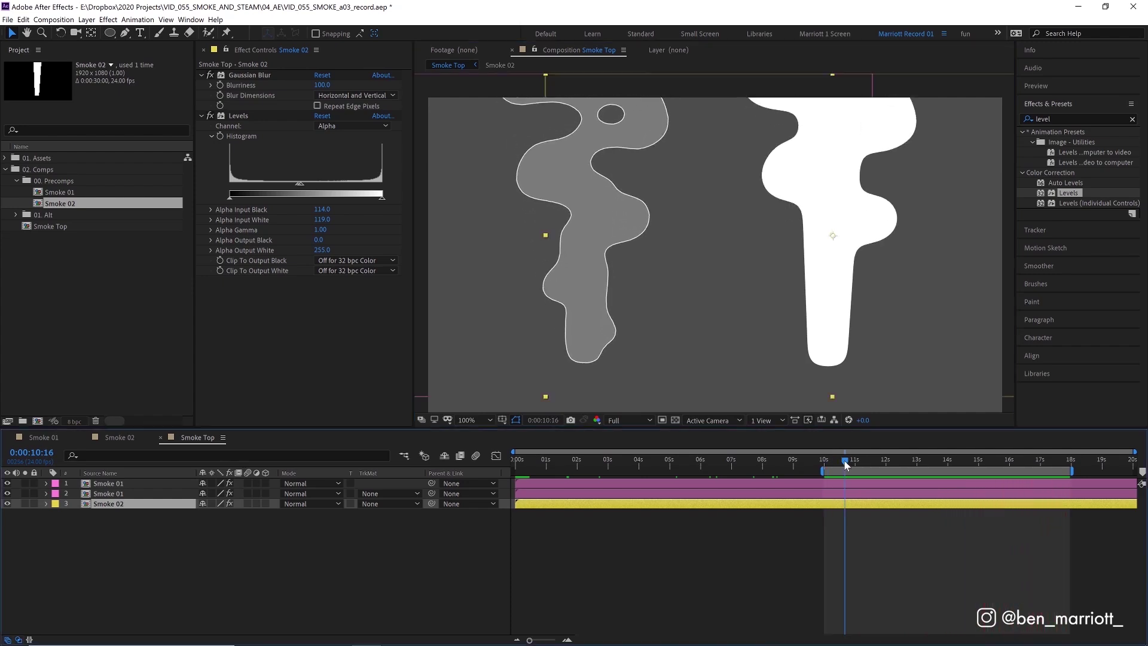
Inside the Smoke 02 precomp, draw an oval shape over the plume with the Pen tool.
{"action": "double_click", "coordinate": [838, 503]}
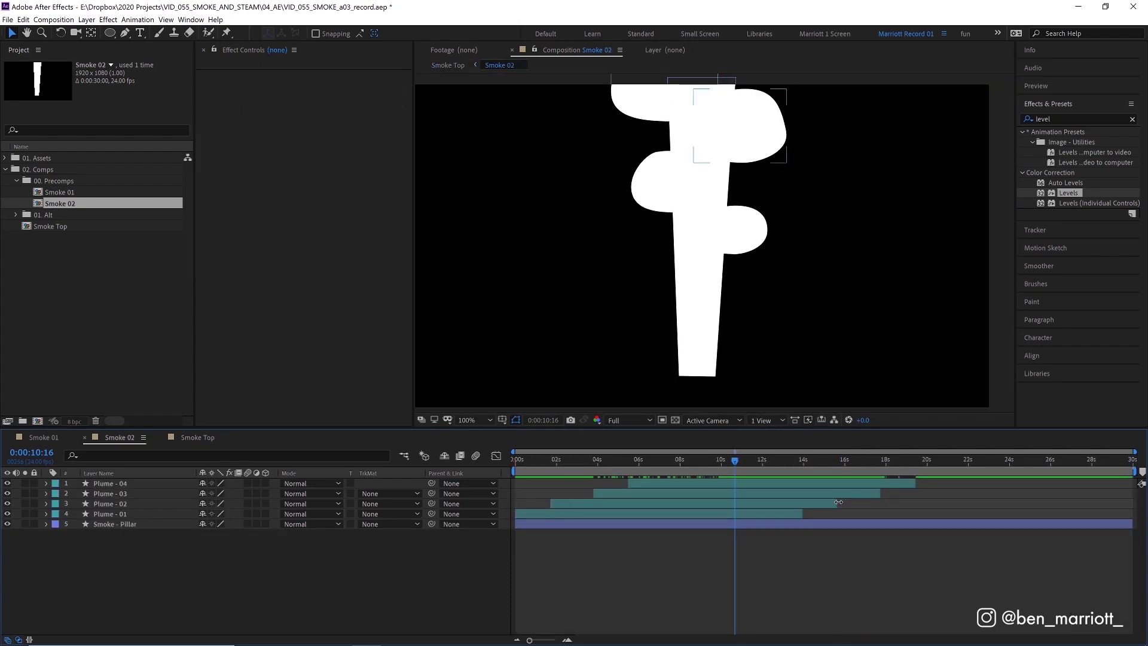
{"action": "key", "text": "g"}
{"action": "left_click", "coordinate": [662, 177]}
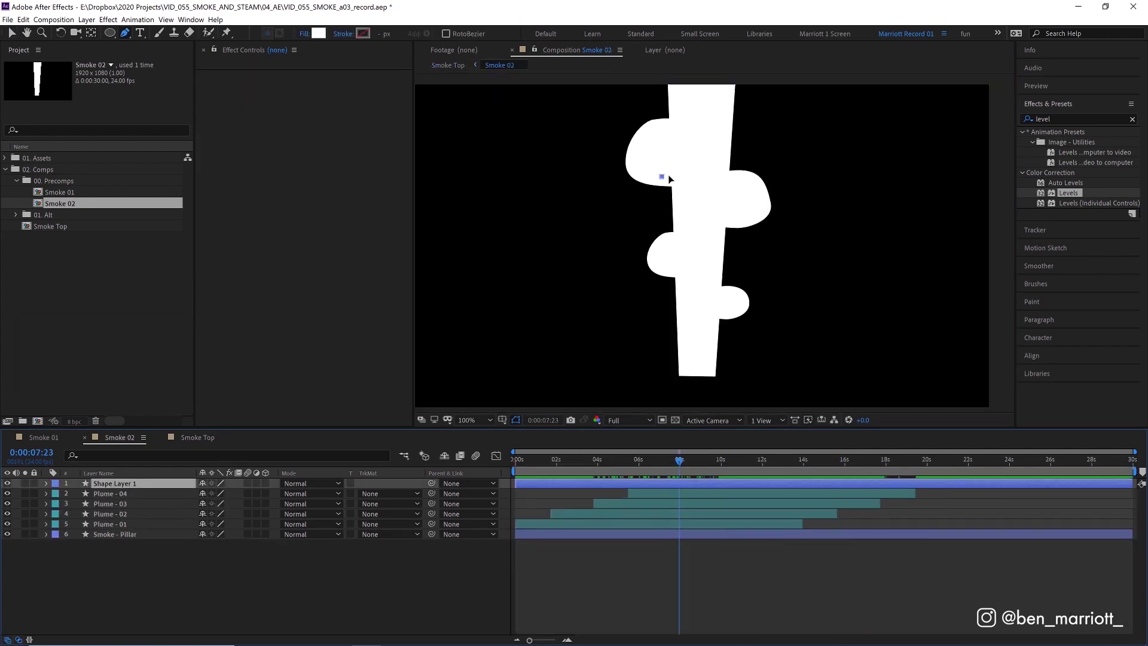
{"action": "left_click_drag", "start_coordinate": [670, 178], "coordinate": [681, 175]}
{"action": "left_click", "coordinate": [705, 184]}
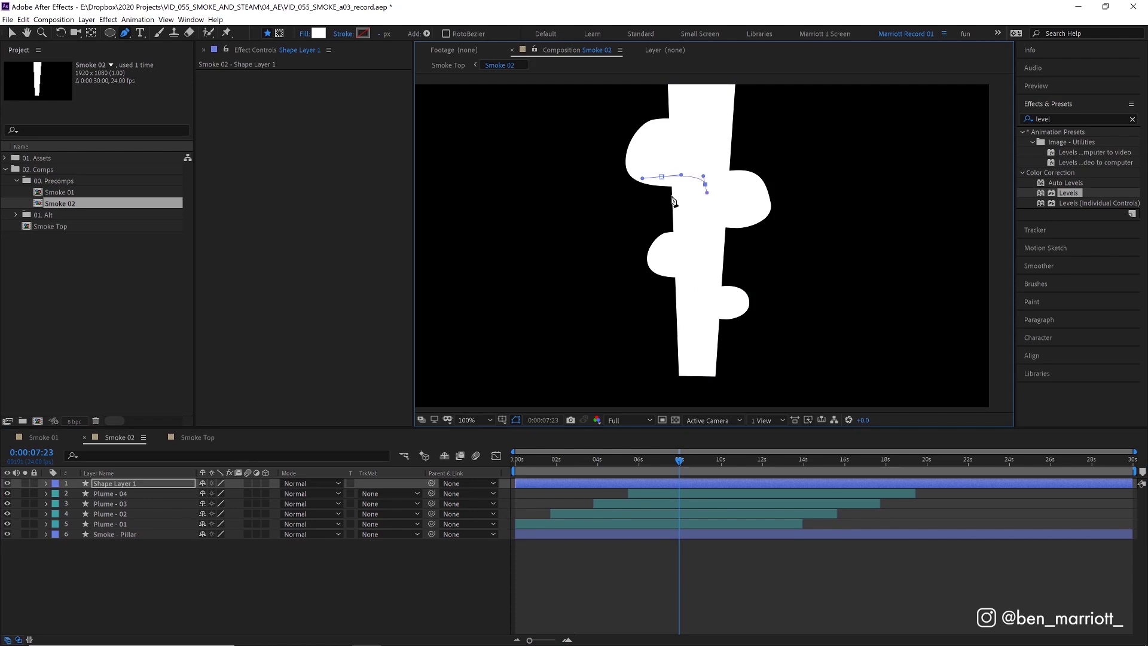
{"action": "left_click", "coordinate": [667, 197]}
{"action": "left_click_drag", "start_coordinate": [623, 188], "coordinate": [623, 177]}
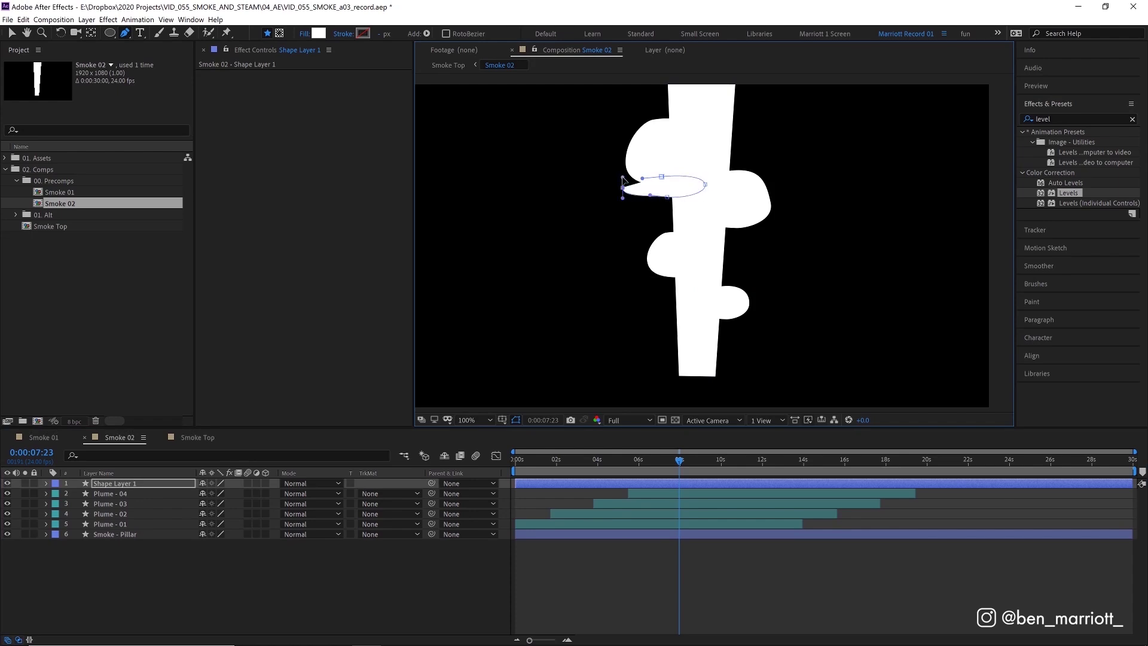
{"action": "left_click", "coordinate": [662, 177]}
{"action": "left_click_drag", "start_coordinate": [705, 186], "coordinate": [707, 196]}
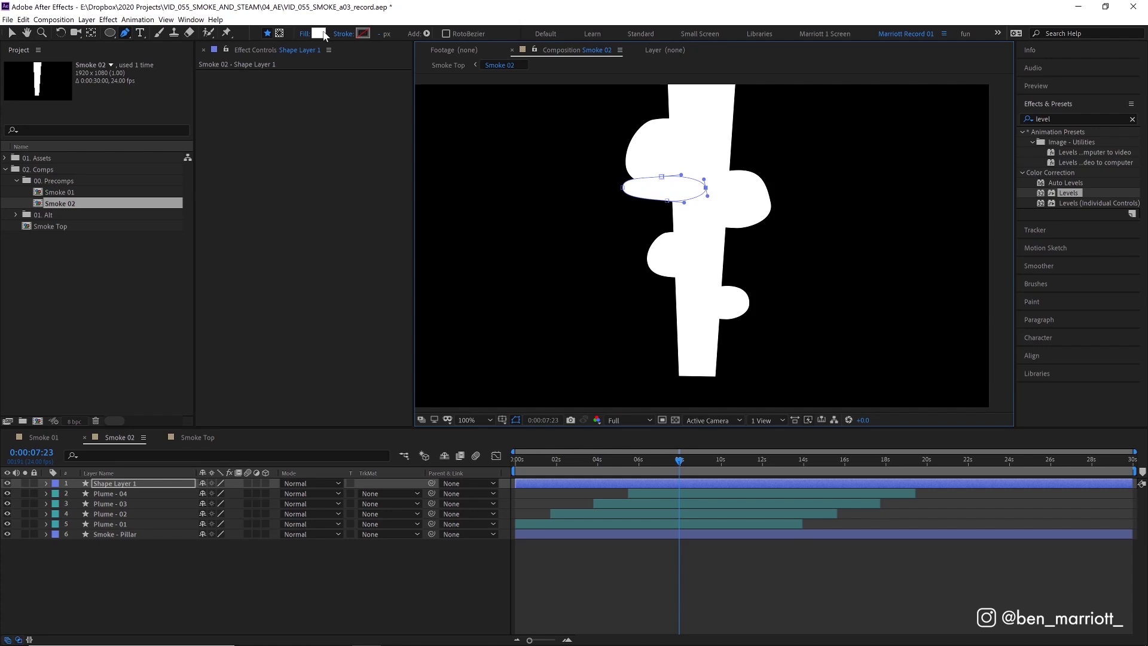
Give the oval a light pink fill and name its layer 'Hole - 01'.
{"action": "left_click", "coordinate": [320, 34]}
{"action": "left_click", "coordinate": [324, 368]}
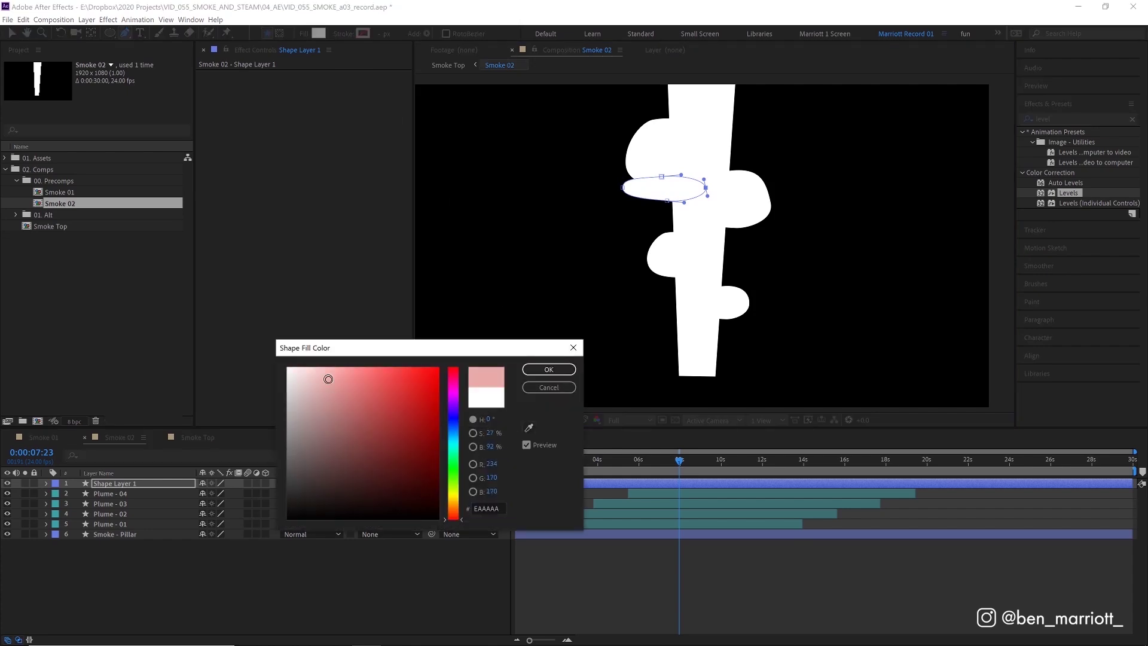
{"action": "left_click", "coordinate": [549, 369]}
{"action": "key", "text": "Return"}
{"action": "type", "text": "Hole"}
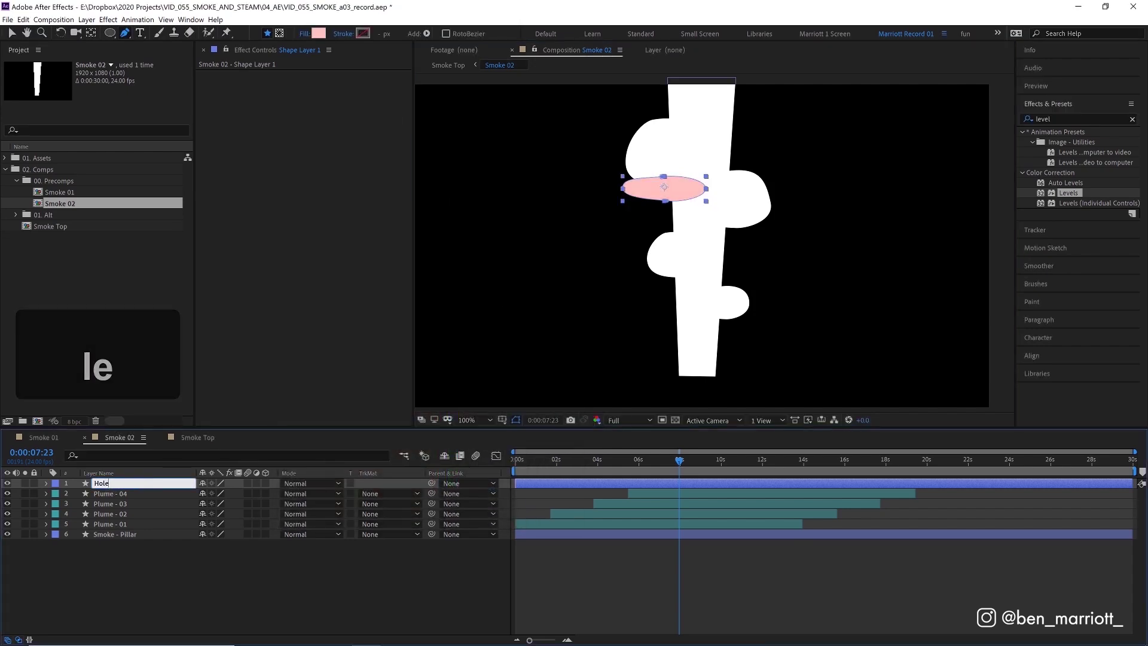
{"action": "type", "text": " - 01"}
{"action": "key", "text": "Return"}
Nudge the oval into place, parent it to Plume - 01, and scrub to confirm it follows.
{"action": "key", "text": "v"}
{"action": "mouse_move", "coordinate": [669, 180]}
{"action": "left_mouse_down"}
{"action": "mouse_move", "coordinate": [649, 179]}
{"action": "mouse_move", "coordinate": [680, 187]}
{"action": "left_mouse_up"}
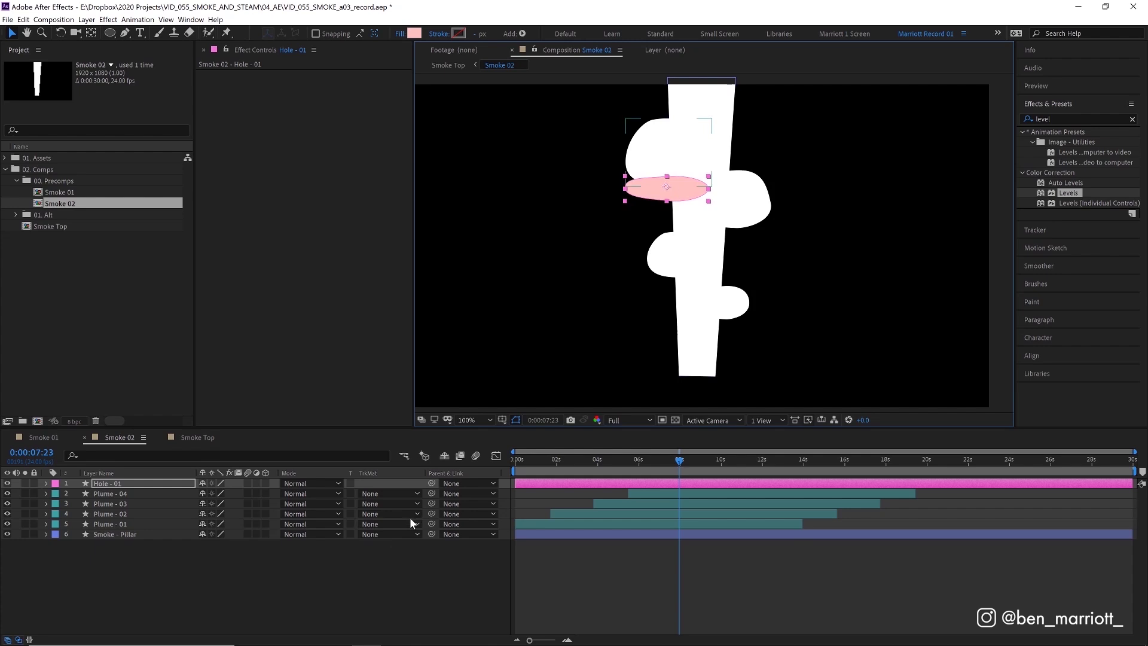
{"action": "left_click_drag", "start_coordinate": [431, 483], "coordinate": [149, 525]}
{"action": "left_click", "coordinate": [536, 462]}
{"action": "left_click_drag", "start_coordinate": [536, 461], "coordinate": [719, 469]}
{"action": "left_click", "coordinate": [619, 471]}
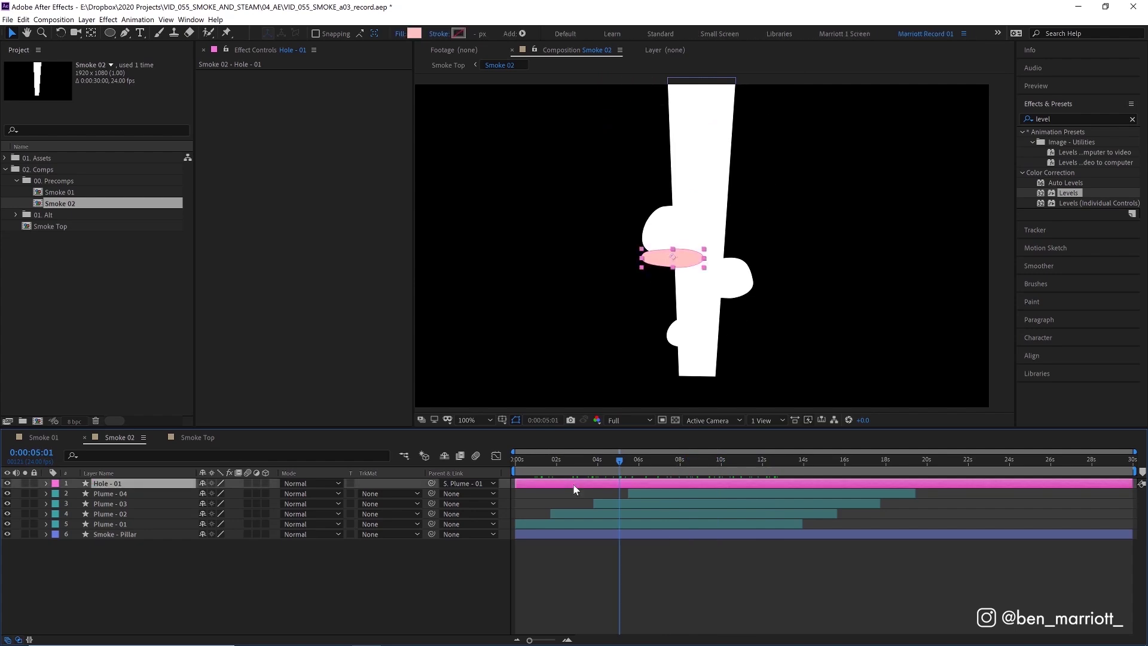
Set Hole - 01's mode to Silhouette Alpha and check the cut-out against the transparency grid.
{"action": "left_click", "coordinate": [324, 483]}
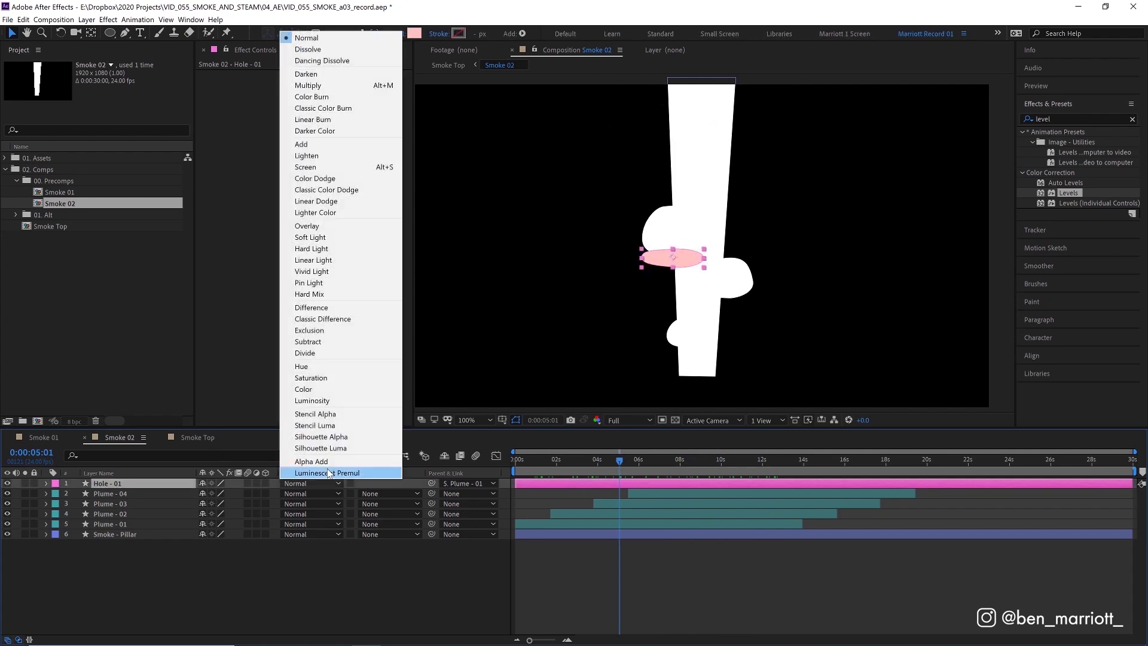
{"action": "left_click", "coordinate": [335, 439]}
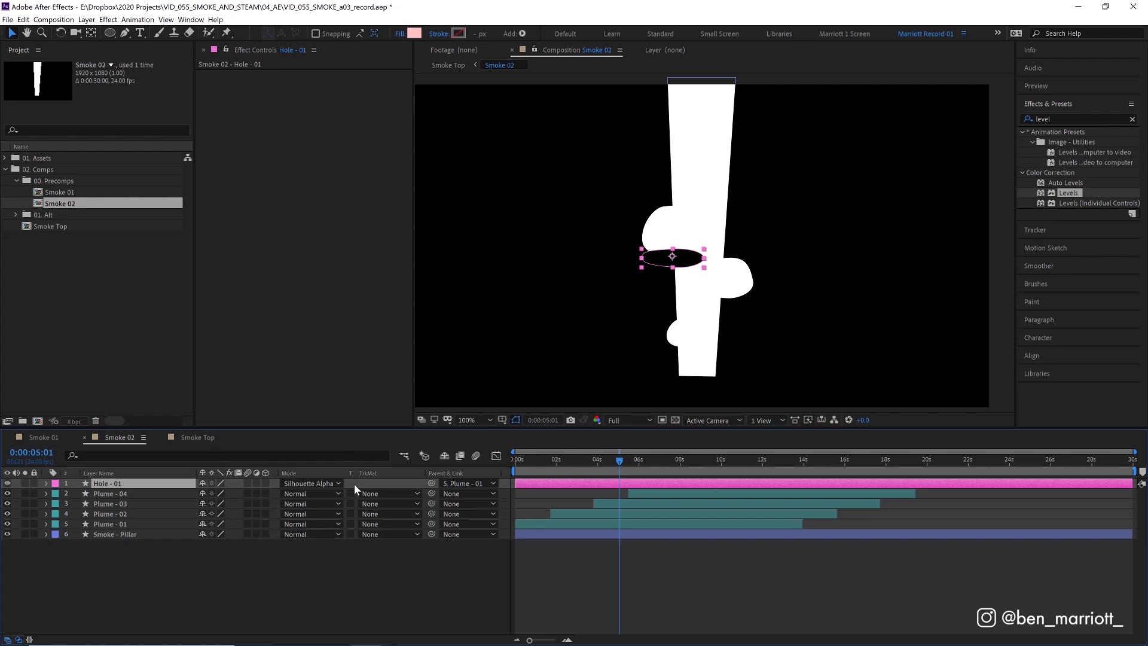
{"action": "left_click_drag", "start_coordinate": [554, 464], "coordinate": [671, 473]}
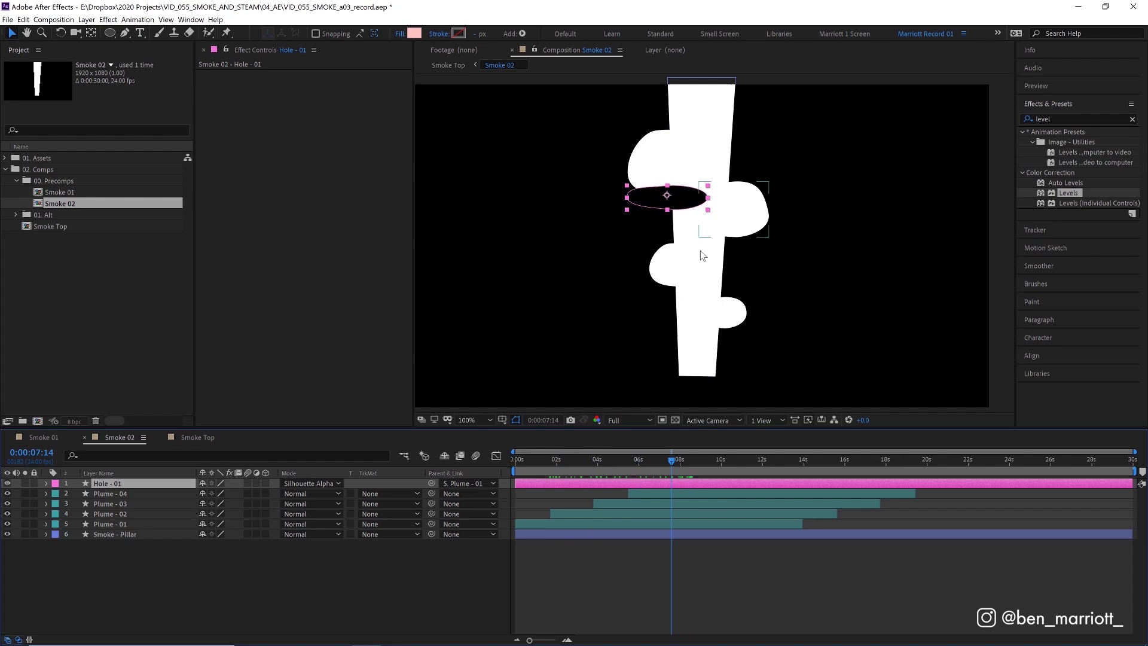
{"action": "left_click", "coordinate": [676, 419]}
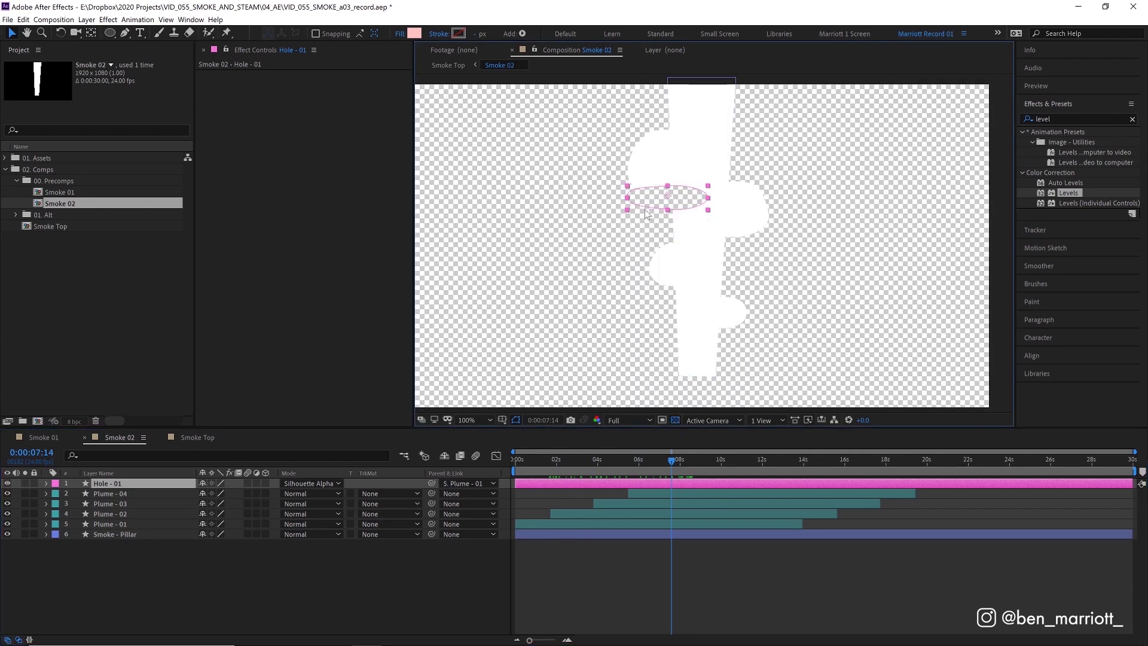
{"action": "left_click", "coordinate": [676, 420]}
{"action": "key", "text": "period"}
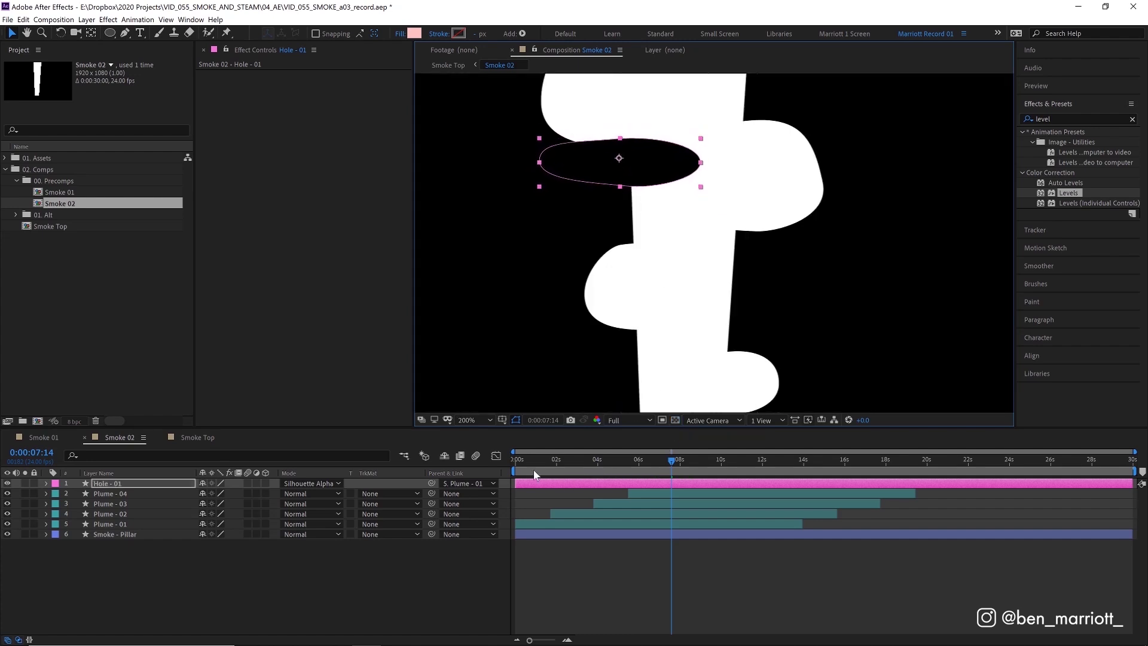
{"action": "mouse_move", "coordinate": [526, 472]}
{"action": "left_mouse_down"}
{"action": "mouse_move", "coordinate": [758, 471]}
{"action": "mouse_move", "coordinate": [534, 484]}
{"action": "left_mouse_up"}
Keyframe Hole - 01's Scale at 50% on the first frame.
{"action": "key", "text": "s"}
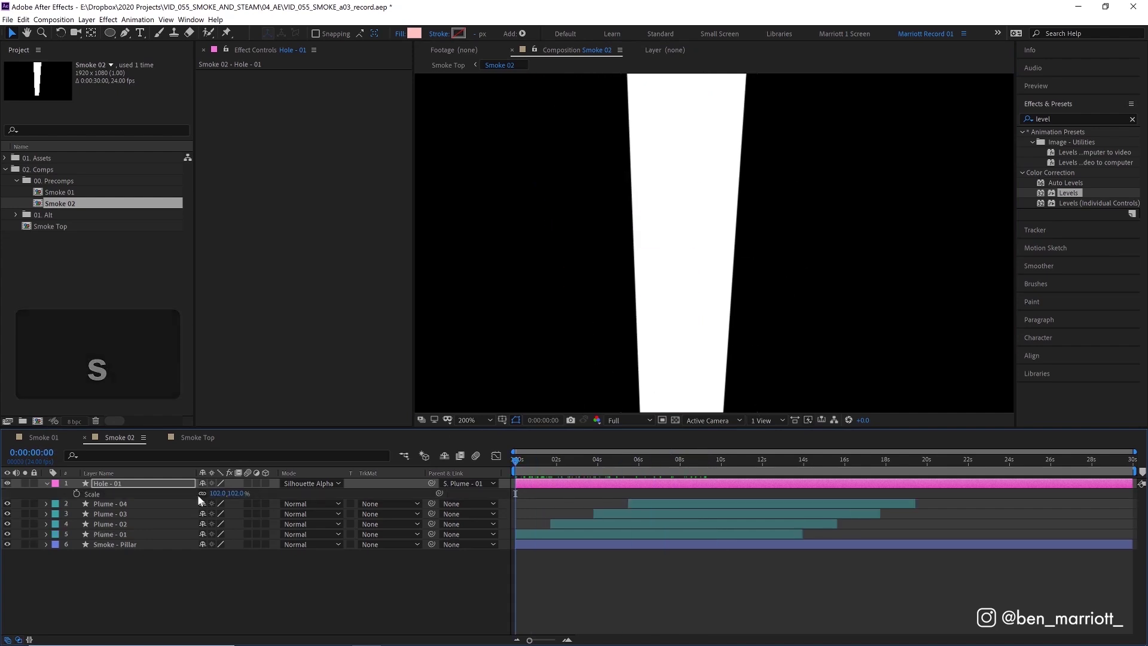
{"action": "key", "text": "Home"}
{"action": "key", "text": "comma"}
{"action": "left_click", "coordinate": [218, 494]}
{"action": "type", "text": "50"}
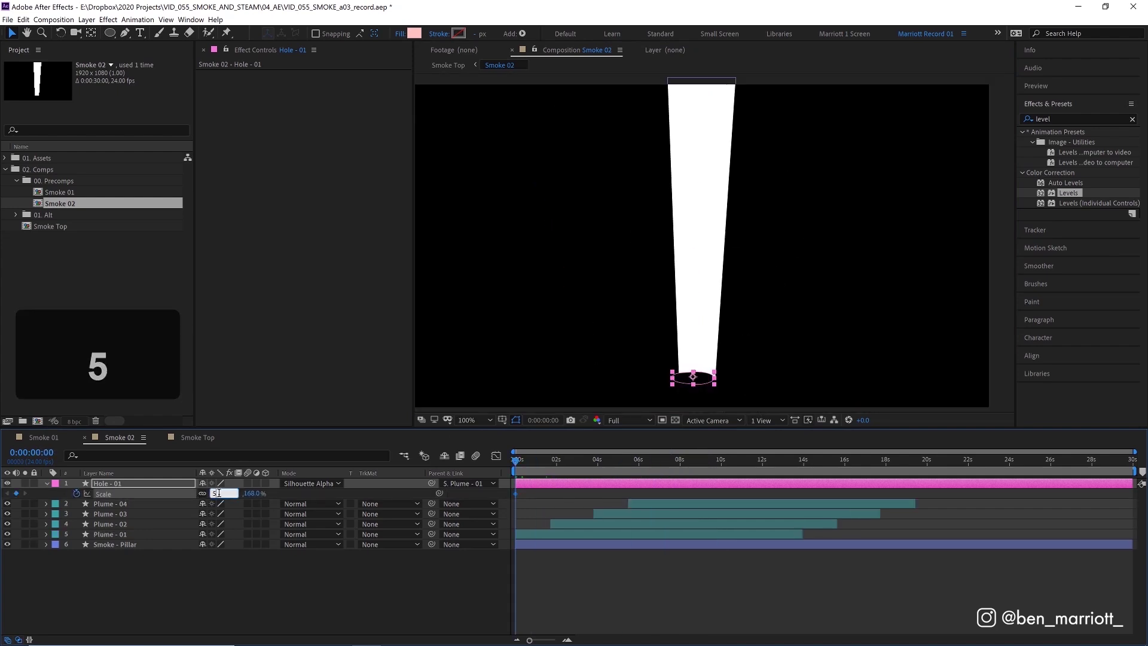
{"action": "key", "text": "Return"}
Set Hole - 01's Scale to 115% at 13:23 and pull the mask's bottom point down.
{"action": "key", "text": "k"}
{"action": "left_click", "coordinate": [217, 494]}
{"action": "type", "text": "115"}
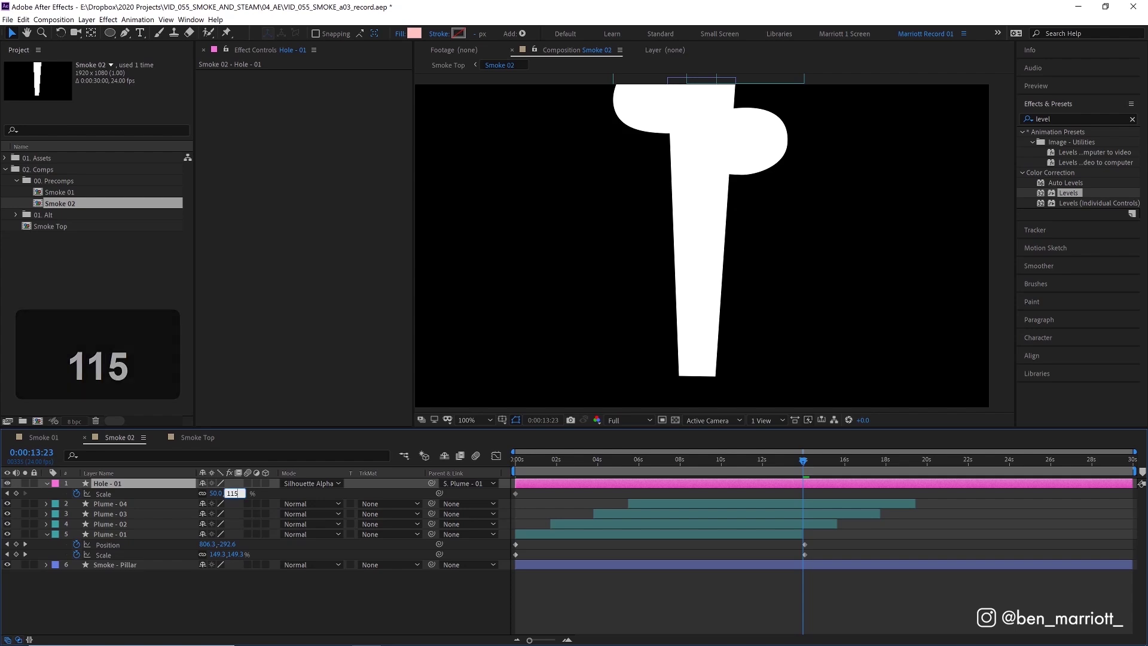
{"action": "key", "text": "Return"}
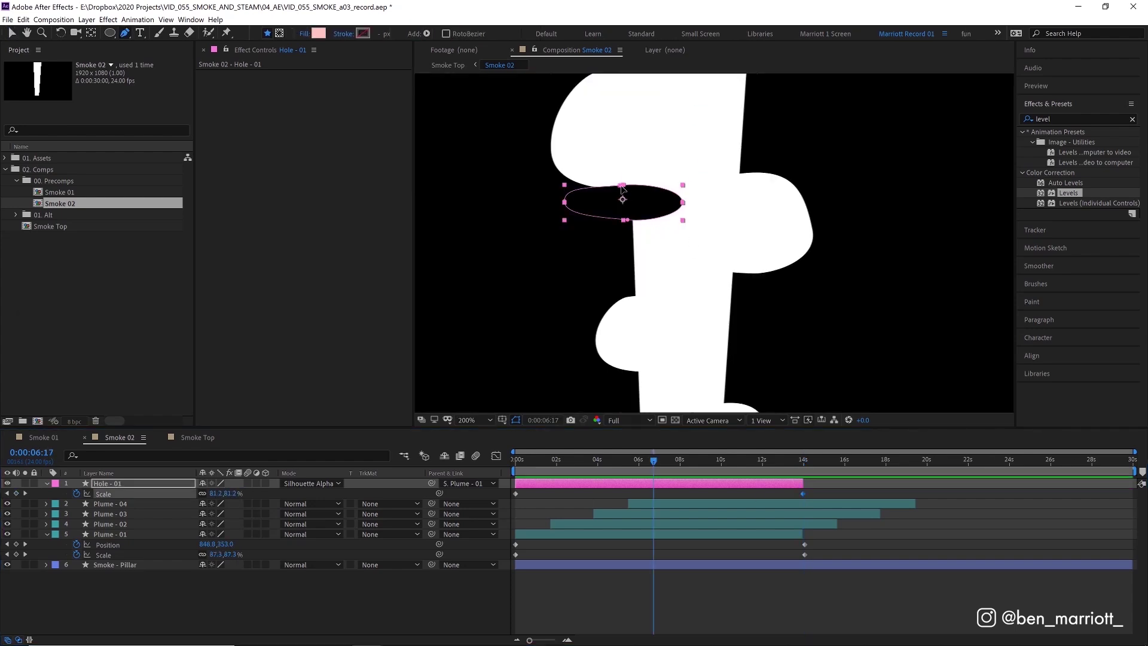
{"action": "left_click_drag", "start_coordinate": [627, 219], "coordinate": [628, 229]}
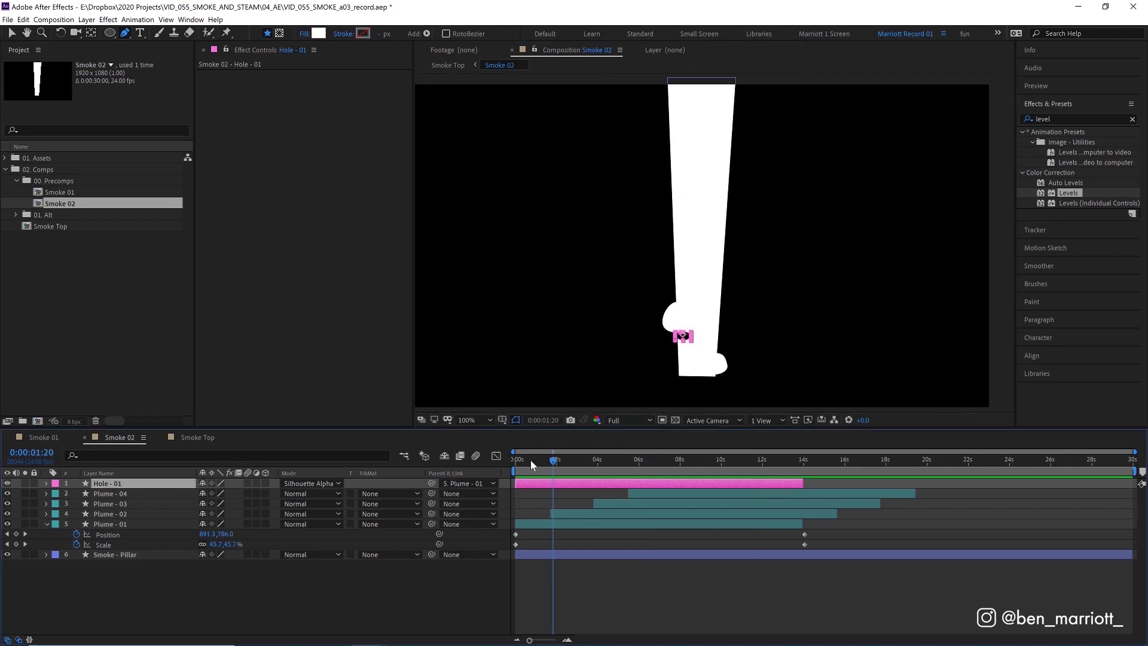
{"action": "key", "text": "F2"}
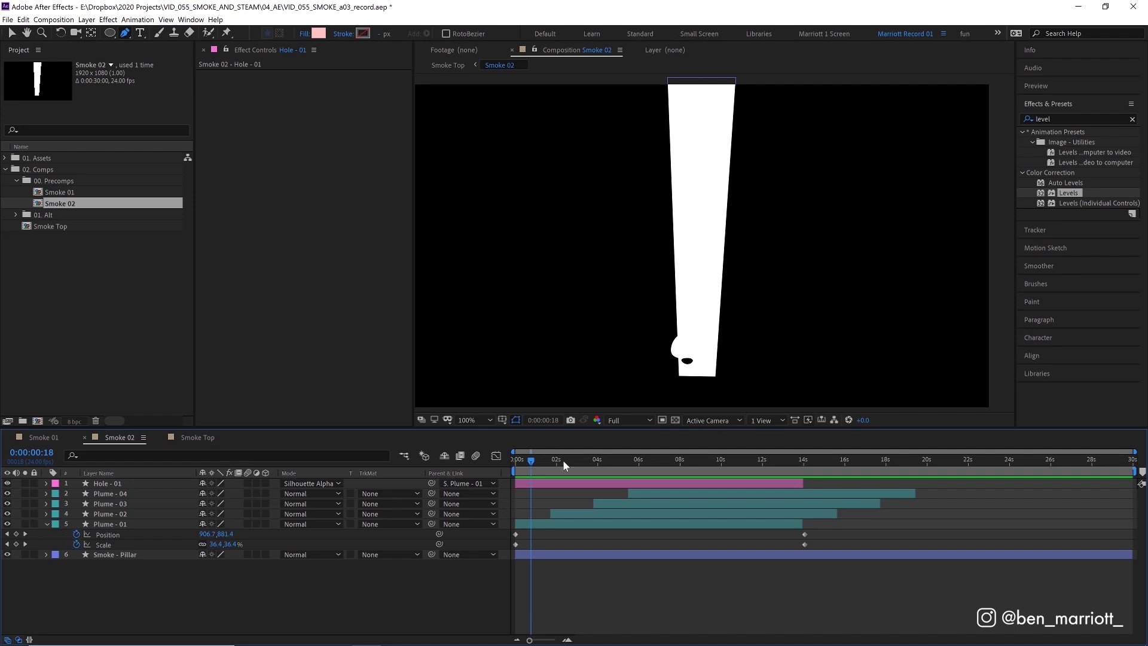
{"action": "left_click", "coordinate": [534, 485]}
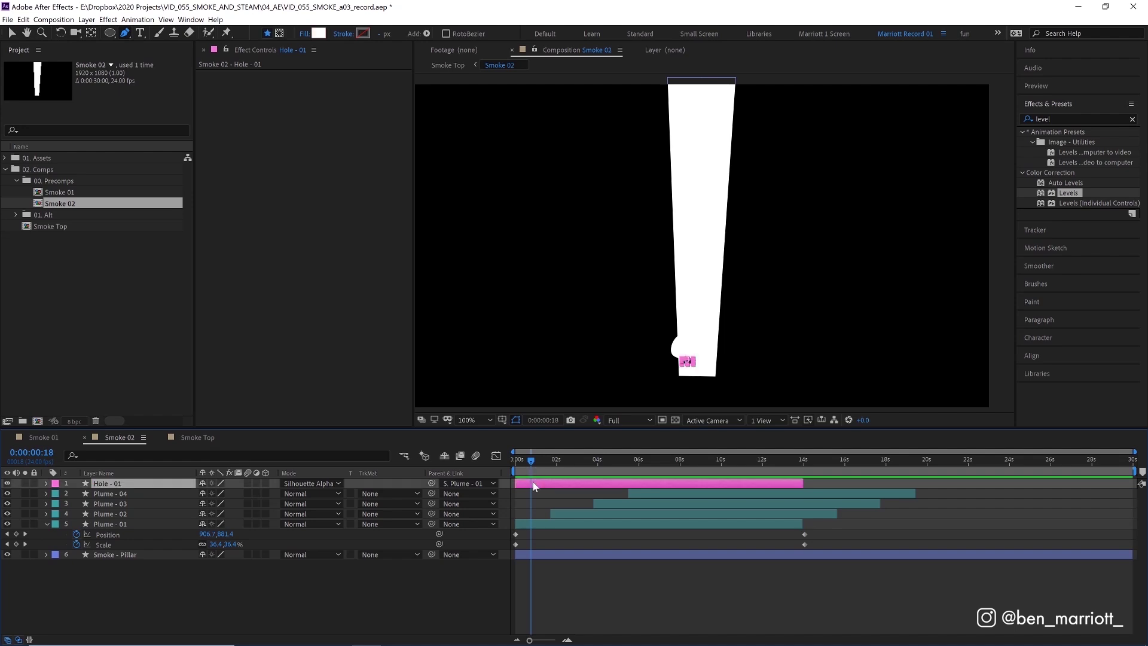
Duplicate Hole - 01 three times and parent Hole - 02 and 03 to Plume - 02 and 03.
{"action": "key", "text": "ctrl+d"}
{"action": "key", "text": "ctrl+d"}
{"action": "key", "text": "ctrl+d"}
{"action": "key", "text": "Home"}
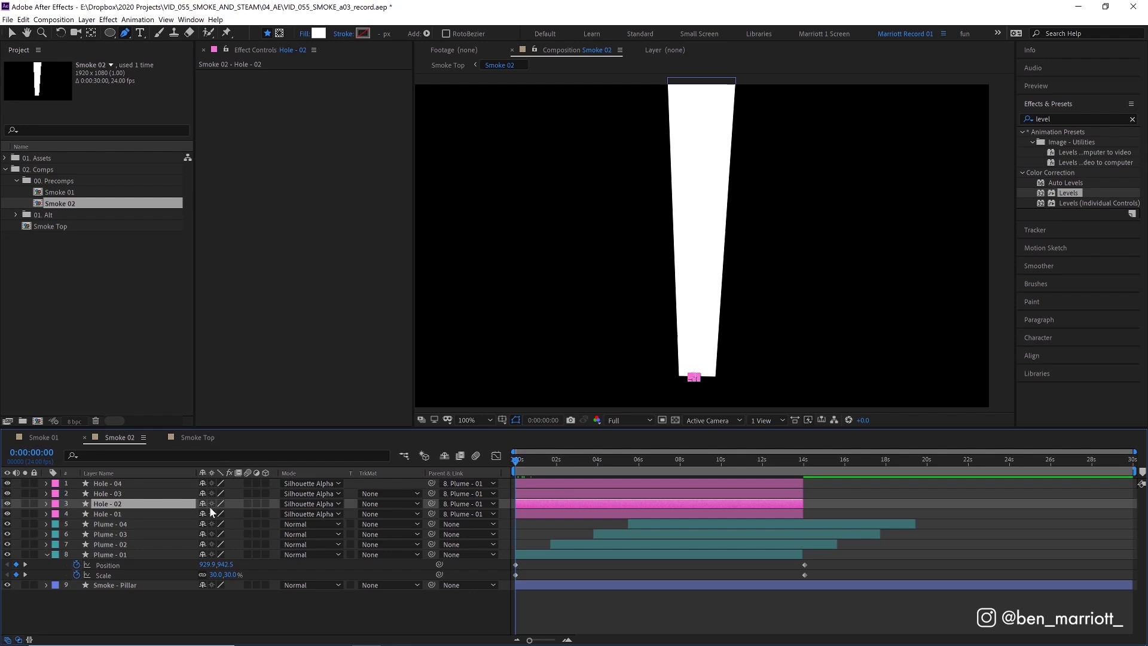
{"action": "left_click_drag", "start_coordinate": [434, 505], "coordinate": [152, 547]}
{"action": "left_click", "coordinate": [123, 494]}
{"action": "left_click_drag", "start_coordinate": [431, 493], "coordinate": [146, 535]}
Link Hole - 04 to Plume - 04 and slide each hole's bar to start with its plume.
{"action": "left_click_drag", "start_coordinate": [259, 522], "coordinate": [258, 524]}
{"action": "left_click", "coordinate": [544, 505]}
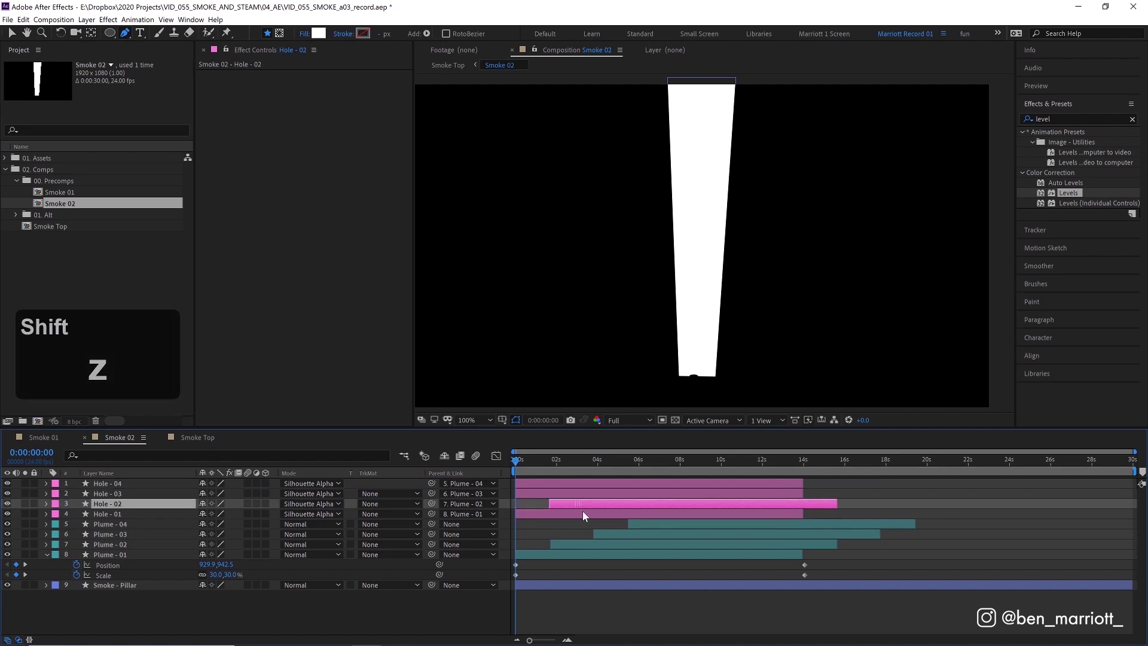
{"action": "left_click_drag", "start_coordinate": [543, 489], "coordinate": [674, 487]}
{"action": "left_click", "coordinate": [671, 459]}
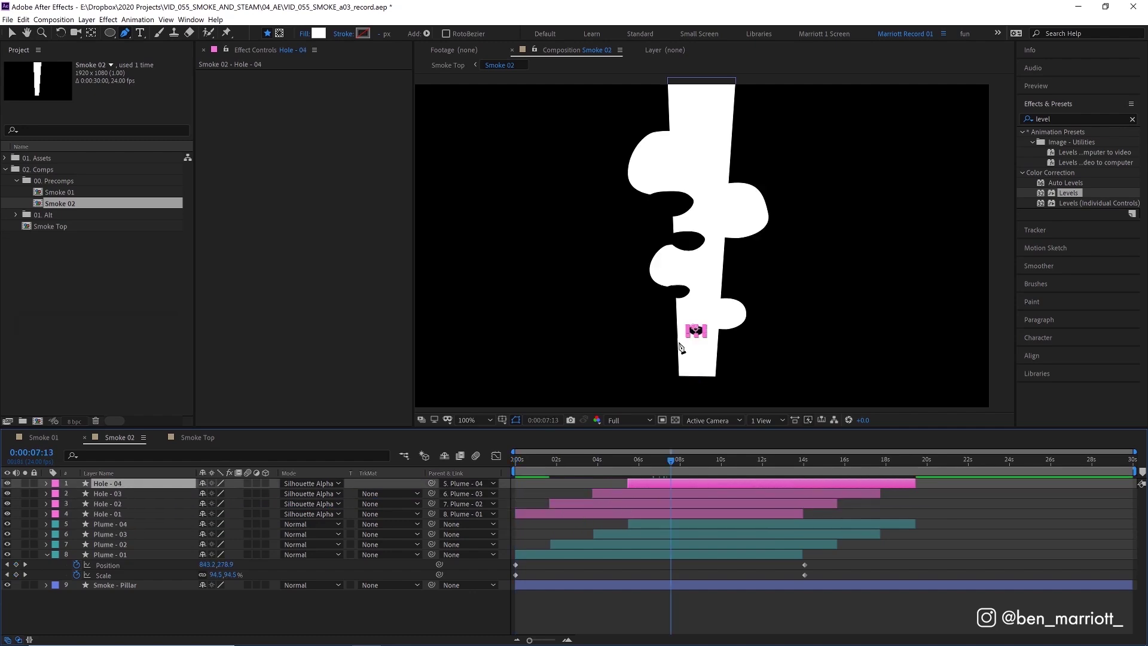
{"action": "key", "text": "v"}
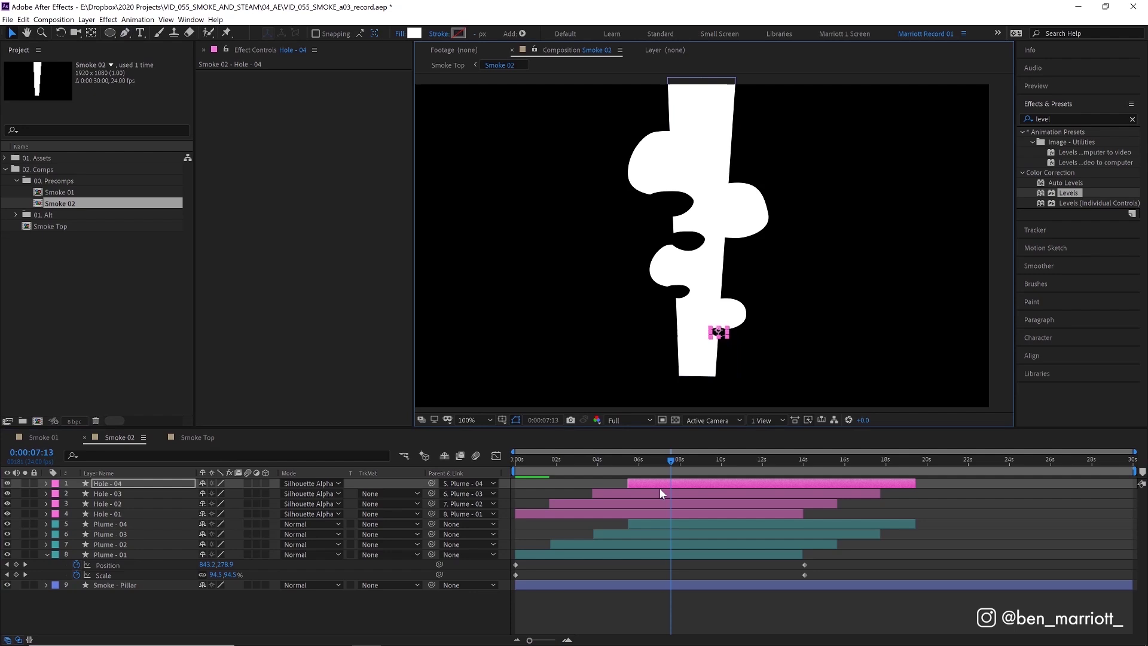
Reselect Hole - 02 and Hole - 03 and preview the smoke animation.
{"action": "left_click", "coordinate": [660, 493]}
{"action": "left_click", "coordinate": [695, 244]}
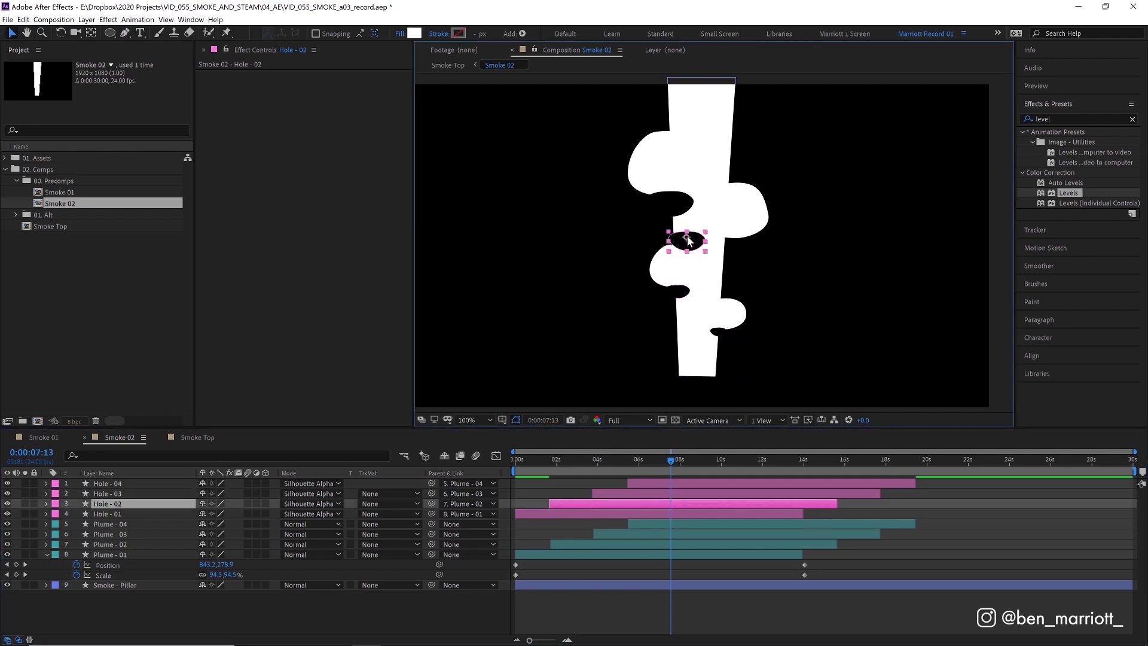
{"action": "key", "text": "g"}
{"action": "scroll", "coordinate": [696, 244], "scroll_direction": "up", "scroll_amount": 1}
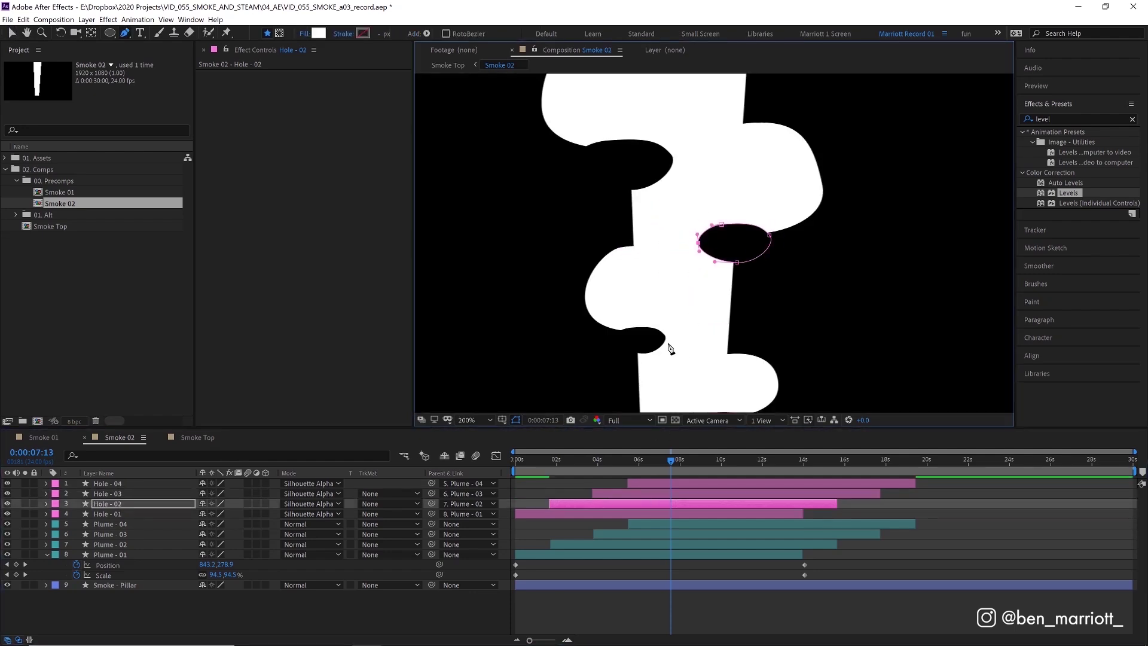
{"action": "left_click", "coordinate": [676, 494]}
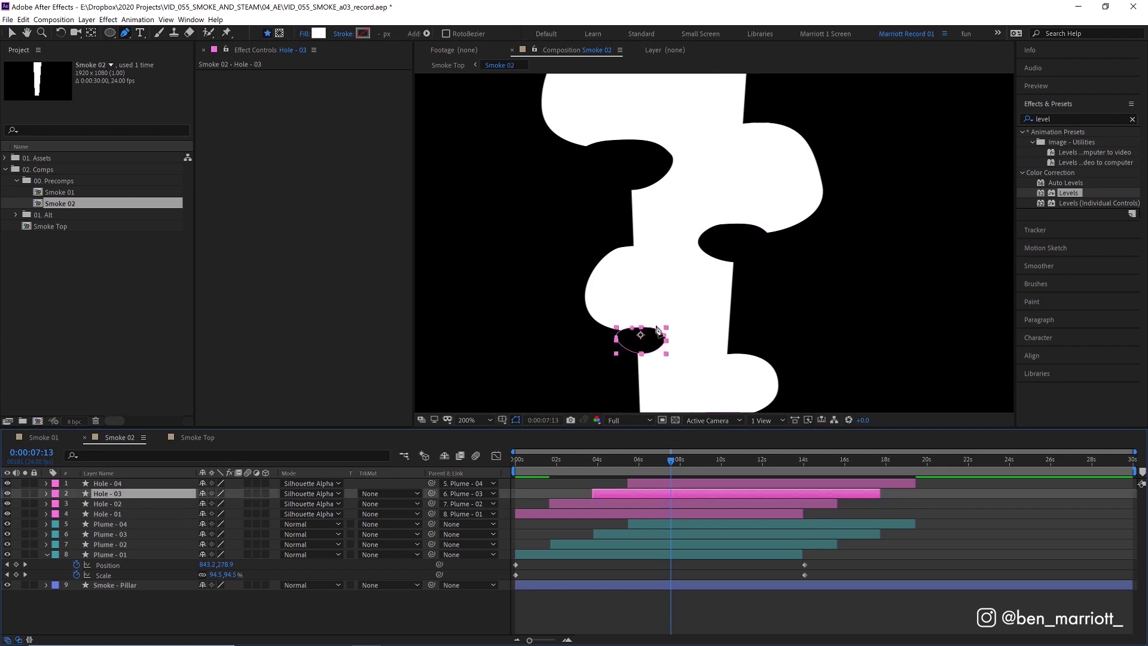
{"action": "key", "text": "space"}
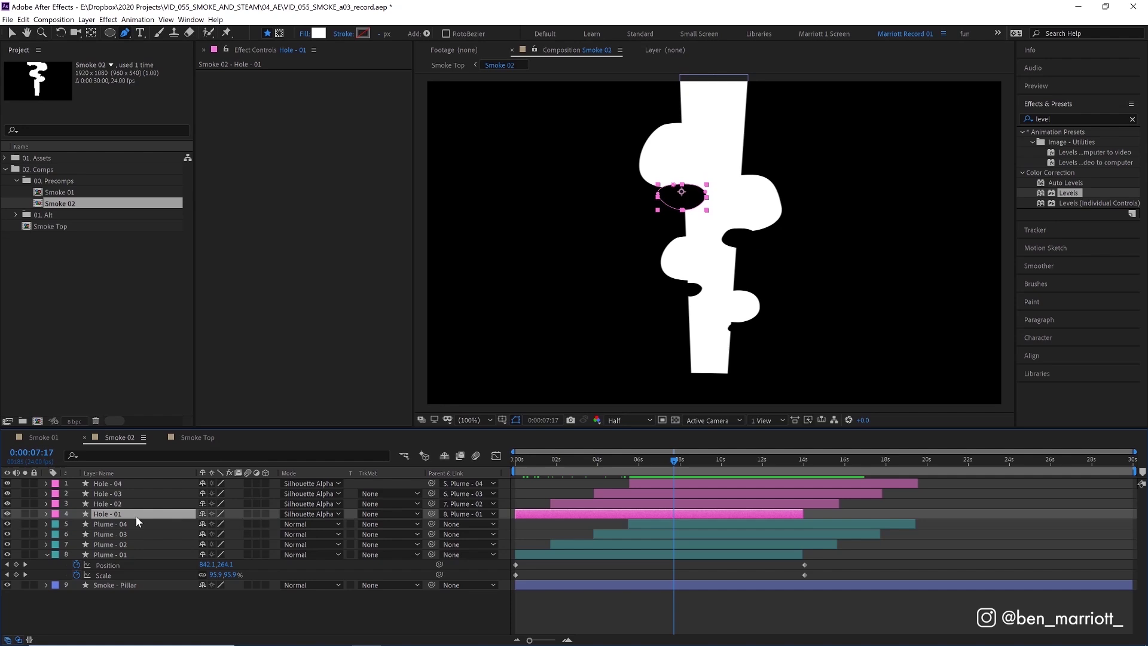
Duplicate Hole - 01 and rename the copy 'Hole - 01b'.
{"action": "key", "text": "ctrl+d"}
{"action": "key", "text": "backslash"}
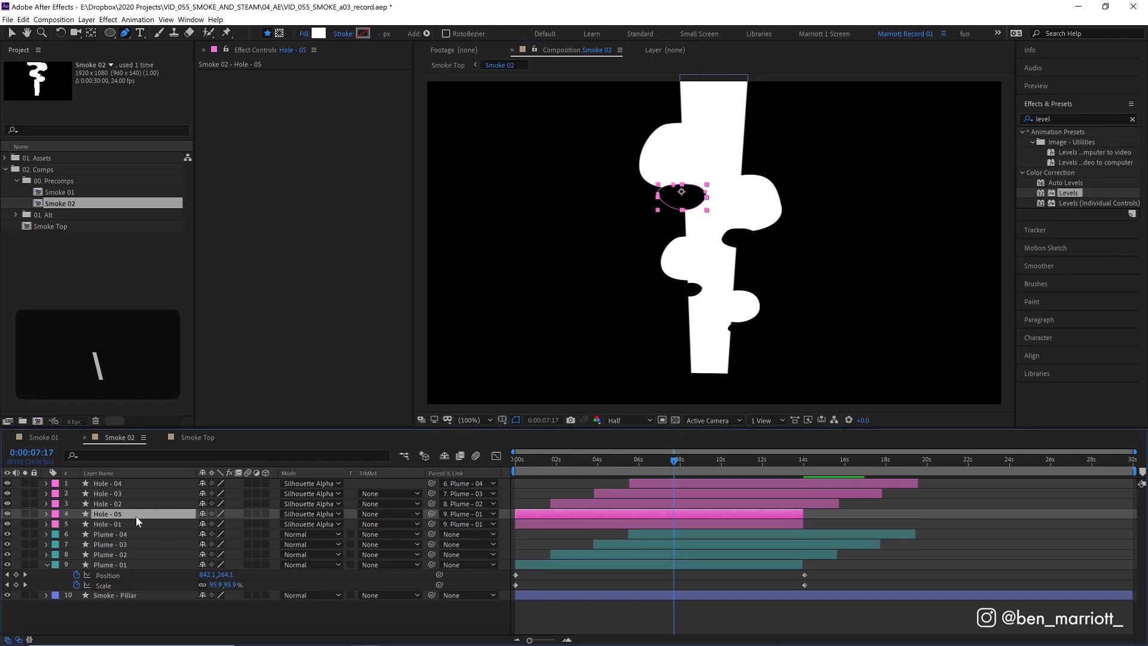
{"action": "key", "text": "Return"}
{"action": "key", "text": "End"}
{"action": "key", "text": "BackSpace"}
{"action": "type", "text": "1b"}
{"action": "key", "text": "Return"}
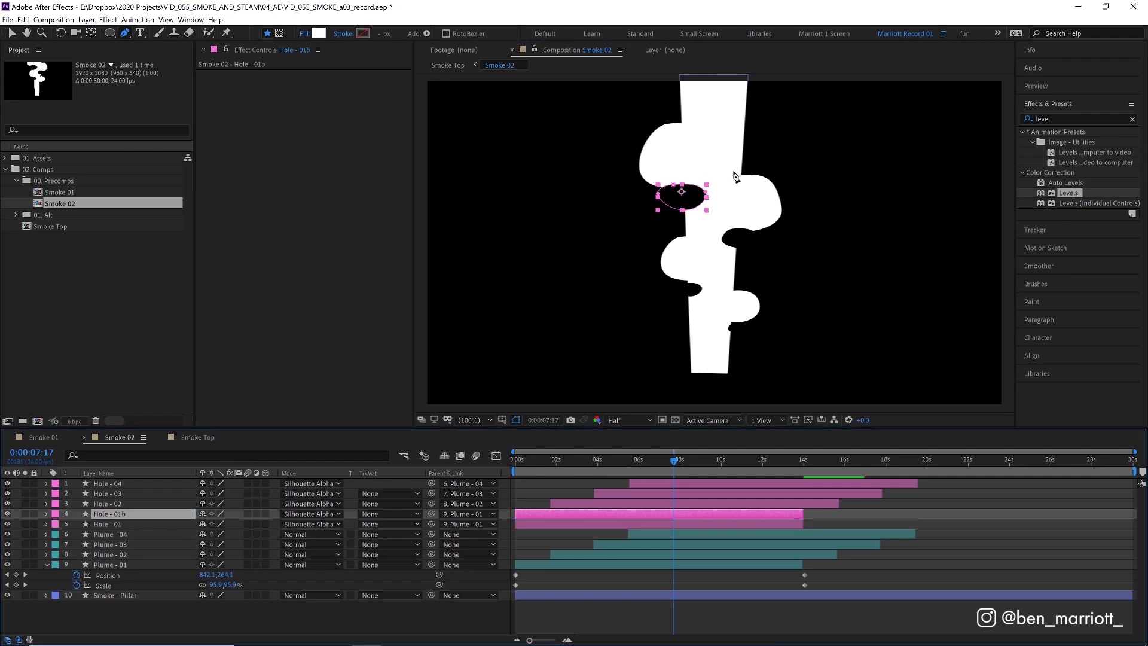
Reshape the new hole's ellipse, move it into the white plume, and rotate it nearly horizontal.
{"action": "scroll", "coordinate": [708, 163], "scroll_direction": "up", "scroll_amount": 4}
{"action": "left_click_drag", "start_coordinate": [708, 163], "coordinate": [664, 227]}
{"action": "left_click_drag", "start_coordinate": [609, 190], "coordinate": [592, 182]}
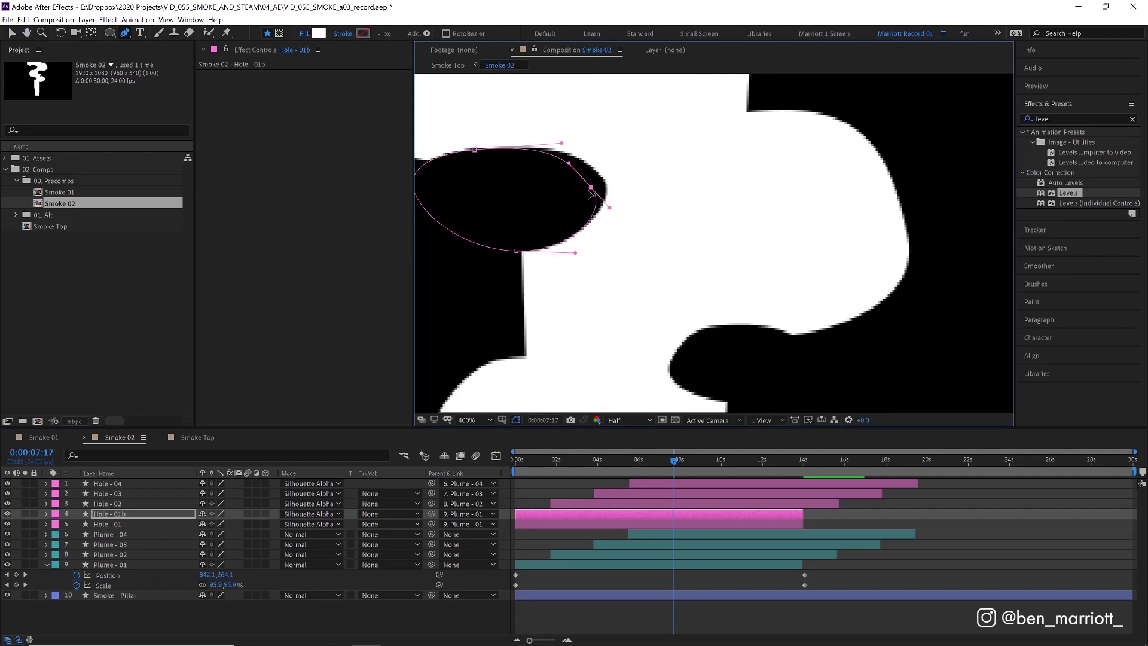
{"action": "left_click_drag", "start_coordinate": [518, 252], "coordinate": [629, 284]}
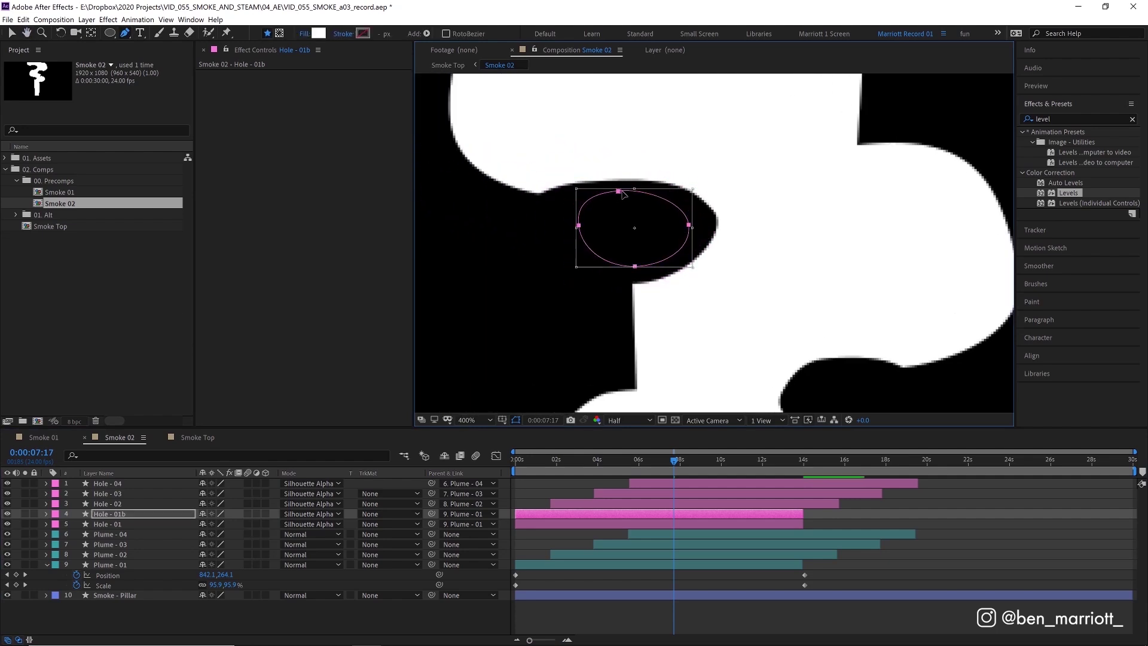
{"action": "key", "text": "v"}
{"action": "left_click_drag", "start_coordinate": [629, 217], "coordinate": [797, 221]}
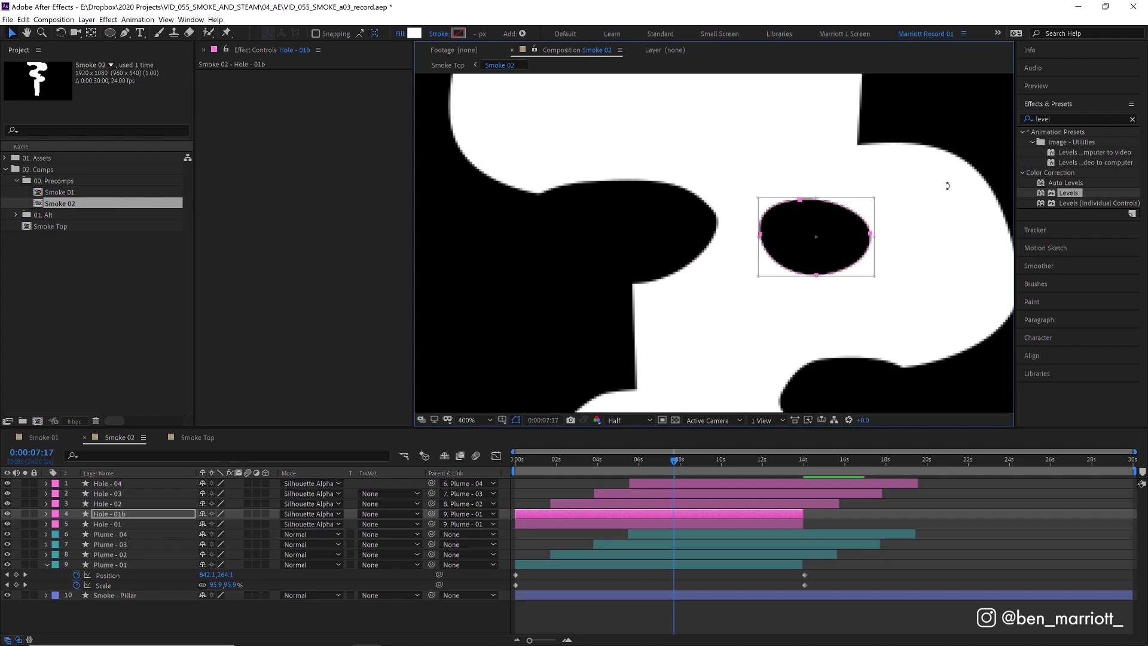
{"action": "left_click_drag", "start_coordinate": [872, 278], "coordinate": [822, 305]}
{"action": "left_click_drag", "start_coordinate": [896, 261], "coordinate": [886, 194]}
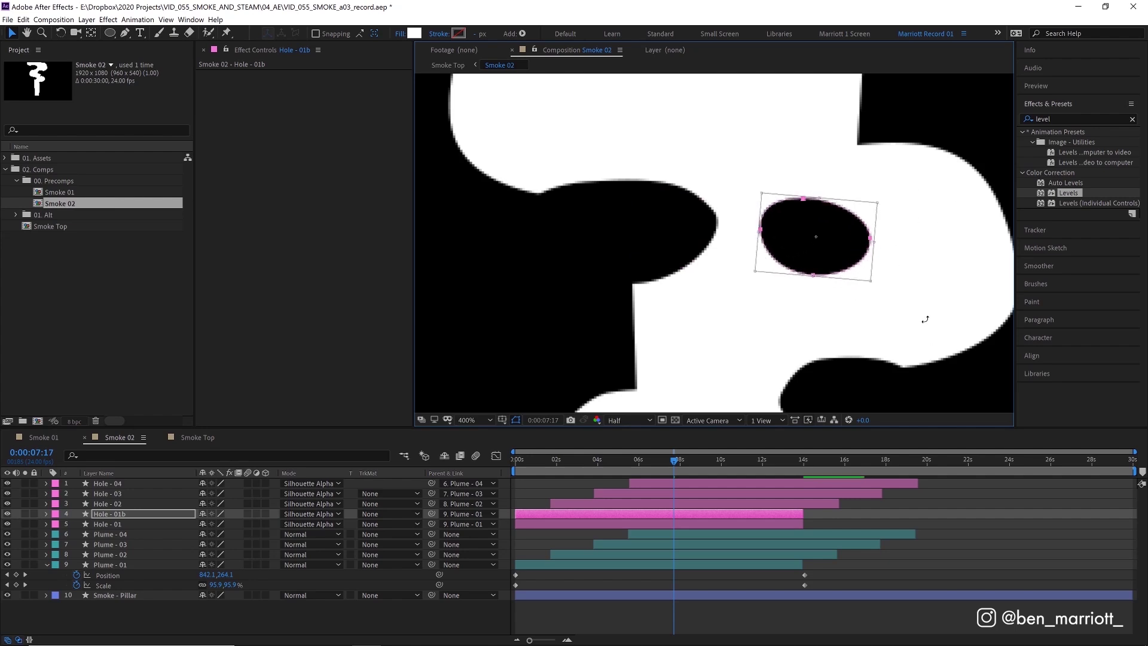
Preview the animation, nudge the new hole upward, and preview Smoke Top.
{"action": "key", "text": "space"}
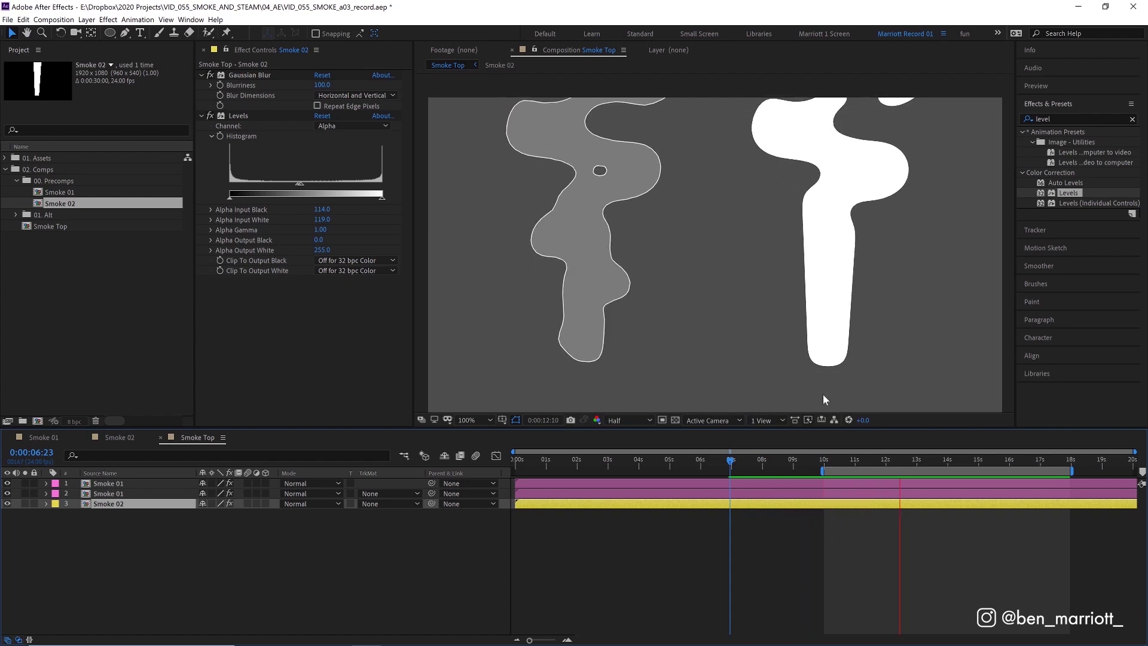
{"action": "left_click", "coordinate": [847, 462]}
{"action": "double_click", "coordinate": [839, 506]}
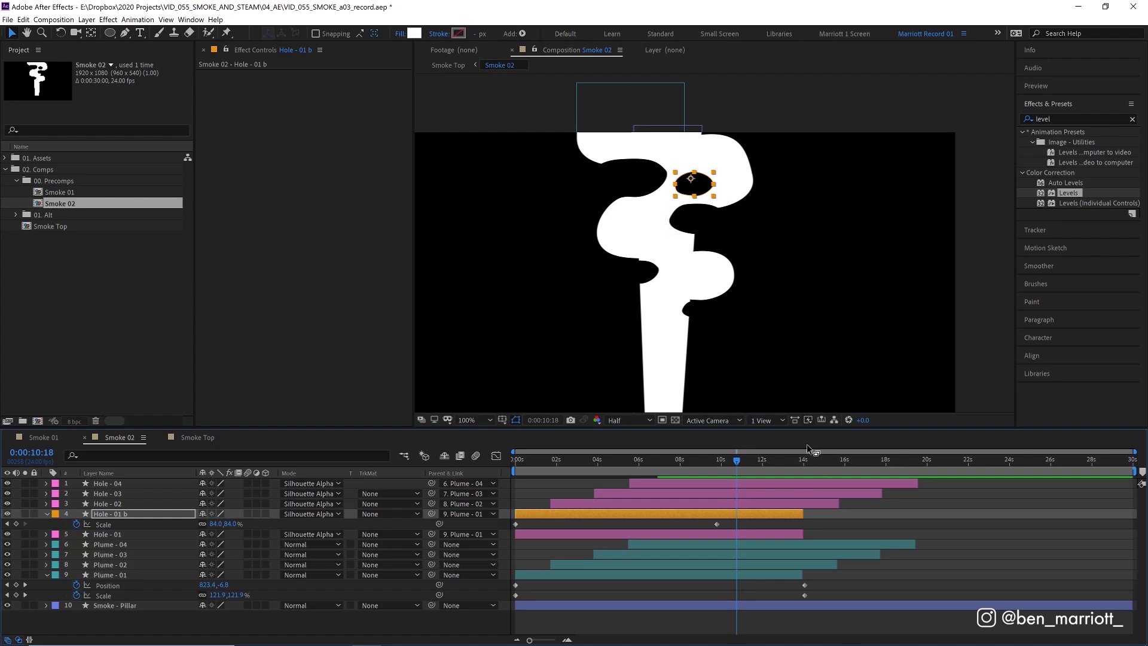
{"action": "key", "text": "shift+space"}
{"action": "key", "text": "shift+Up"}
{"action": "key", "text": "shift+Up"}
{"action": "key", "text": "shift+Up"}
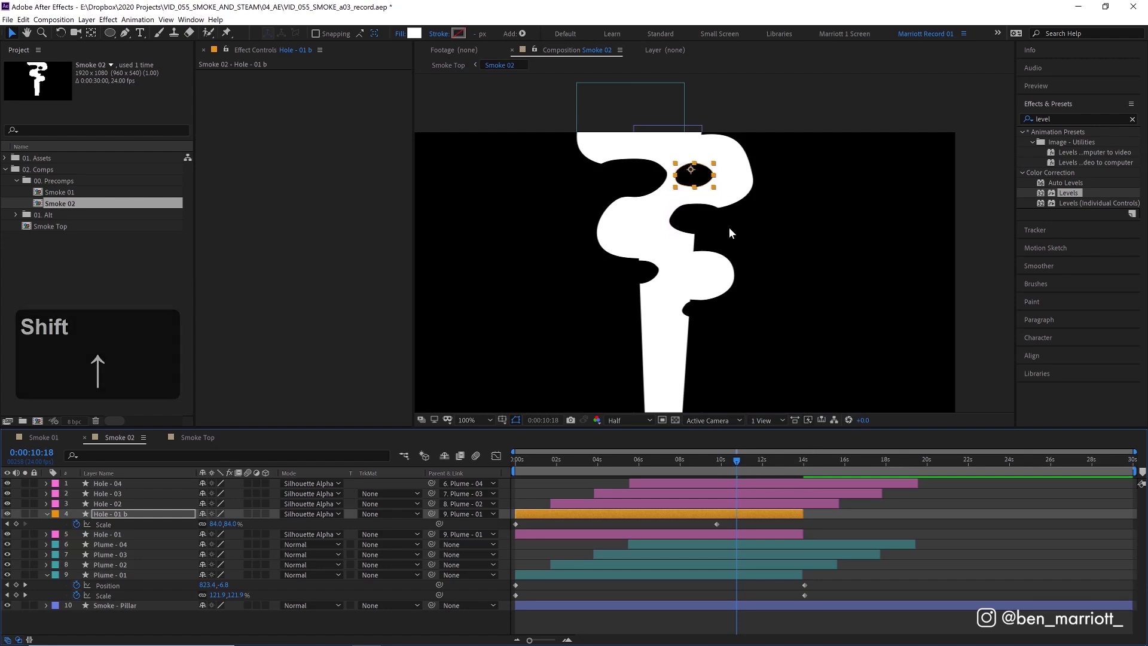
{"action": "key", "text": "Right"}
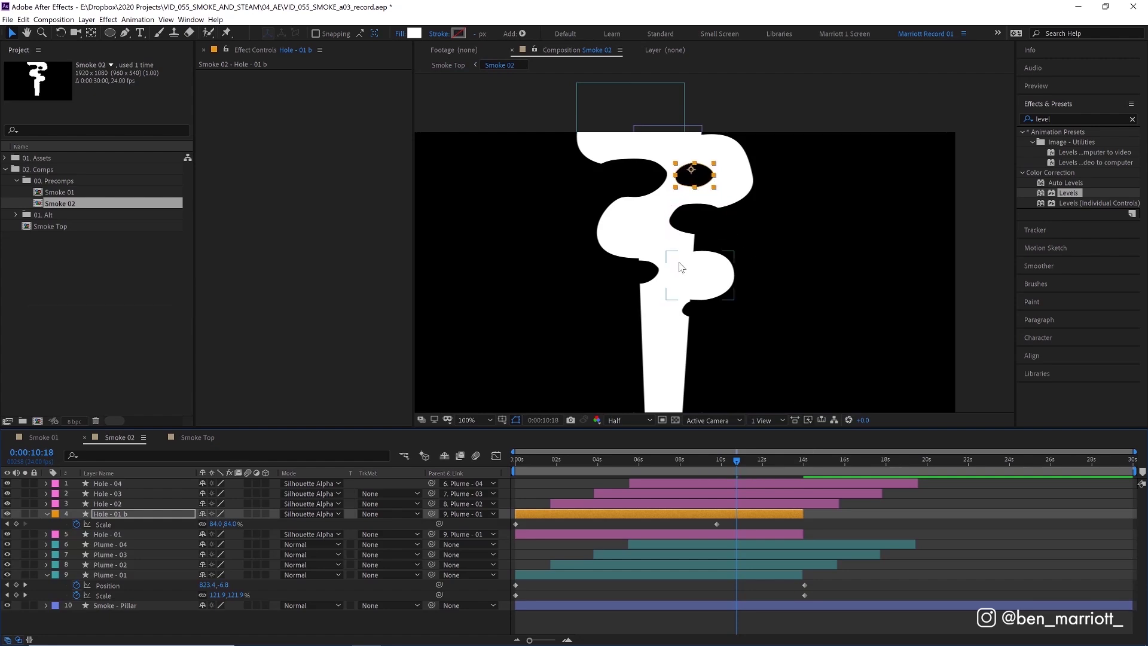
{"action": "left_click", "coordinate": [197, 438]}
{"action": "key", "text": "space"}
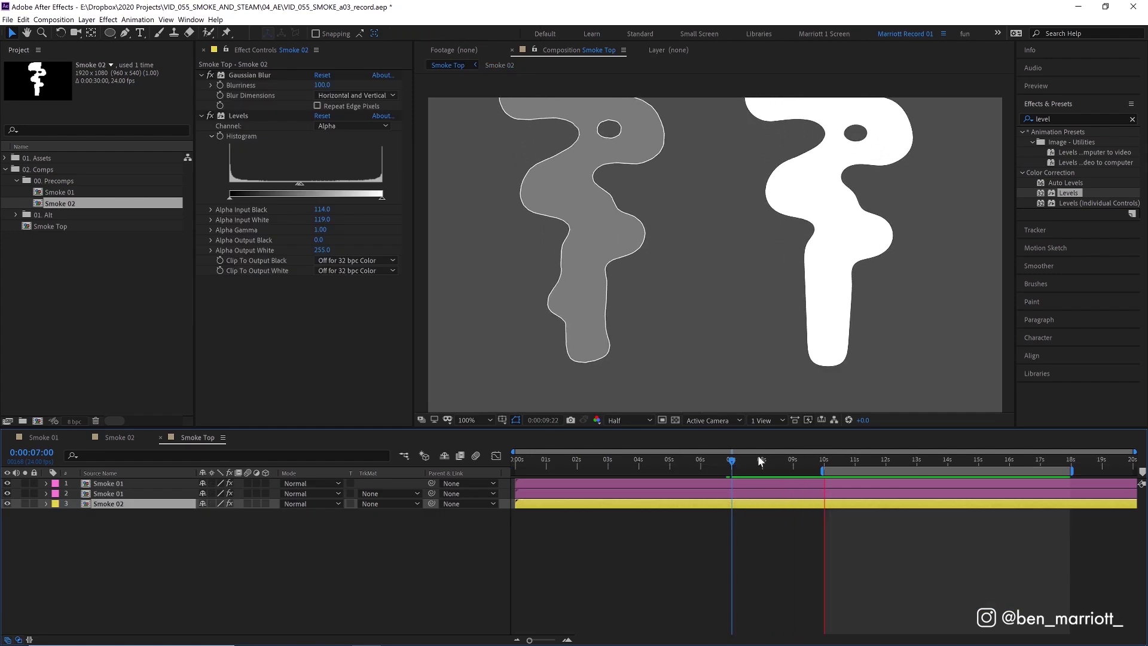
{"action": "key", "text": "shift+Escape"}
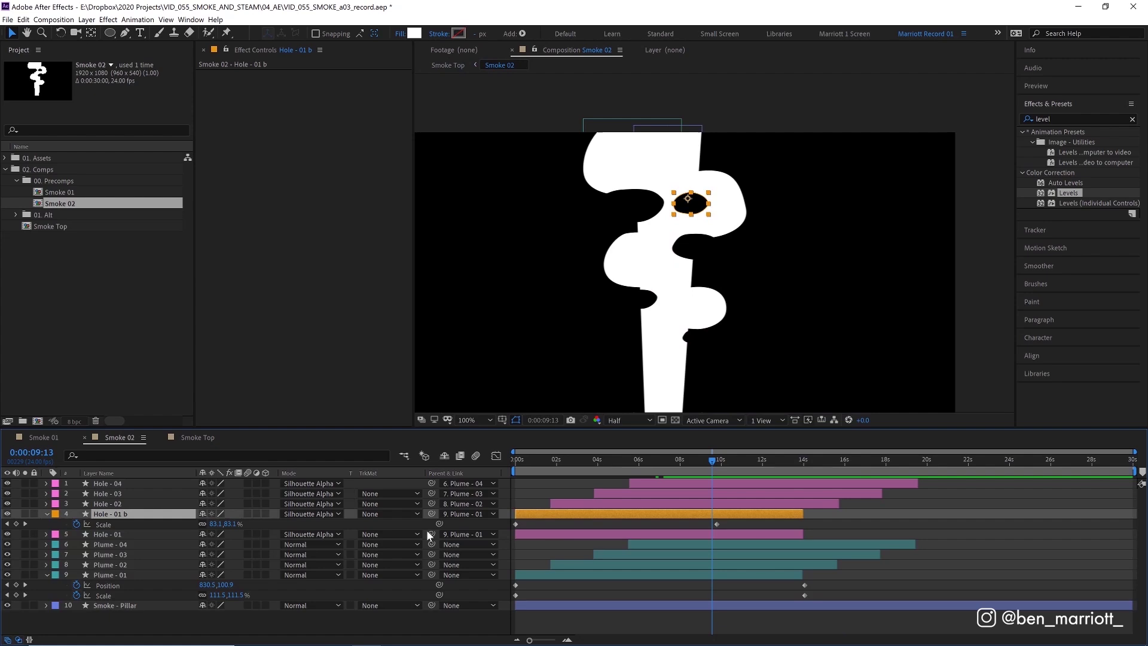
Duplicate Hole - 01 b into another extra hole placed second in the stack, then preview Smoke Top.
{"action": "key", "text": "ctrl+d"}
{"action": "left_click_drag", "start_coordinate": [127, 495], "coordinate": [127, 489]}
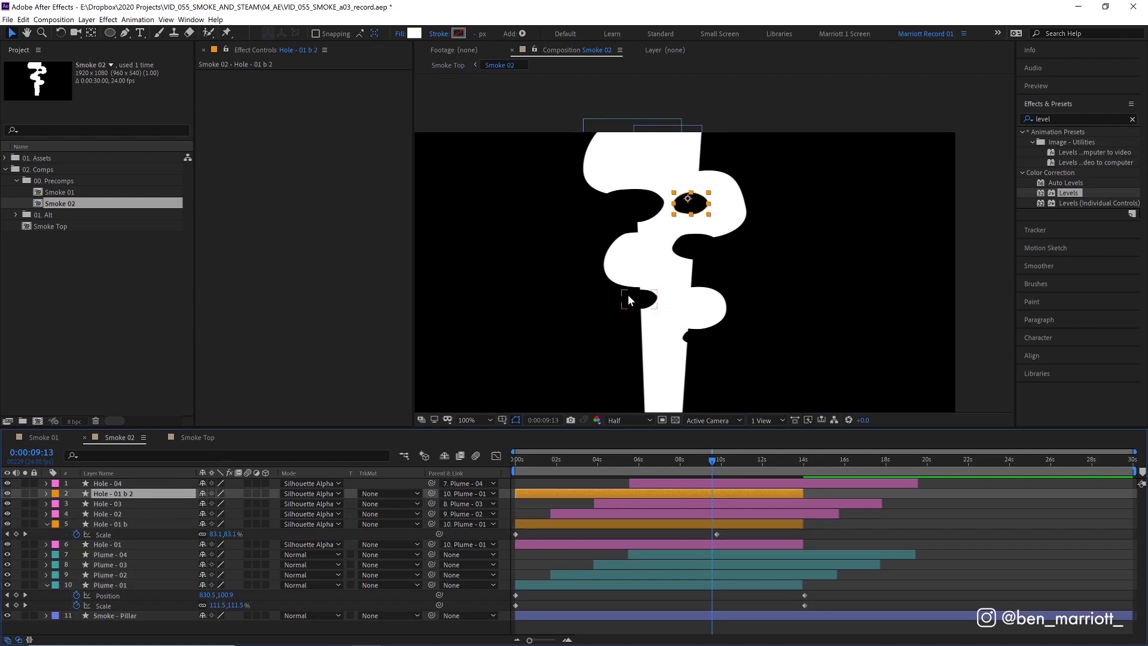
{"action": "key", "text": "u"}
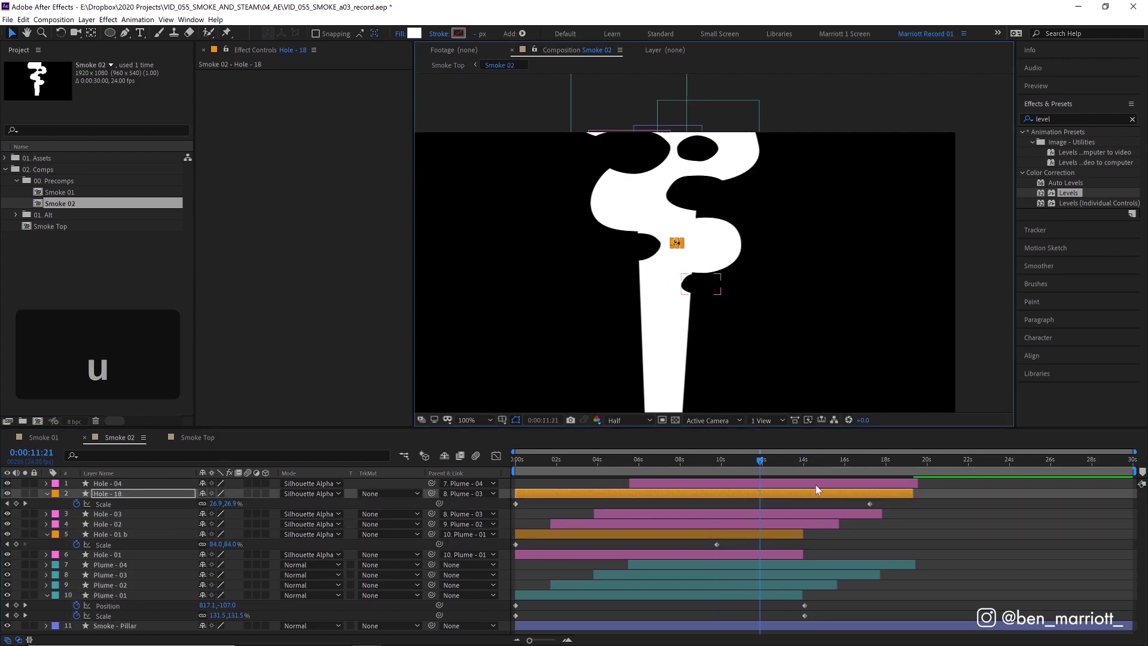
{"action": "left_click_drag", "start_coordinate": [816, 486], "coordinate": [287, 501]}
{"action": "left_click", "coordinate": [629, 467]}
{"action": "key", "text": "Tab"}
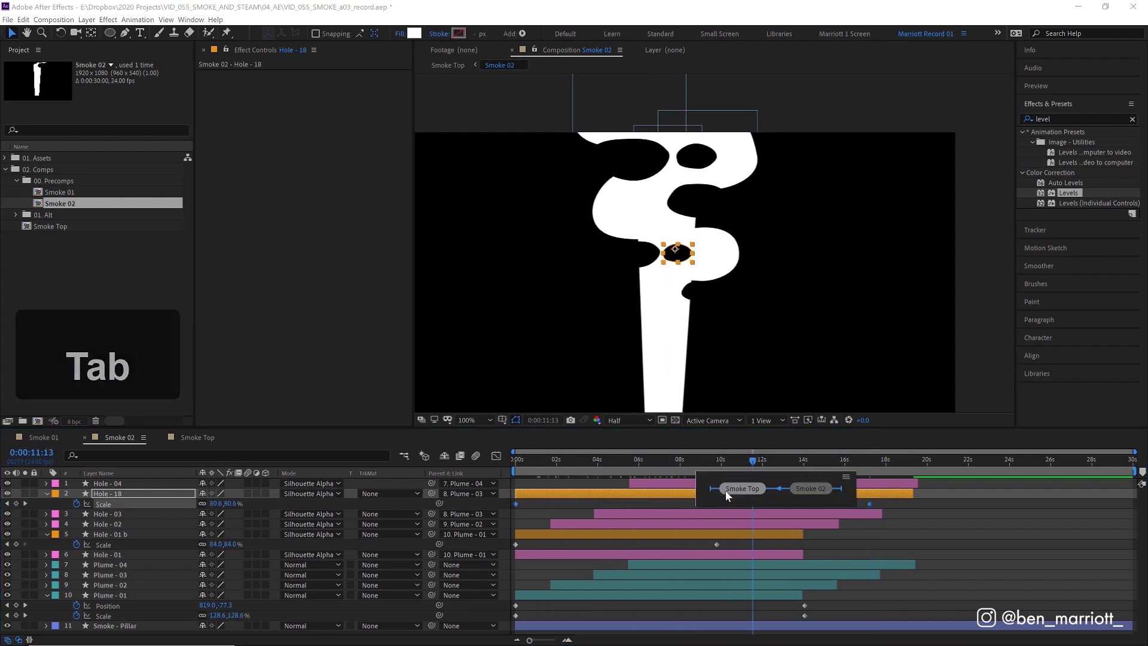
{"action": "left_click", "coordinate": [733, 486]}
{"action": "key", "text": "space"}
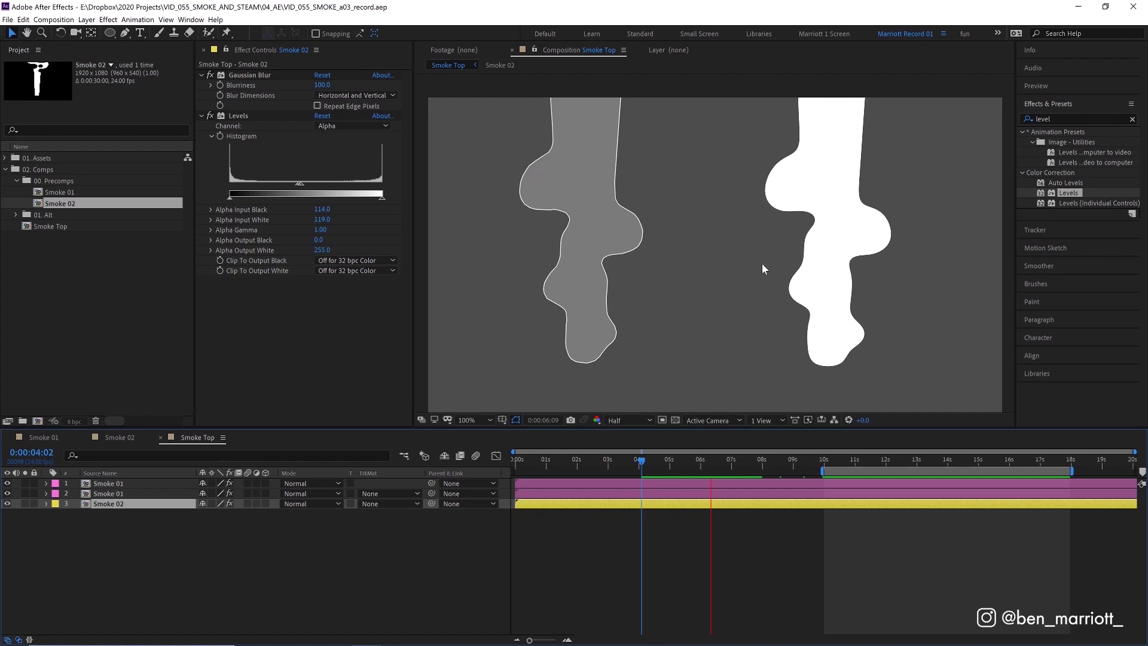
Duplicate the ten hole and plume layers in Smoke 02 and shift the copies to start around 8 seconds.
{"action": "double_click", "coordinate": [847, 381]}
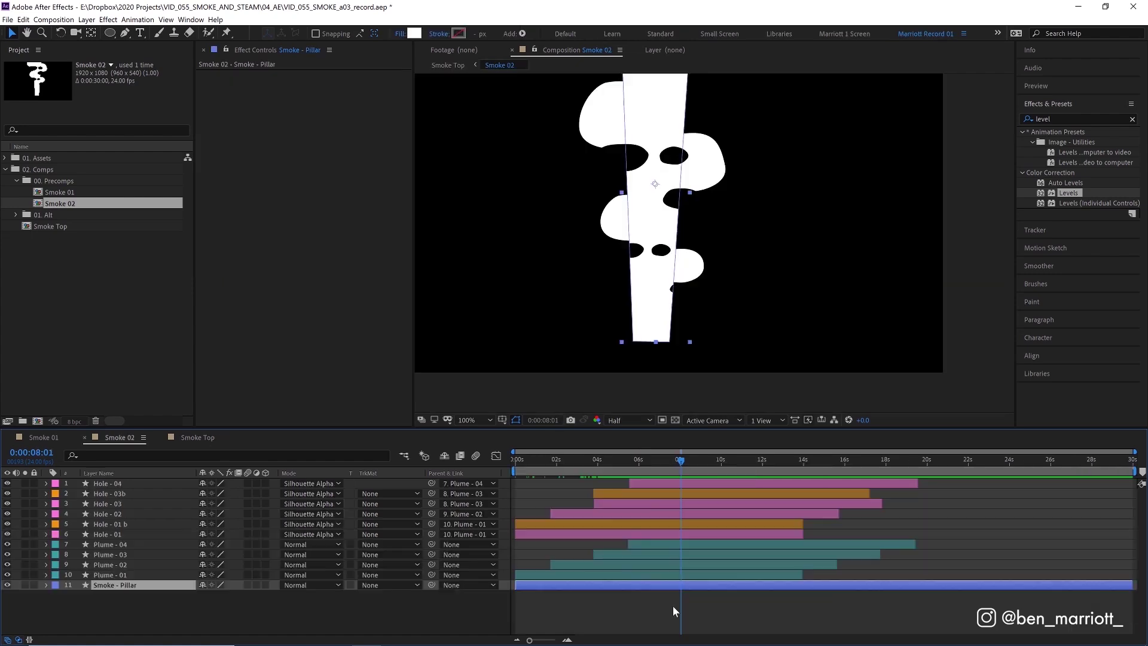
{"action": "left_click", "coordinate": [666, 576]}
{"action": "key", "text": "shift+space"}
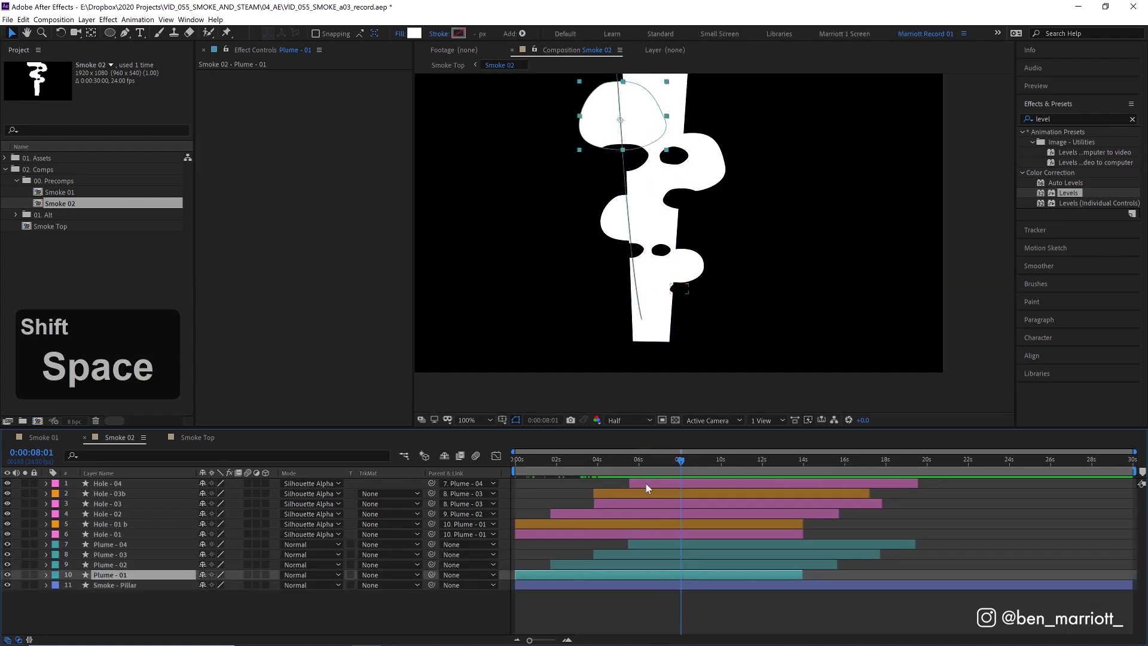
{"action": "left_click", "coordinate": [645, 484], "text": "shift"}
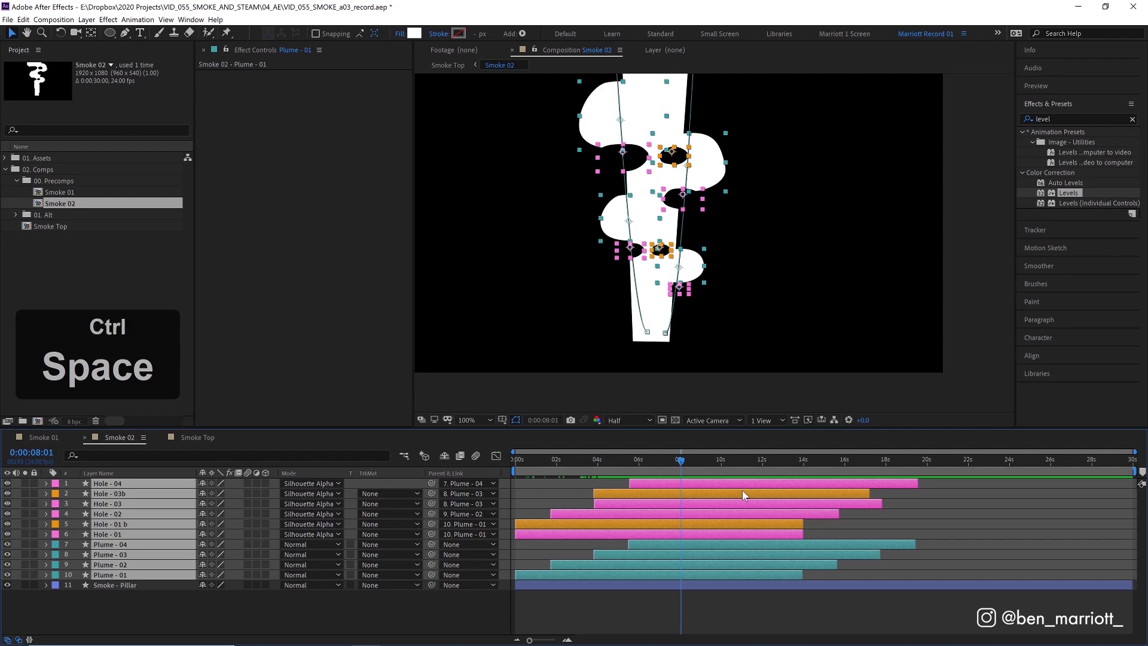
{"action": "key", "text": "ctrl+d"}
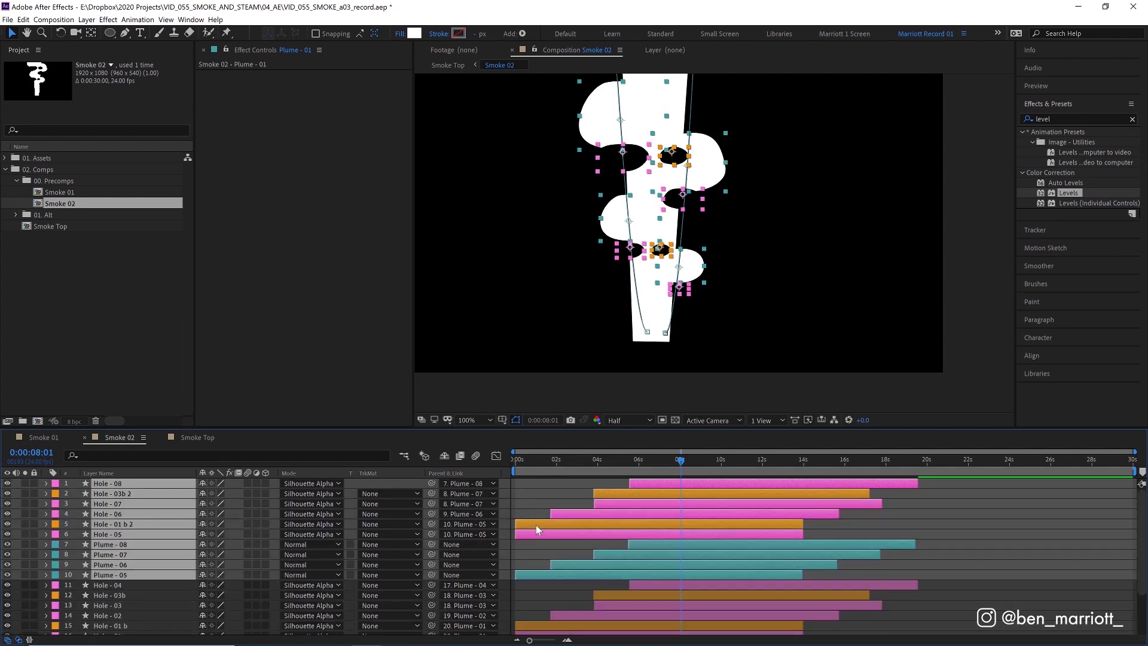
{"action": "left_click_drag", "start_coordinate": [538, 527], "coordinate": [699, 521]}
{"action": "left_click_drag", "start_coordinate": [565, 461], "coordinate": [784, 476]}
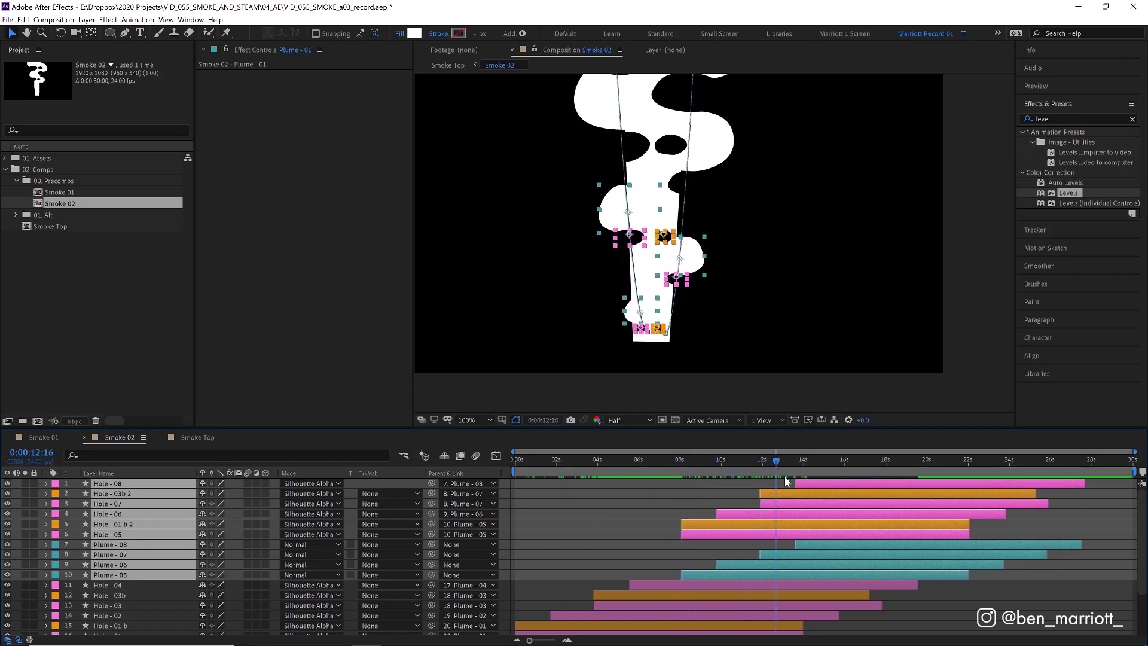
Duplicate the set again, move it to the top, and shift it about 8 seconds later.
{"action": "key", "text": "ctrl+d"}
{"action": "key", "text": "ctrl+shift+bracketright"}
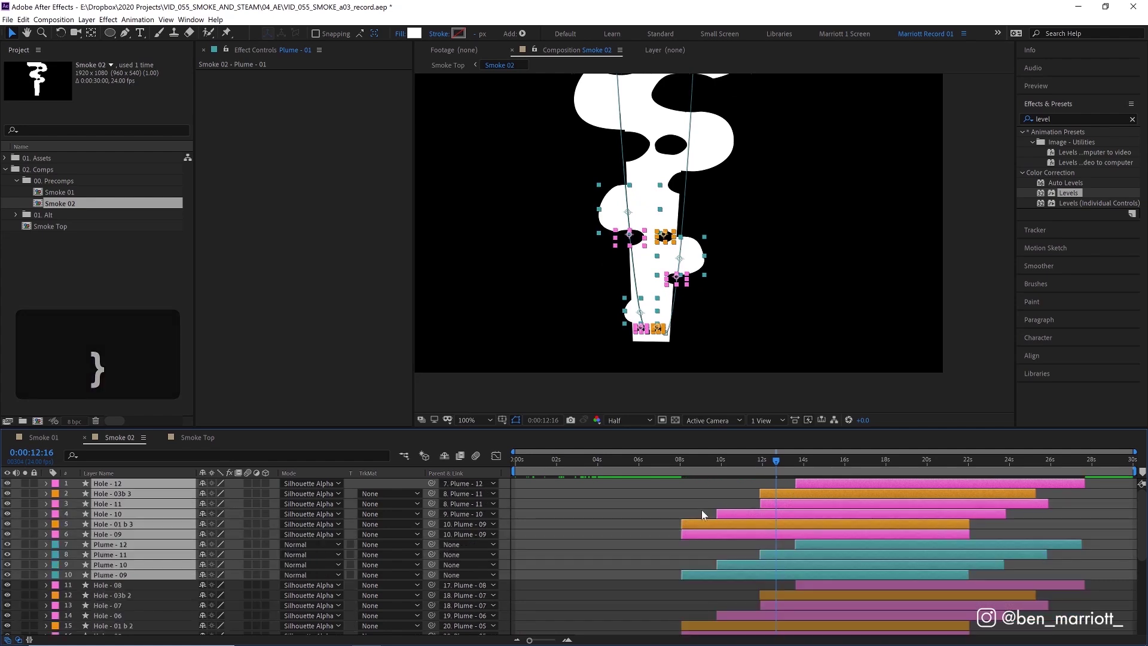
{"action": "left_click_drag", "start_coordinate": [701, 525], "coordinate": [859, 524]}
{"action": "left_click_drag", "start_coordinate": [849, 462], "coordinate": [763, 469]}
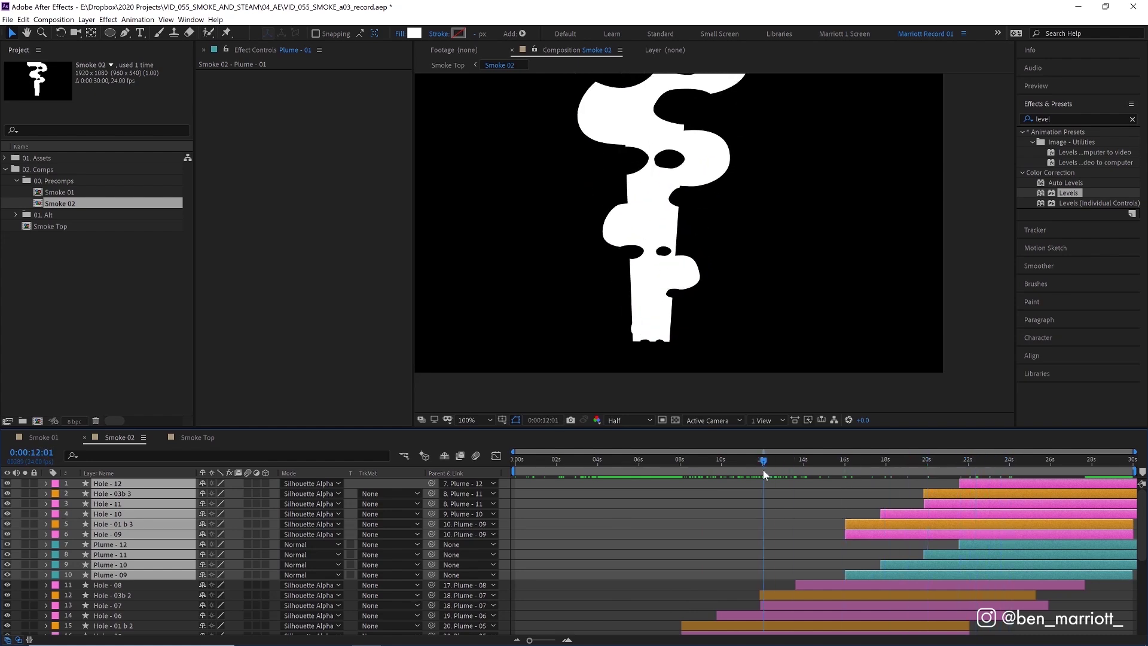
{"action": "key", "text": "Tab"}
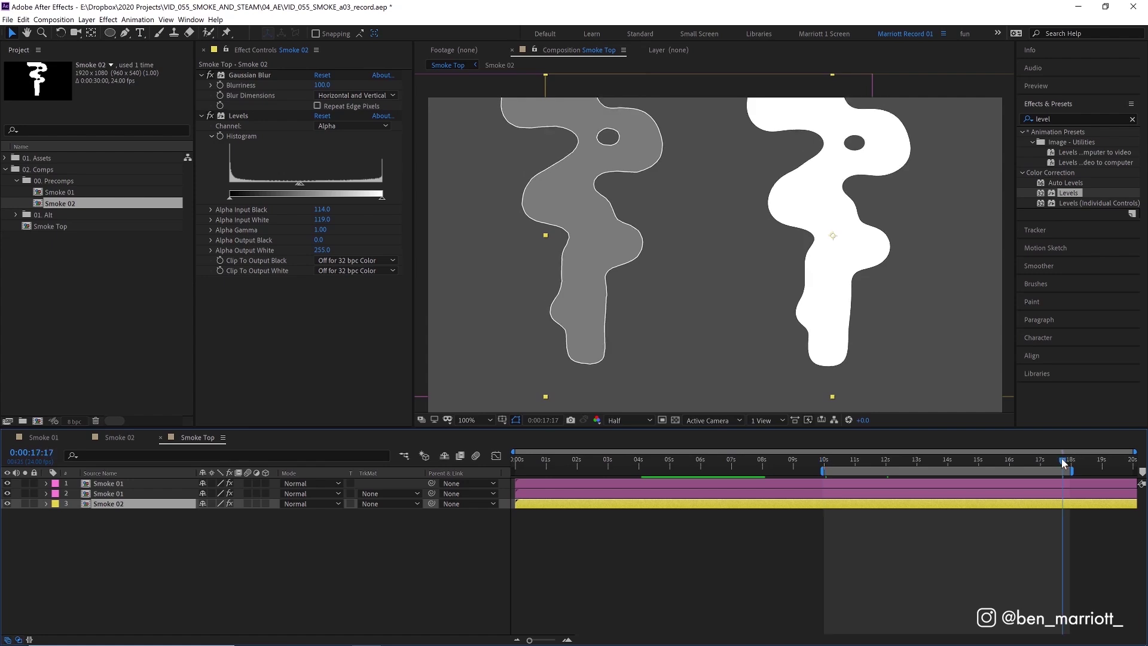
Duplicate the Smoke 02 layer and hide the copy.
{"action": "key", "text": "space"}
{"action": "left_click", "coordinate": [1028, 461]}
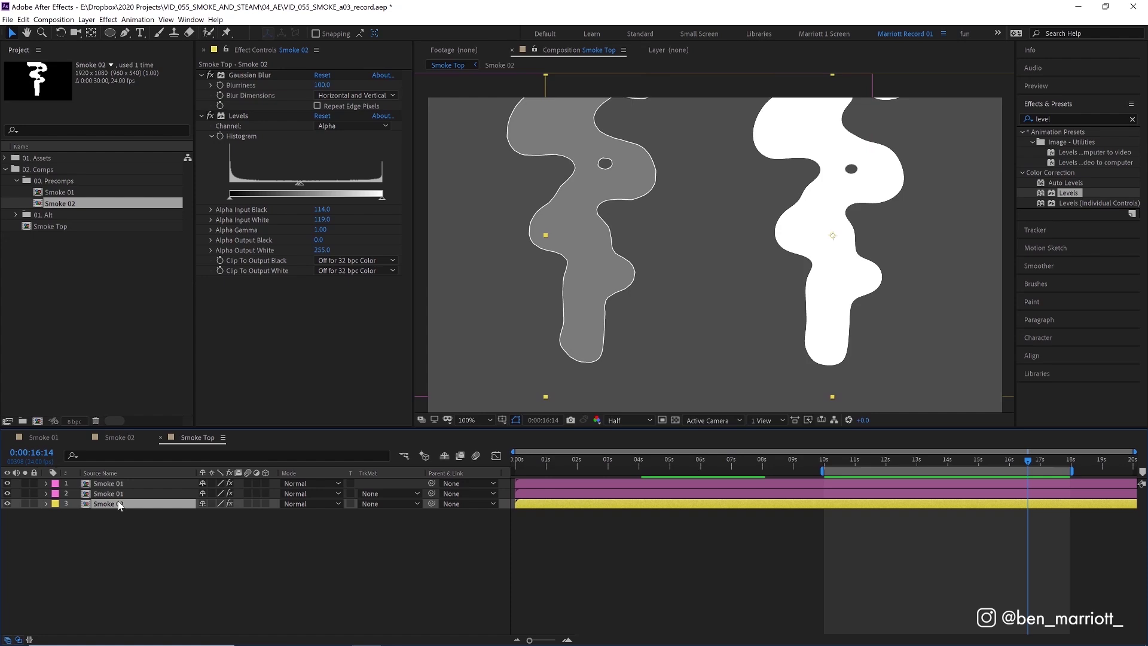
{"action": "key", "text": "ctrl+d"}
{"action": "left_click", "coordinate": [8, 513]}
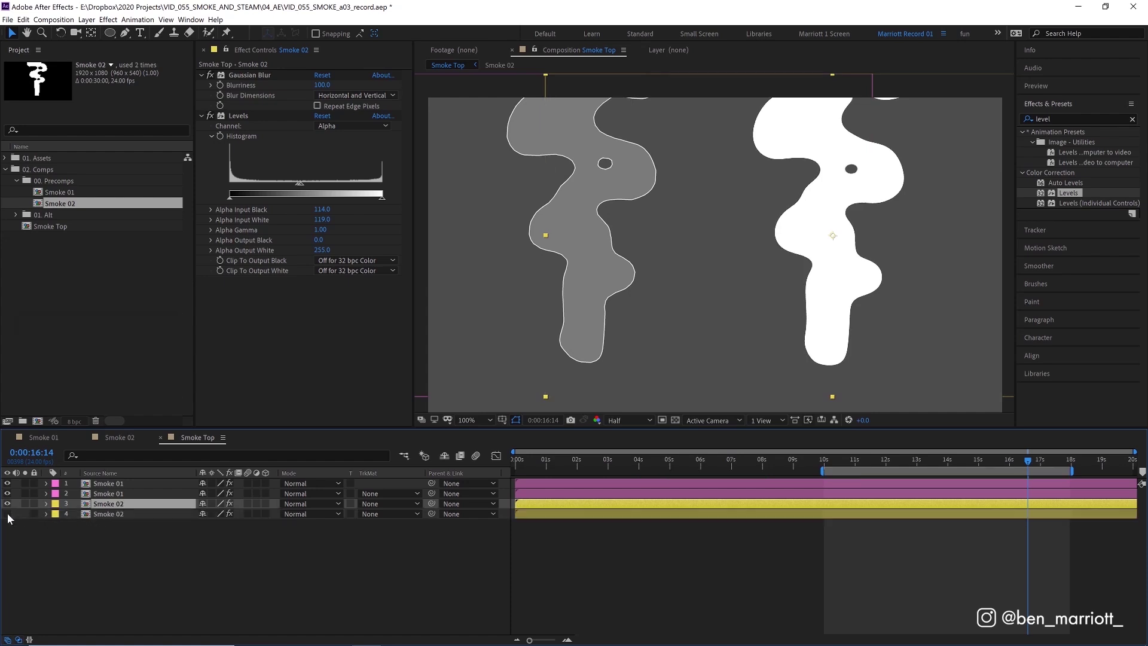
Apply the Vegas effect to Smoke 02 and preview the resulting outline.
{"action": "left_click", "coordinate": [1076, 114]}
{"action": "type", "text": "vegas"}
{"action": "left_click_drag", "start_coordinate": [1057, 141], "coordinate": [982, 120]}
{"action": "key", "text": "period"}
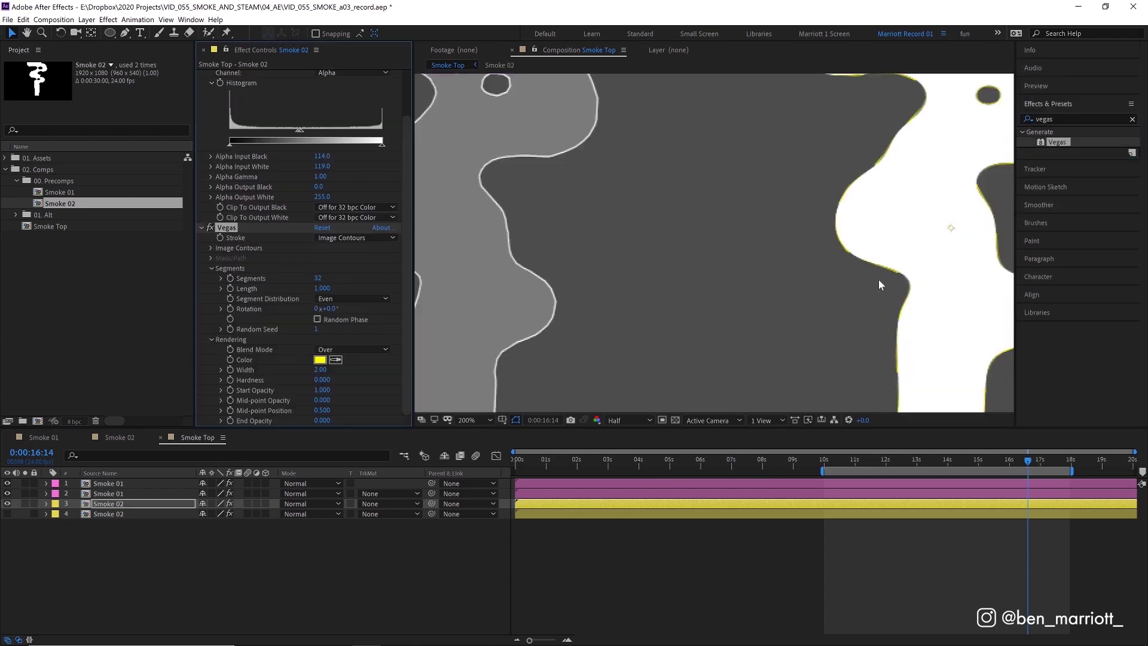
{"action": "left_click_drag", "start_coordinate": [879, 285], "coordinate": [698, 293]}
{"action": "key", "text": "space"}
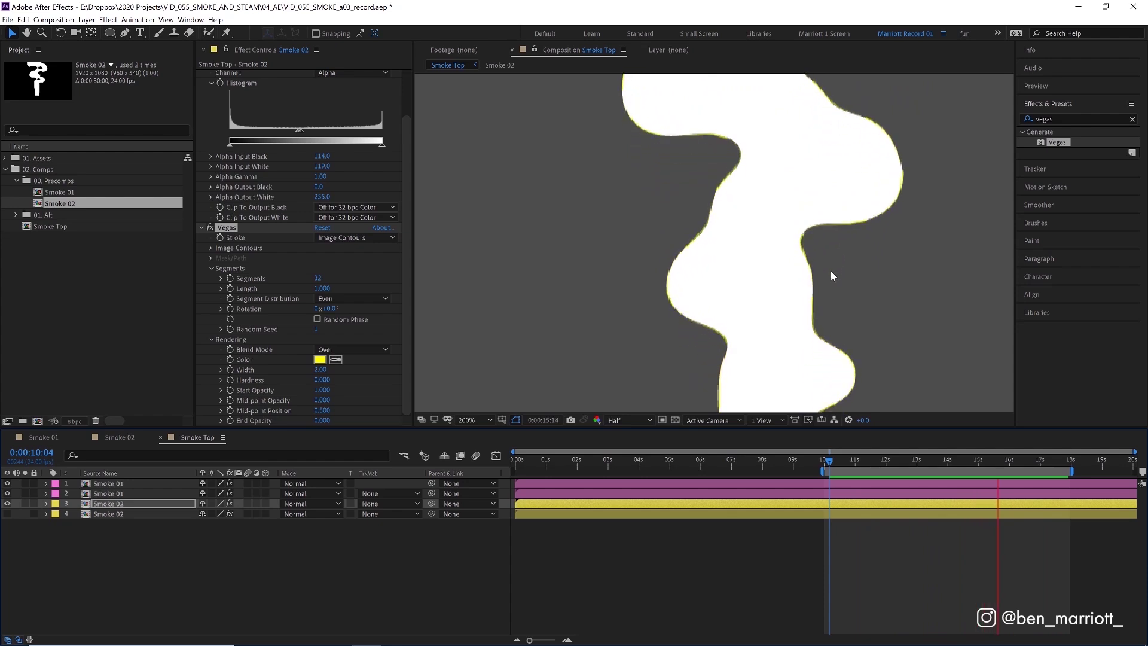
{"action": "key", "text": "space"}
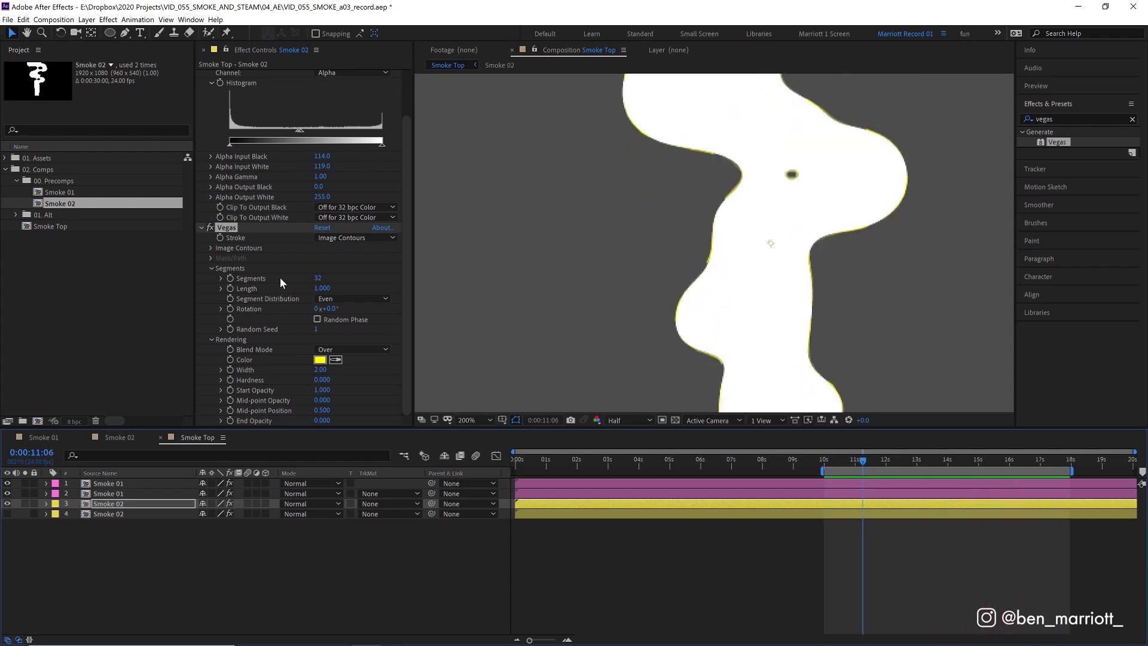
Set the Vegas Blend Mode to Transparent and the outline color to white.
{"action": "left_click", "coordinate": [347, 350]}
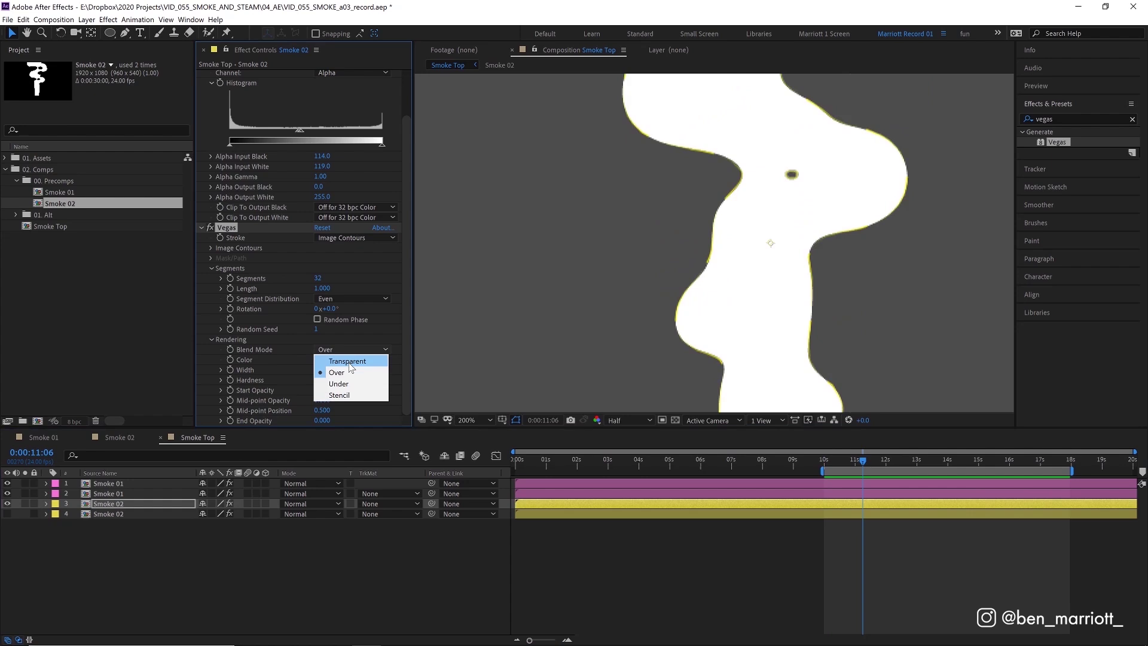
{"action": "left_click", "coordinate": [348, 361]}
{"action": "key", "text": "space"}
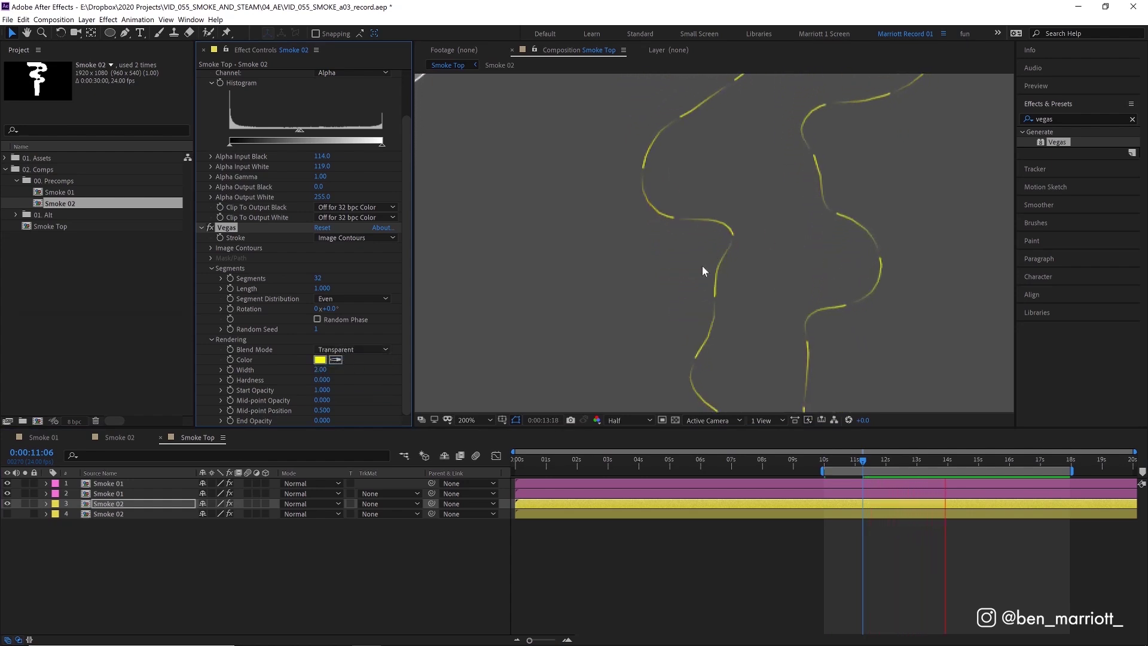
{"action": "key", "text": "space"}
{"action": "left_click", "coordinate": [316, 362]}
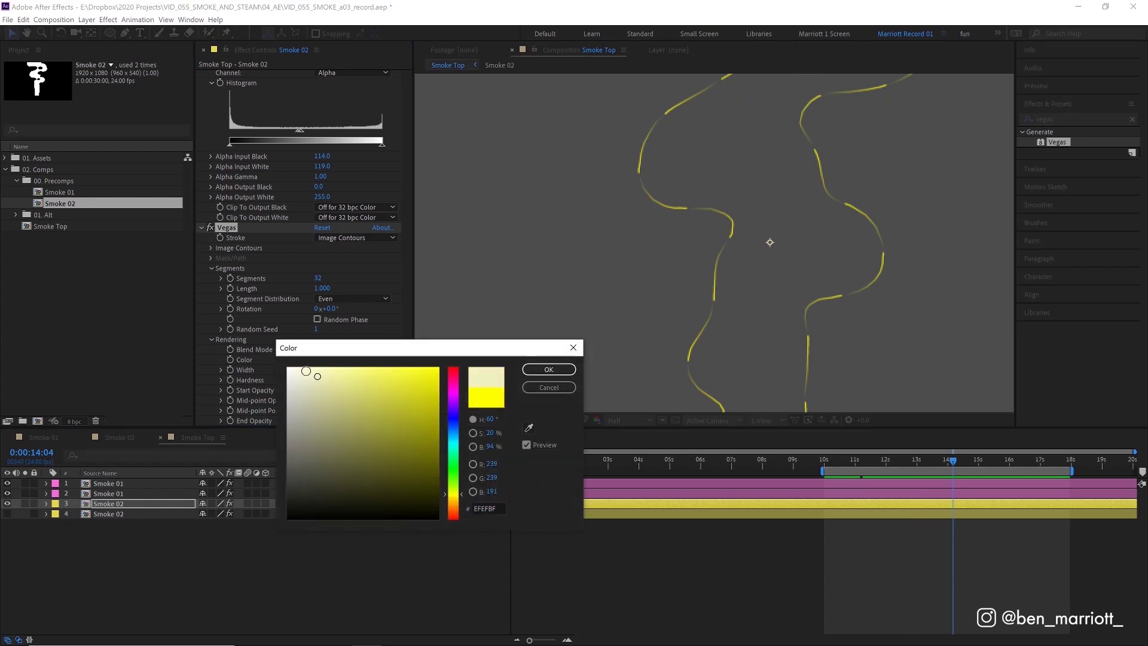
{"action": "left_click", "coordinate": [561, 371]}
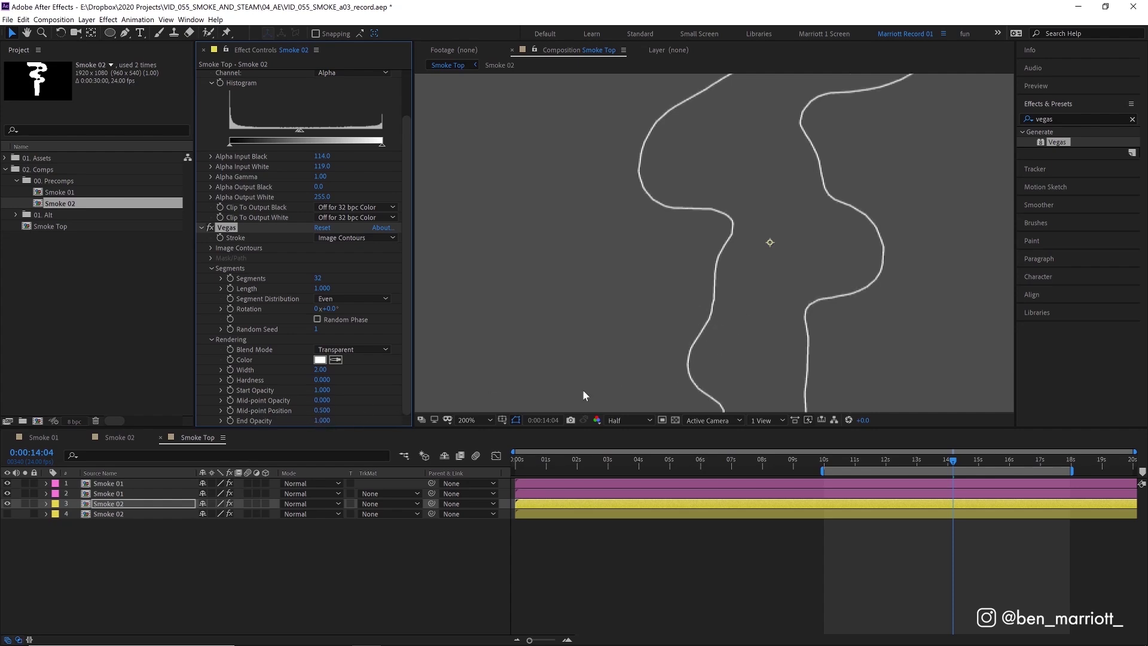
{"action": "scroll", "coordinate": [845, 282], "scroll_direction": "down", "scroll_amount": 2}
{"action": "key", "text": "space"}
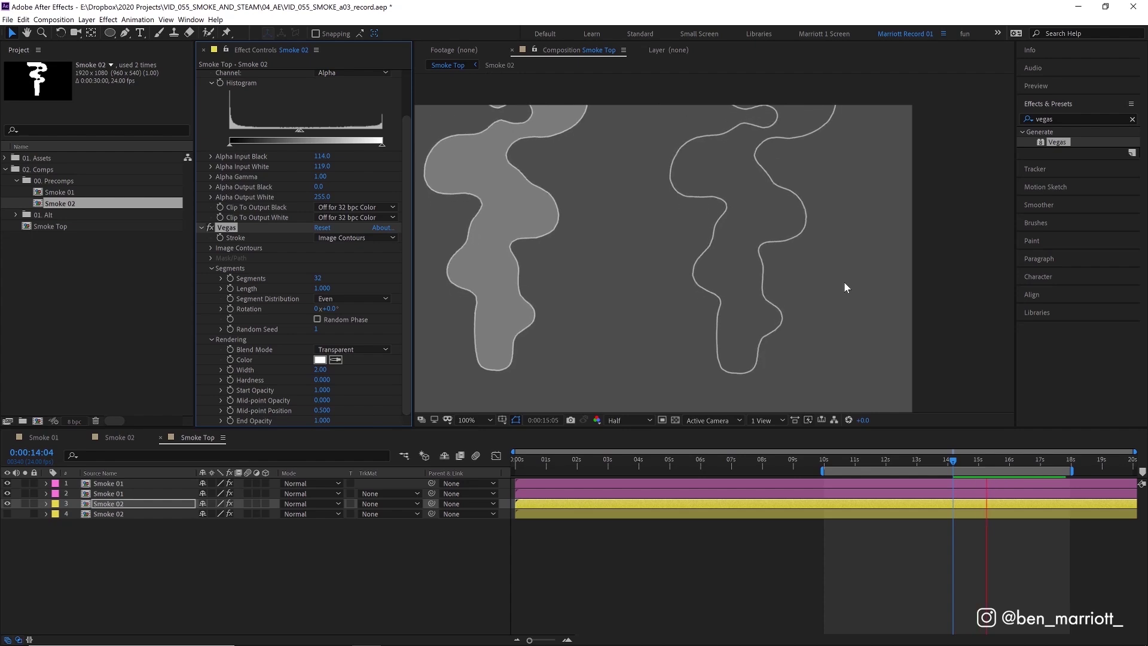
Unhide the duplicate Smoke 02 layer and set its opacity to 25%.
{"action": "key", "text": "space"}
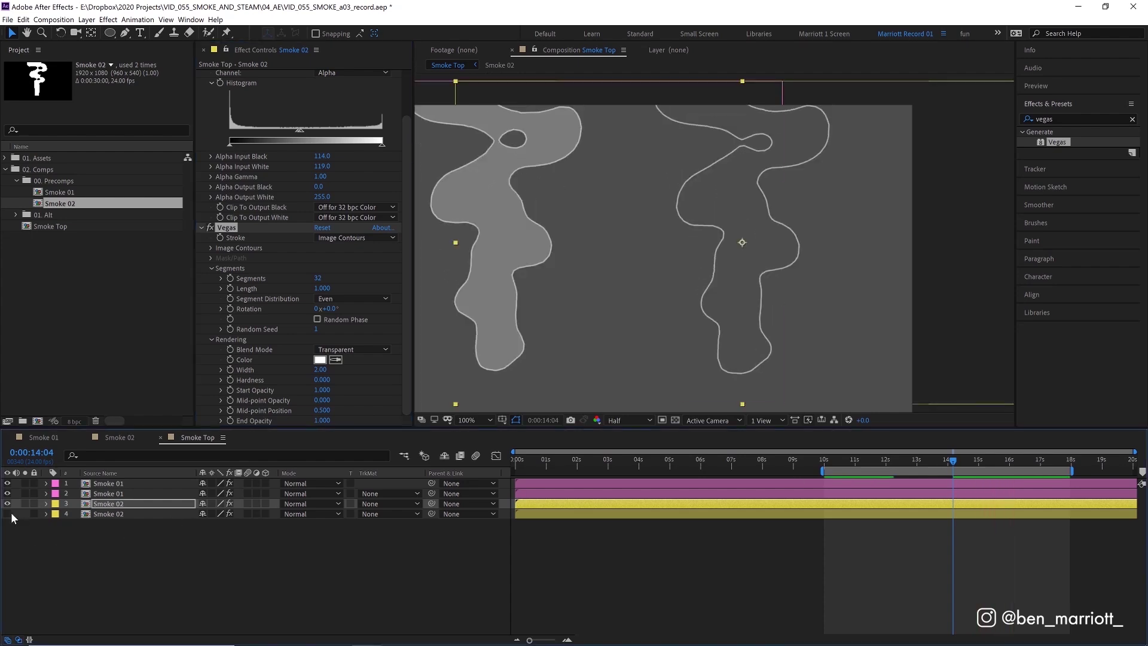
{"action": "left_click", "coordinate": [7, 514]}
{"action": "left_click", "coordinate": [145, 513]}
{"action": "key", "text": "t"}
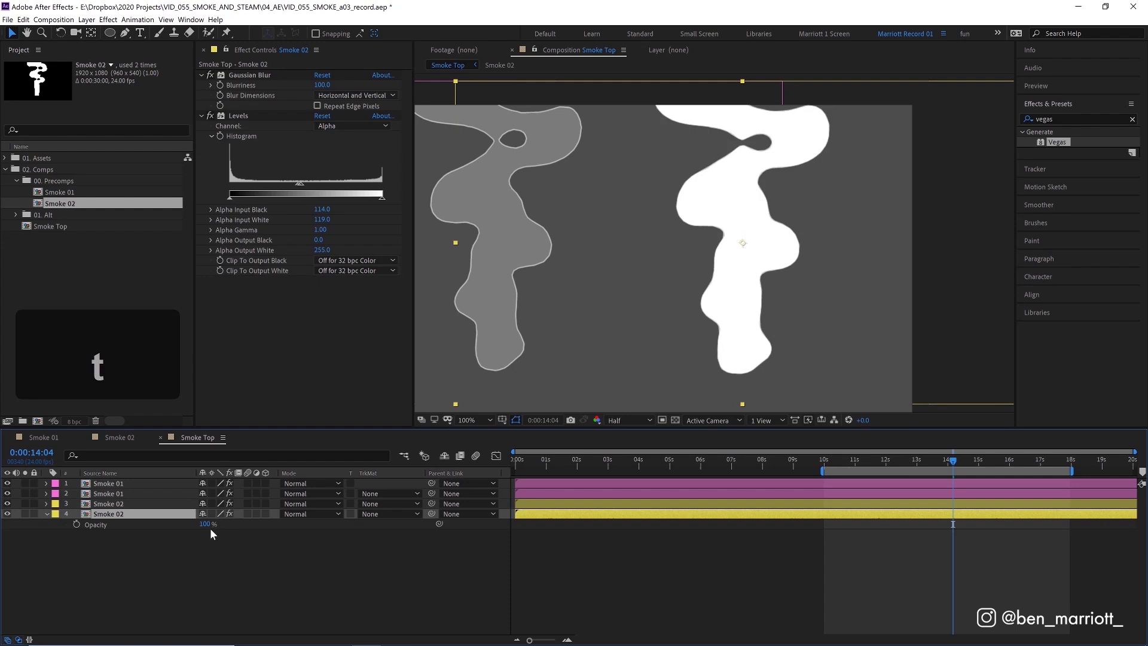
{"action": "left_click", "coordinate": [207, 525]}
{"action": "type", "text": "25"}
{"action": "key", "text": "Return"}
{"action": "key", "text": "shift+Page_Up"}
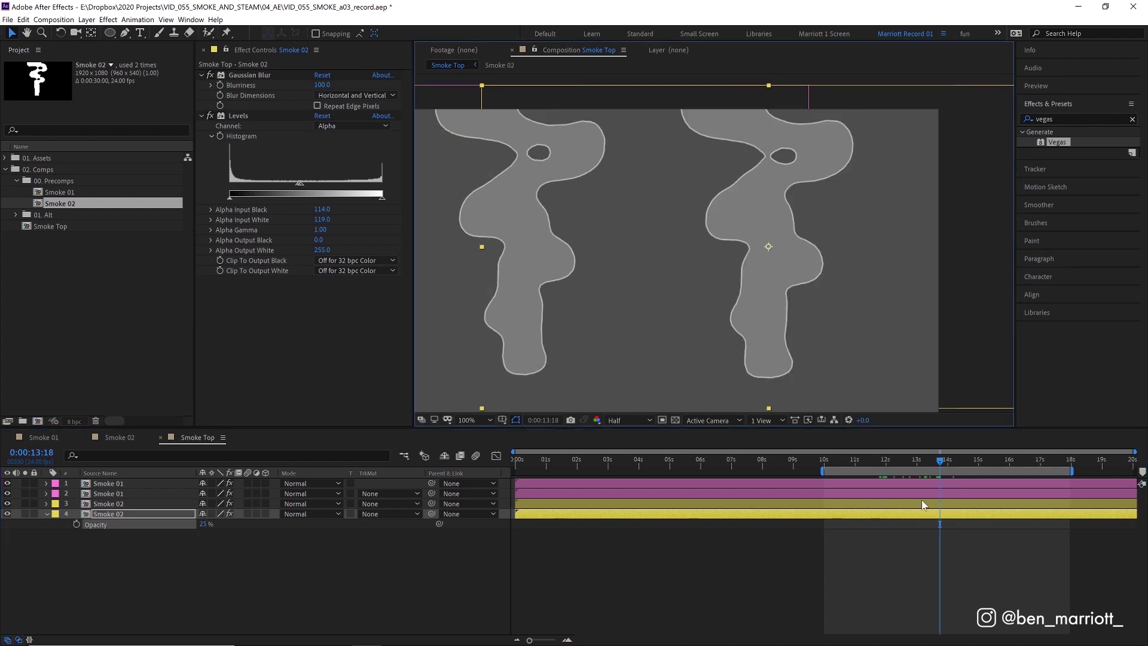
{"action": "key", "text": "space"}
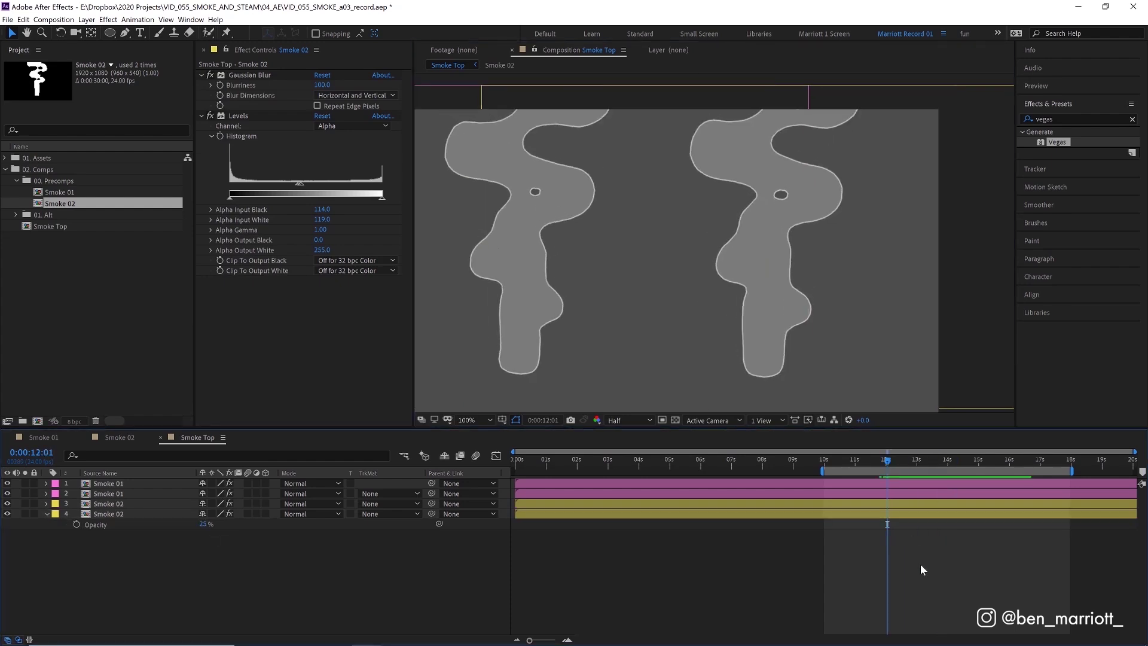
Add an adjustment layer with Posterize Time at 12 fps frame rate.
{"action": "left_click", "coordinate": [85, 20]}
{"action": "left_click", "coordinate": [293, 91]}
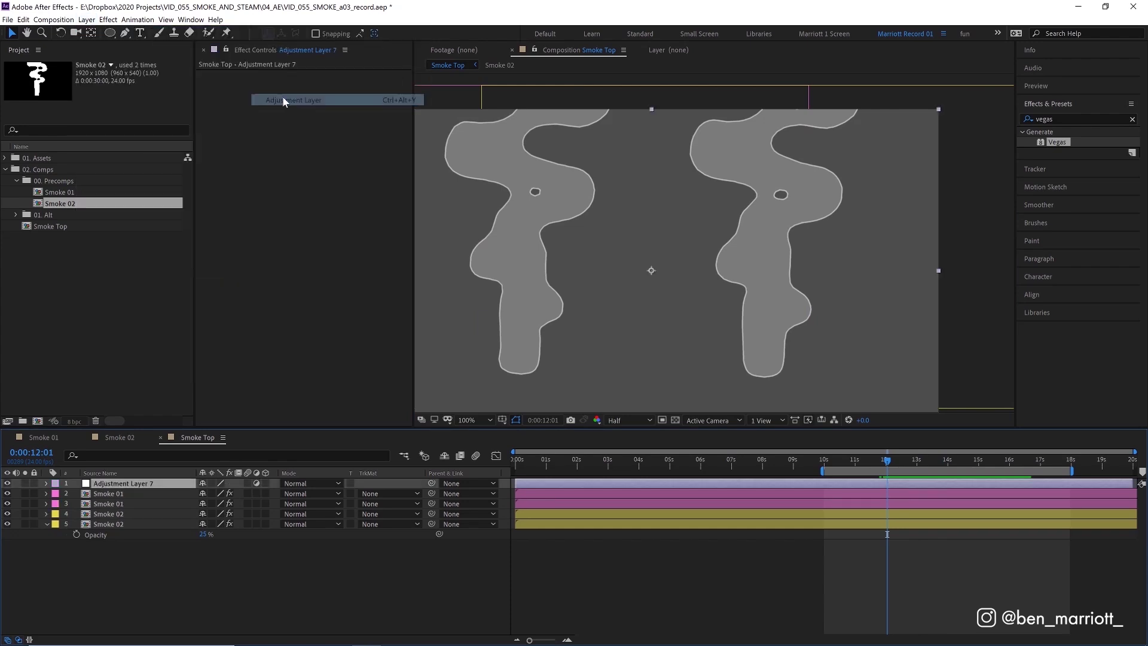
{"action": "key", "text": "ctrl+f"}
{"action": "type", "text": "poster"}
{"action": "double_click", "coordinate": [1070, 162]}
{"action": "left_click", "coordinate": [320, 86]}
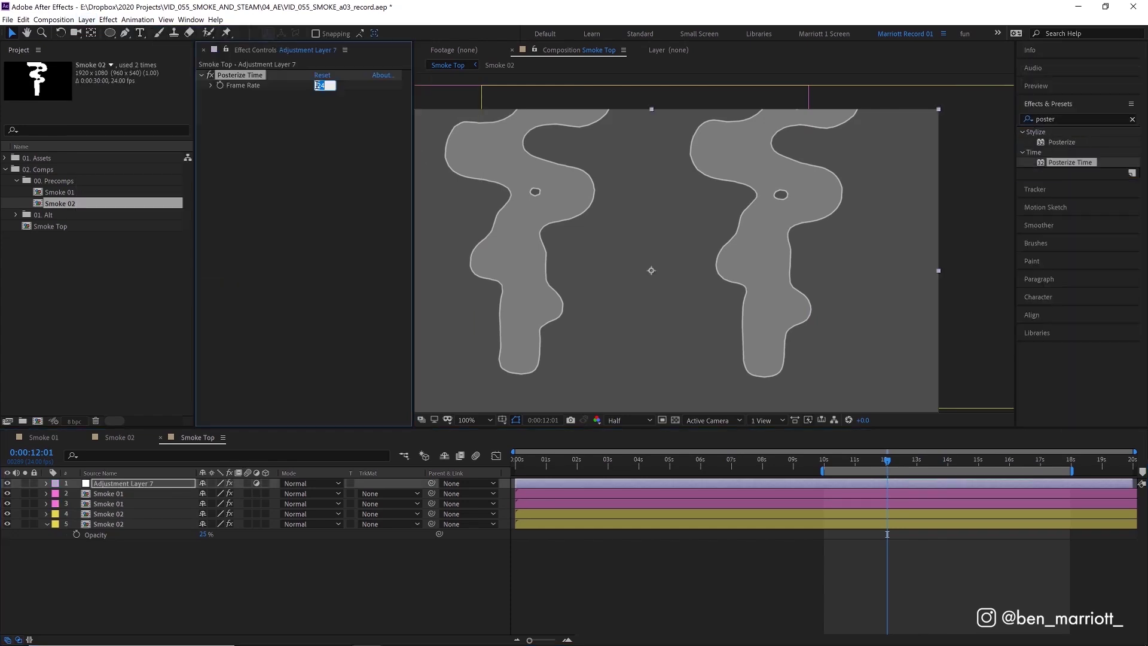
{"action": "type", "text": "12"}
{"action": "left_click", "coordinate": [357, 149]}
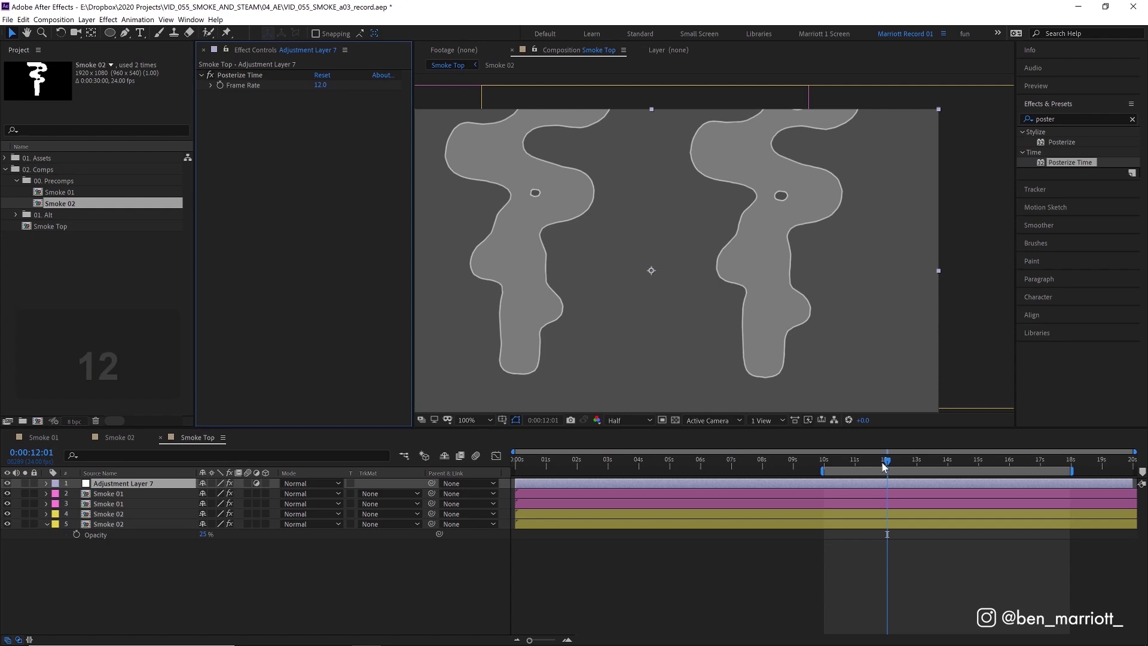
{"action": "left_click", "coordinate": [845, 464]}
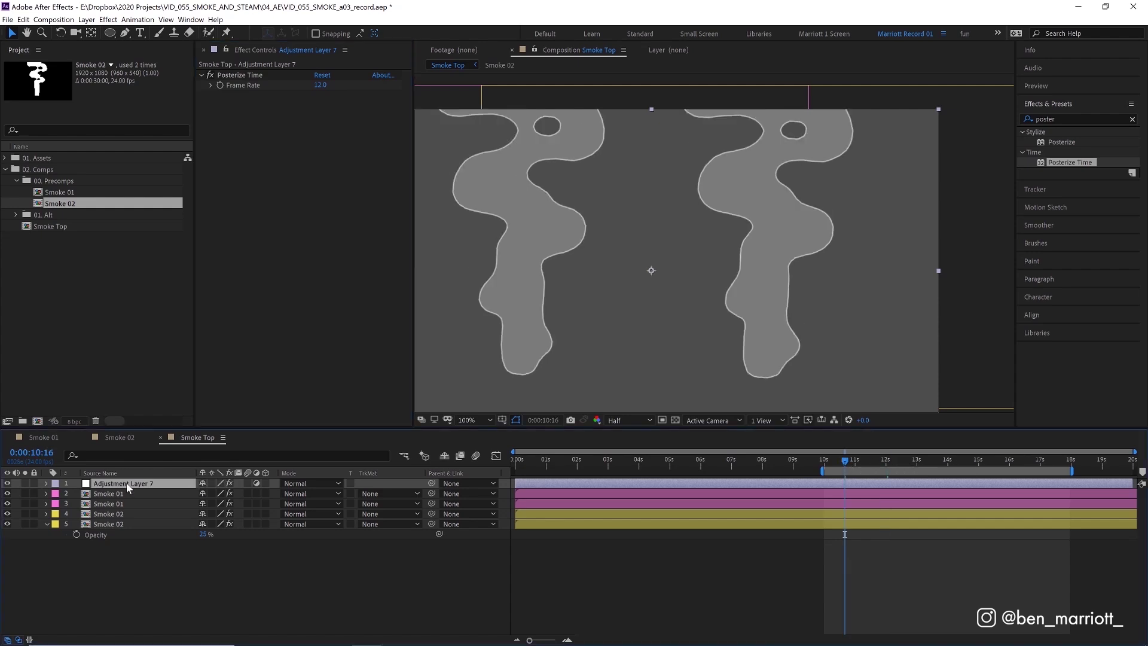
{"action": "key", "text": "space"}
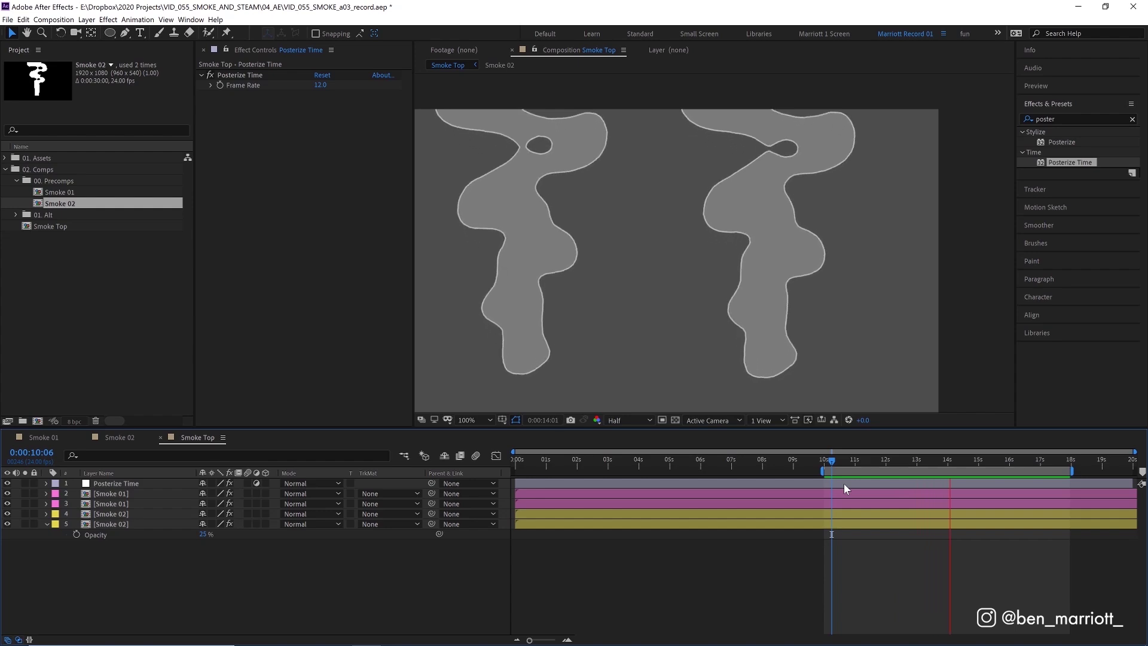
{"action": "key", "text": "space"}
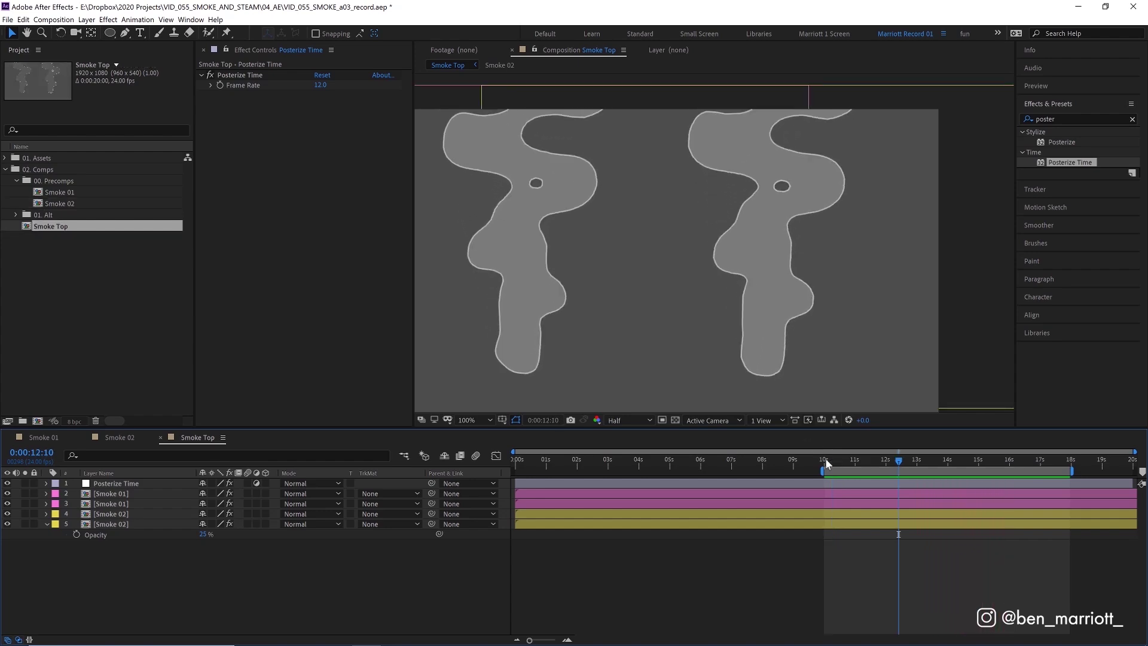
Preview the finished Smoke Top loop, then play the Smoke Blur and Smoke Fire scenes.
{"action": "left_click_drag", "start_coordinate": [825, 458], "coordinate": [833, 462]}
{"action": "key", "text": "space"}
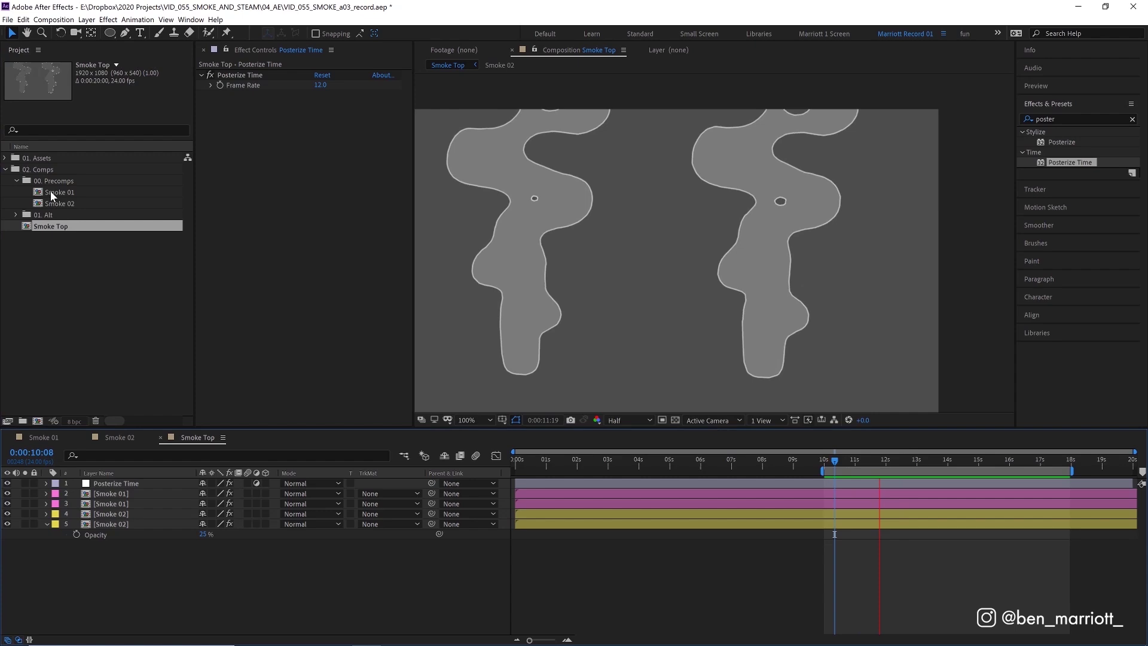
{"action": "key", "text": "space"}
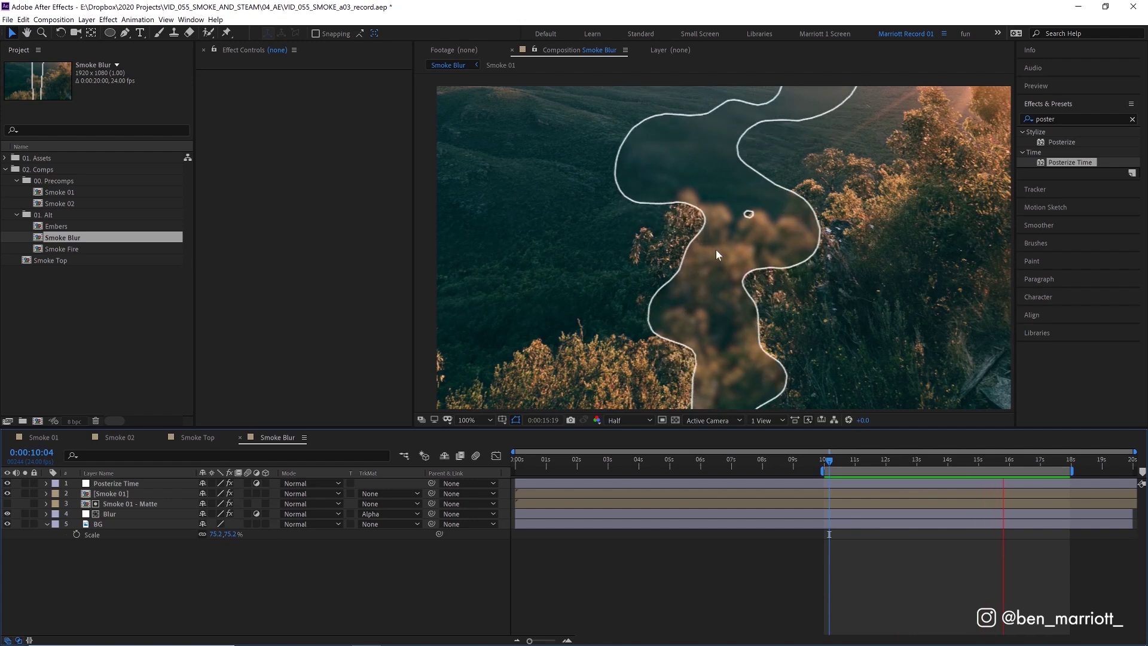
{"action": "key", "text": "space"}
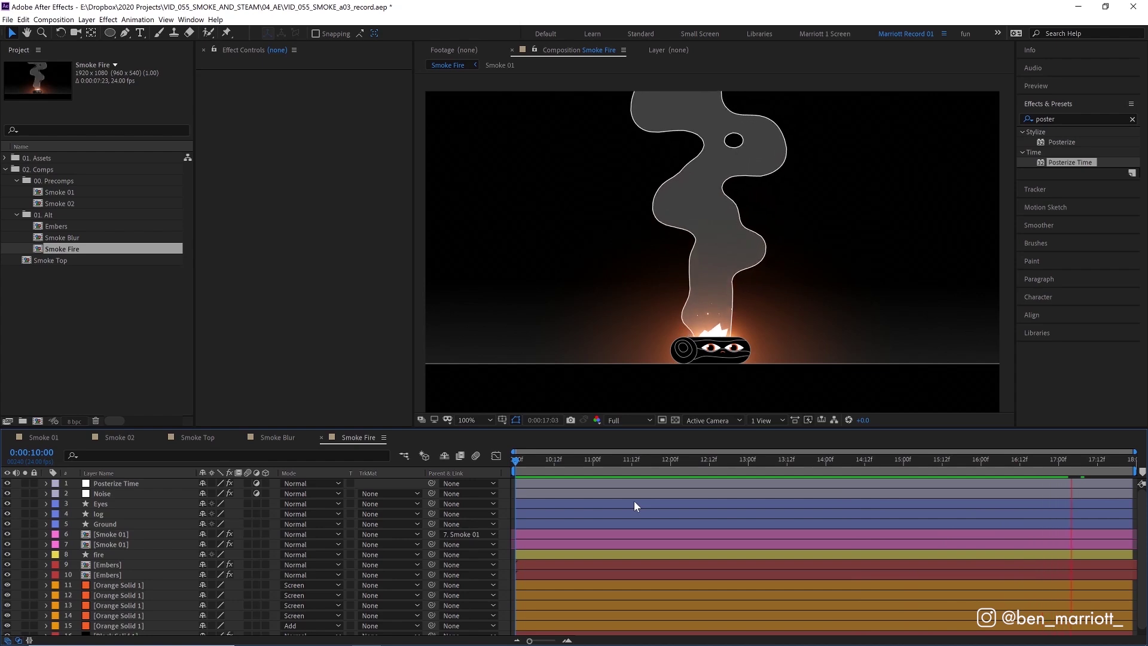
{"action": "key", "text": "space"}
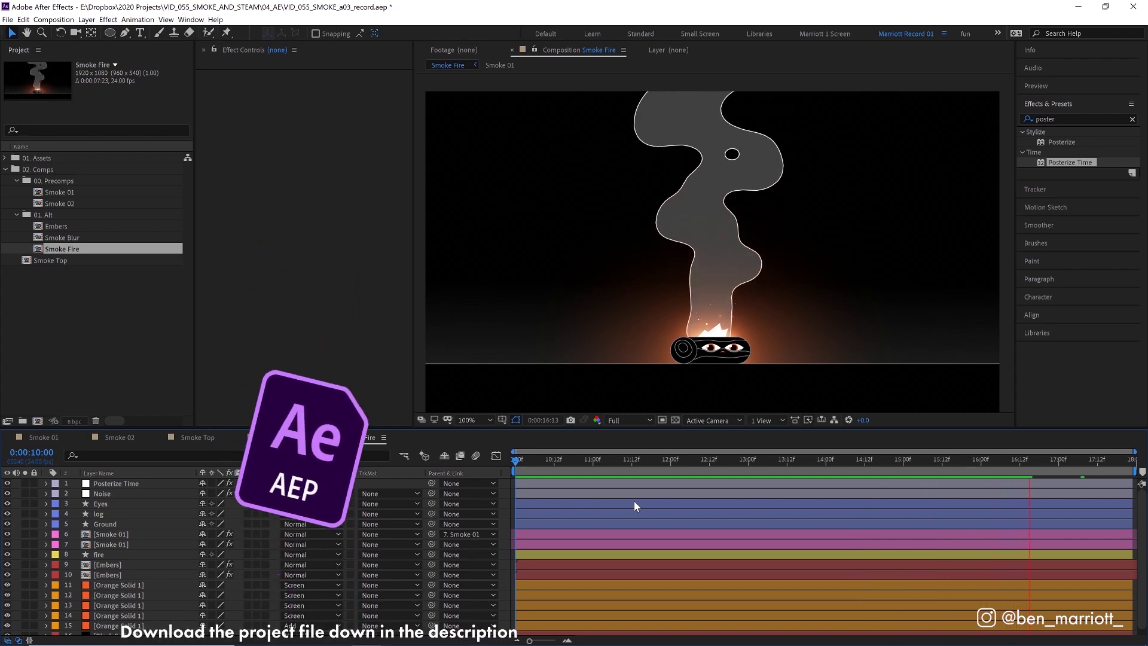
{"action": "key", "text": "space"}
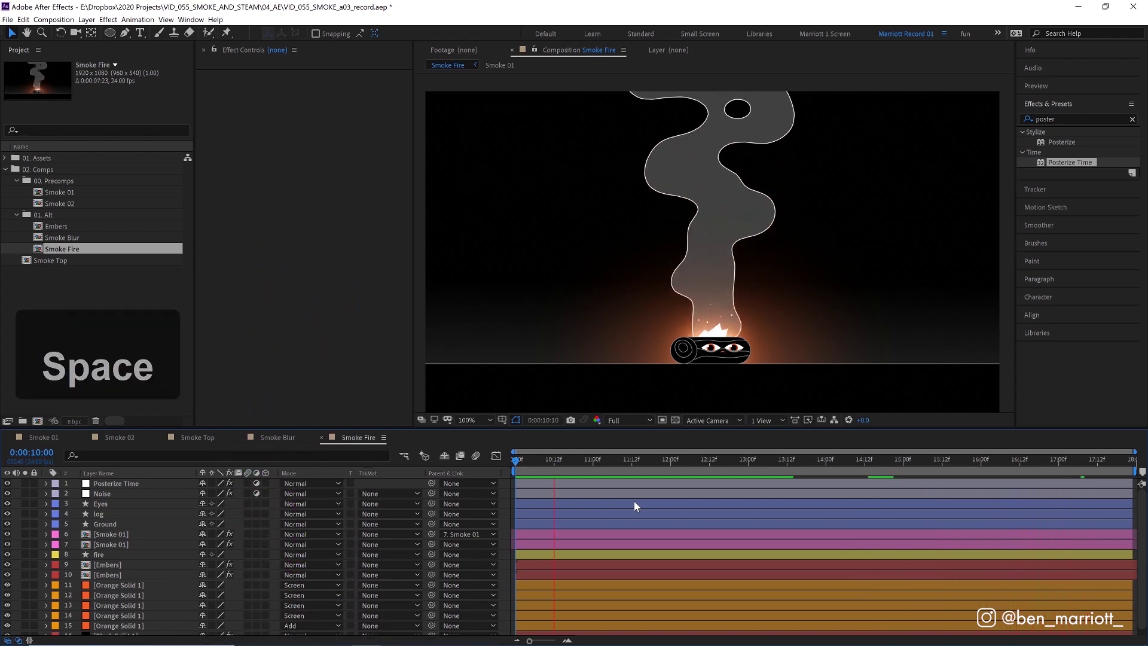